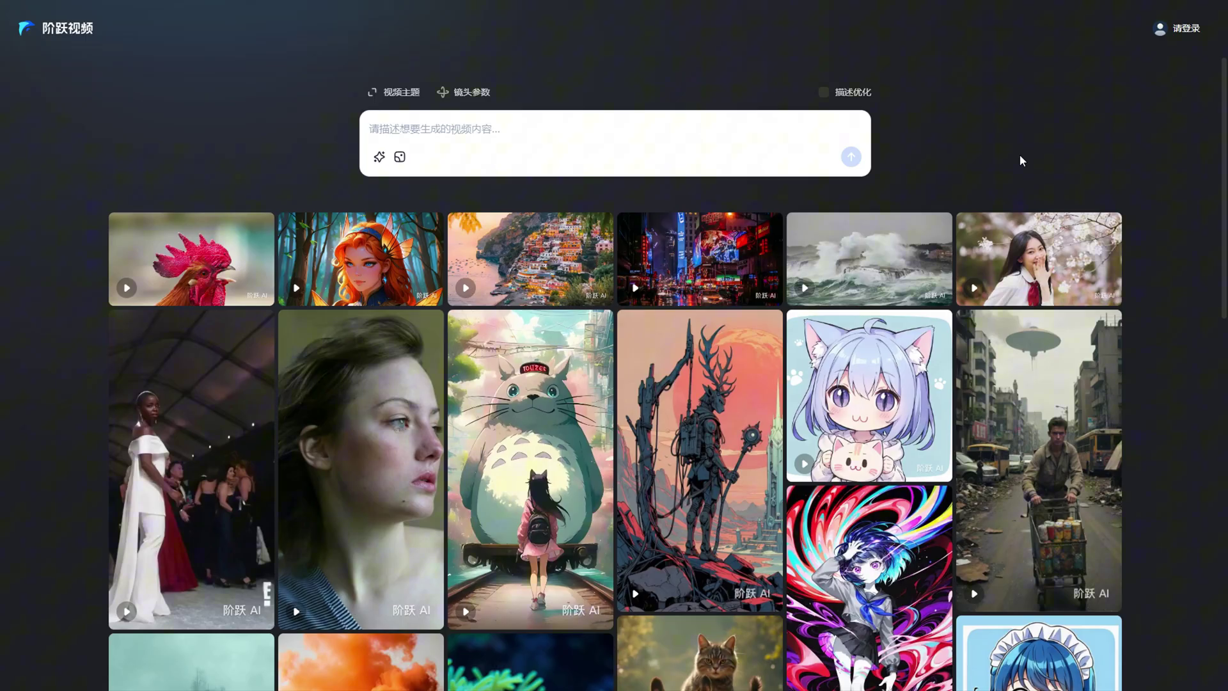
# Translate the 阶跃视频 homepage into English via Chrome's context menu.
pyautogui.rightClick(983, 75)
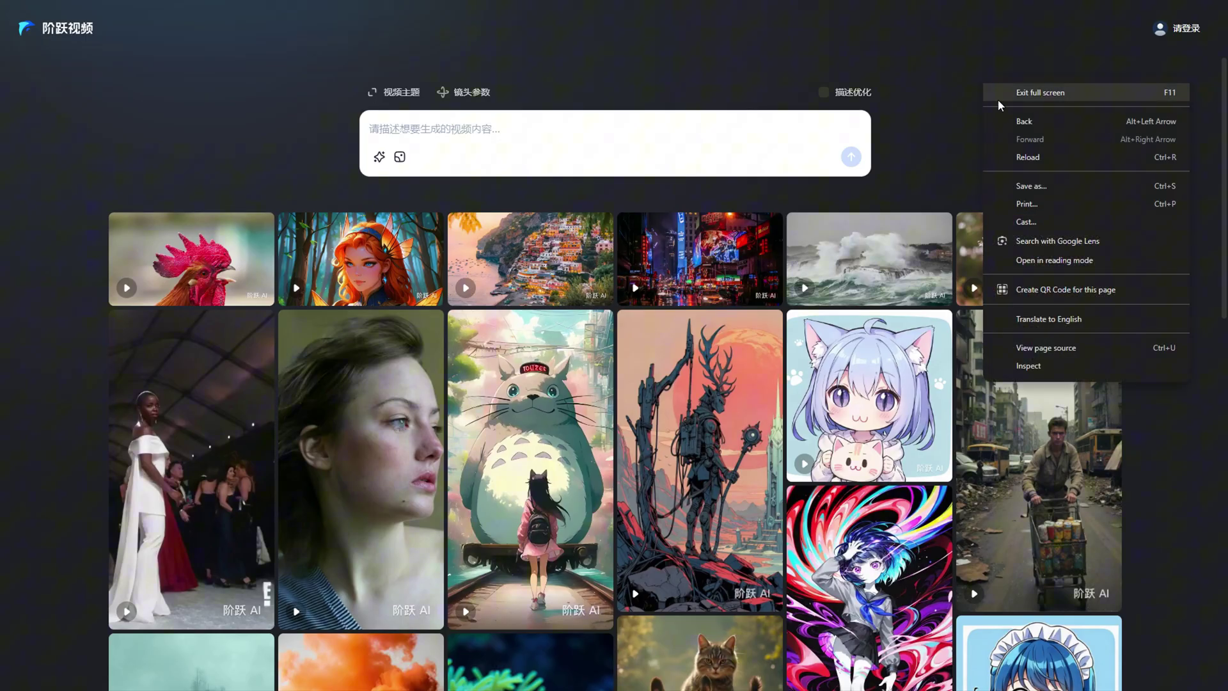
pyautogui.click(1063, 313)
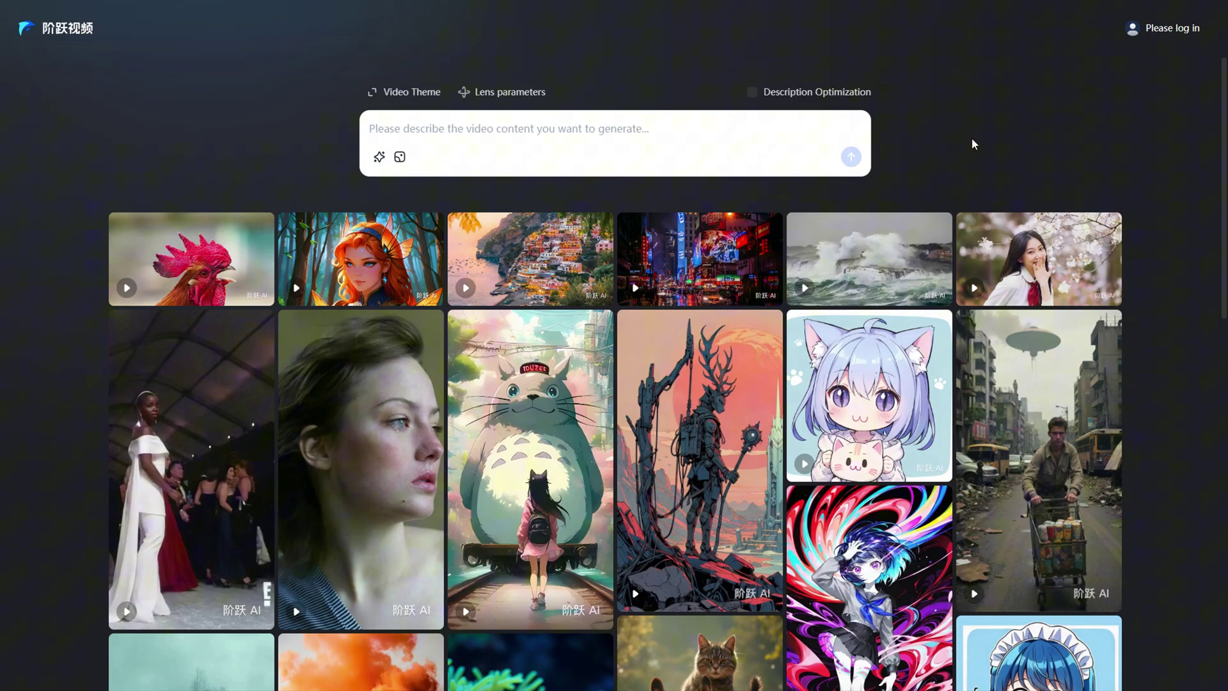
# Browse the login dialog's country-code list without changing it, then dismiss the dialog.
pyautogui.click(1149, 28)
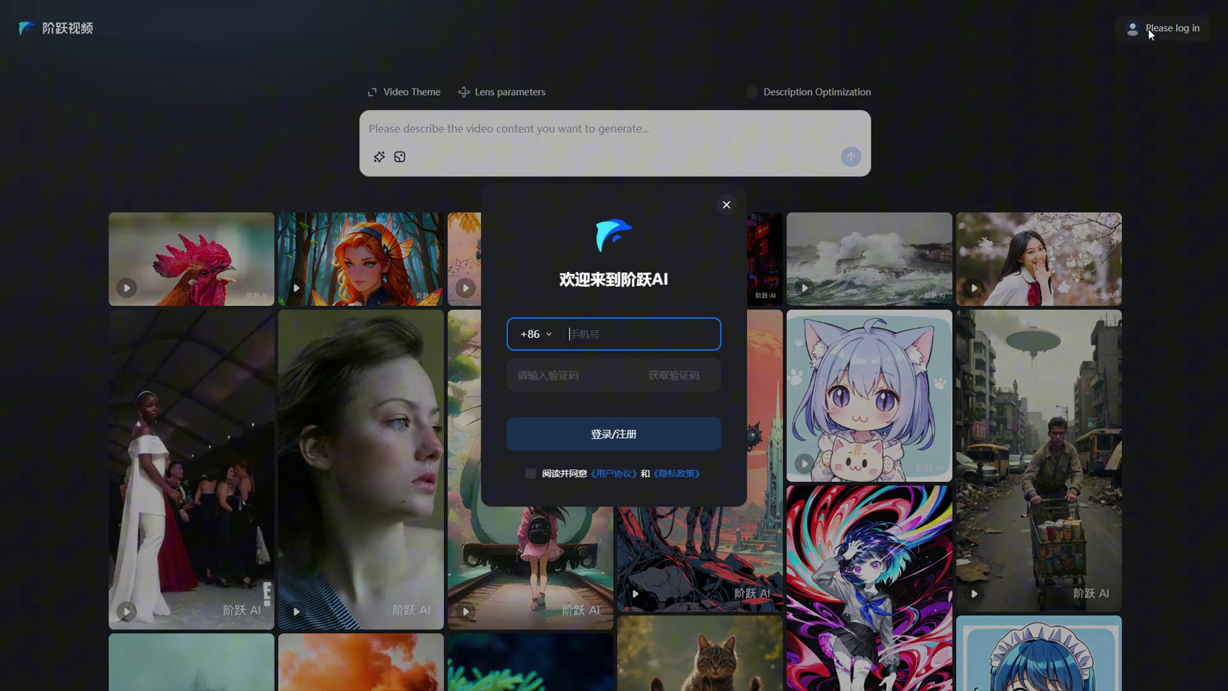
pyautogui.click(543, 326)
pyautogui.scroll(-1, 566, 403)
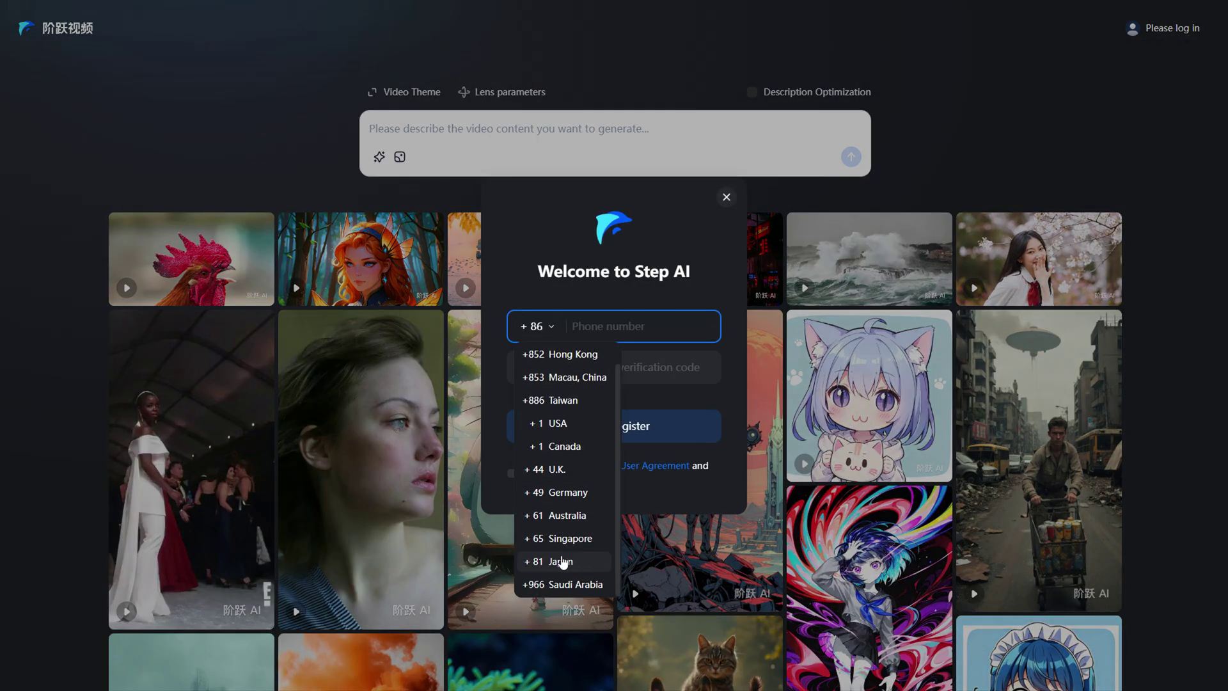
pyautogui.scroll(1, 557, 480)
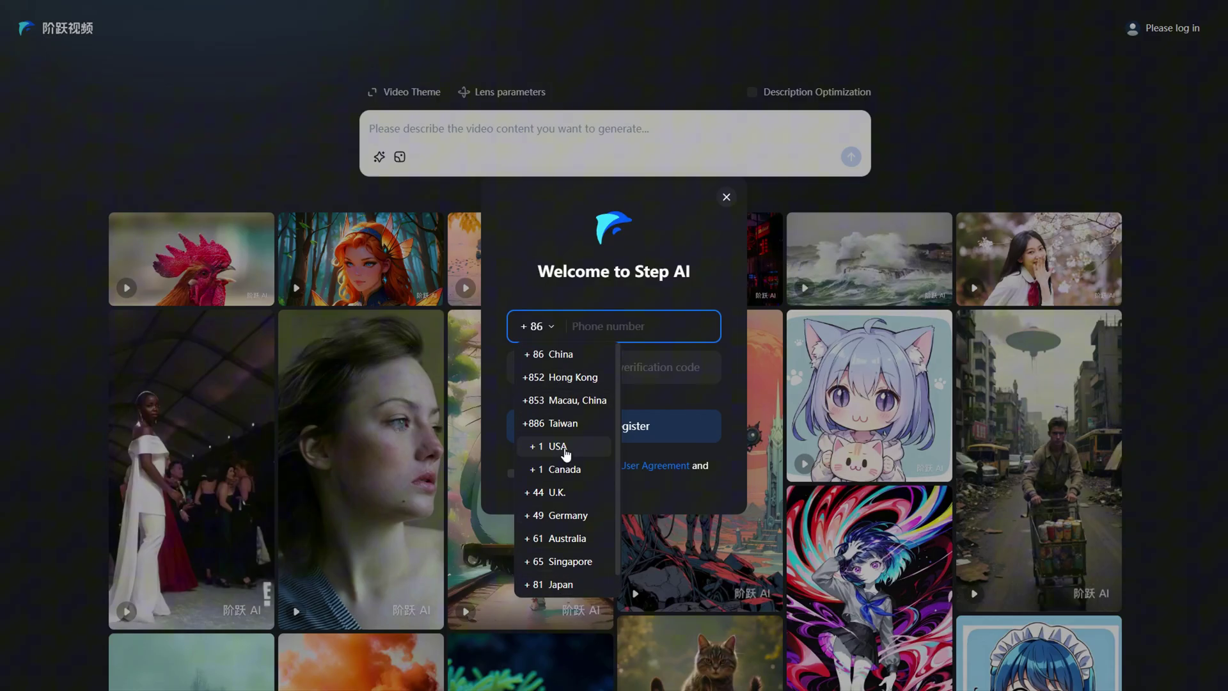
pyautogui.click(566, 448)
pyautogui.click(545, 331)
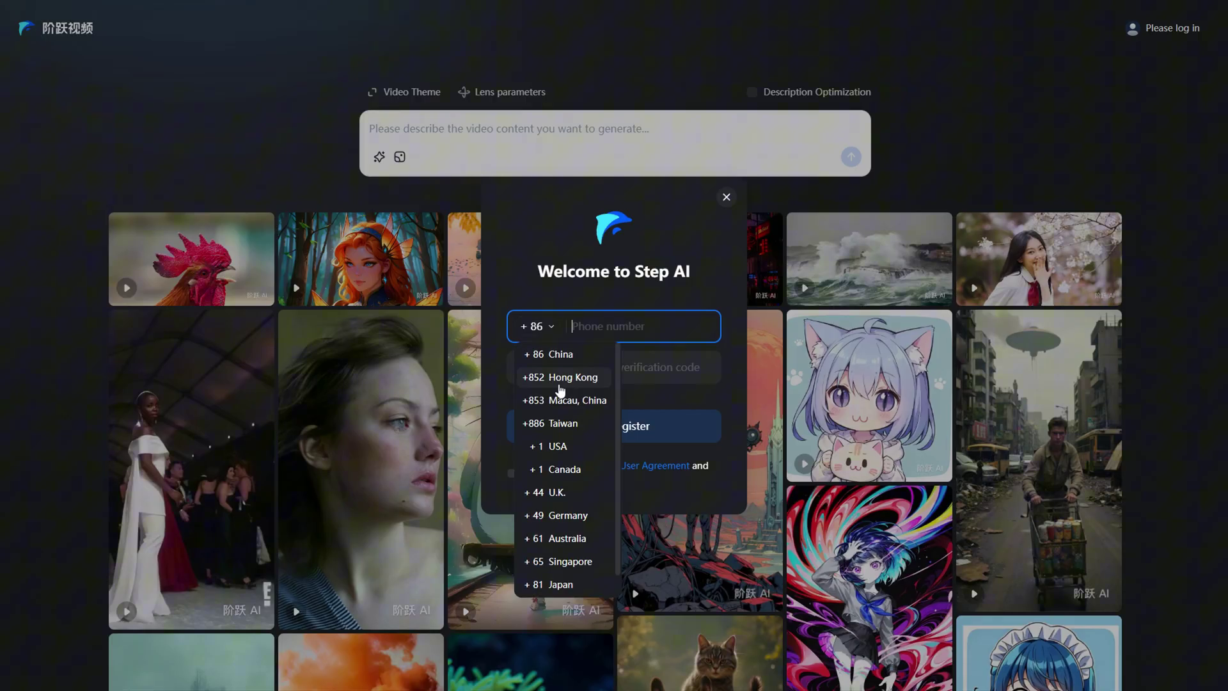
pyautogui.click(562, 452)
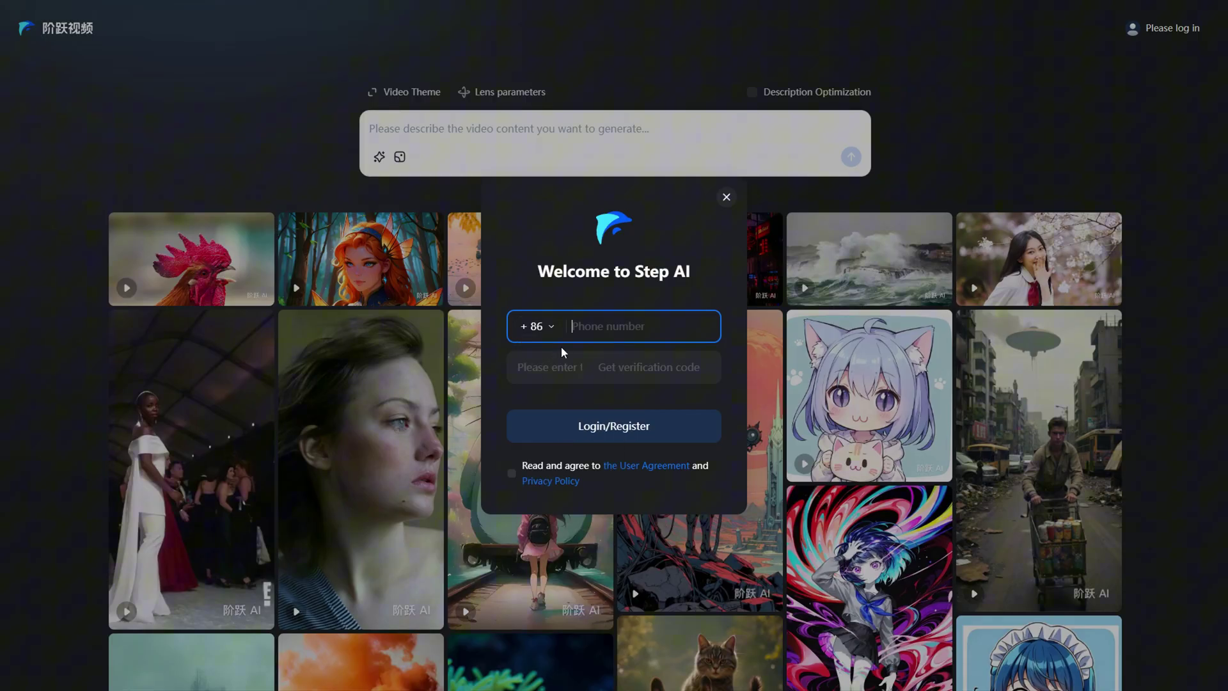
pyautogui.click(900, 159)
# Revert the page to original Chinese and choose +1 美国 in the reopened login dialog.
pyautogui.rightClick(929, 107)
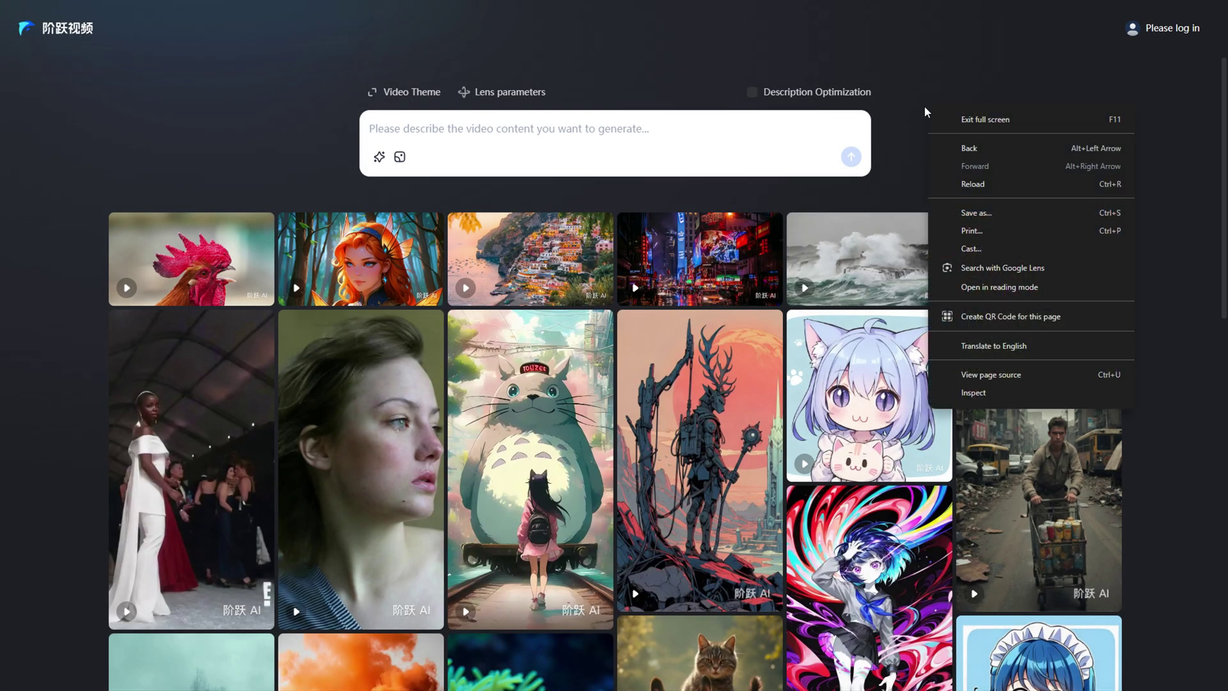
pyautogui.click(980, 338)
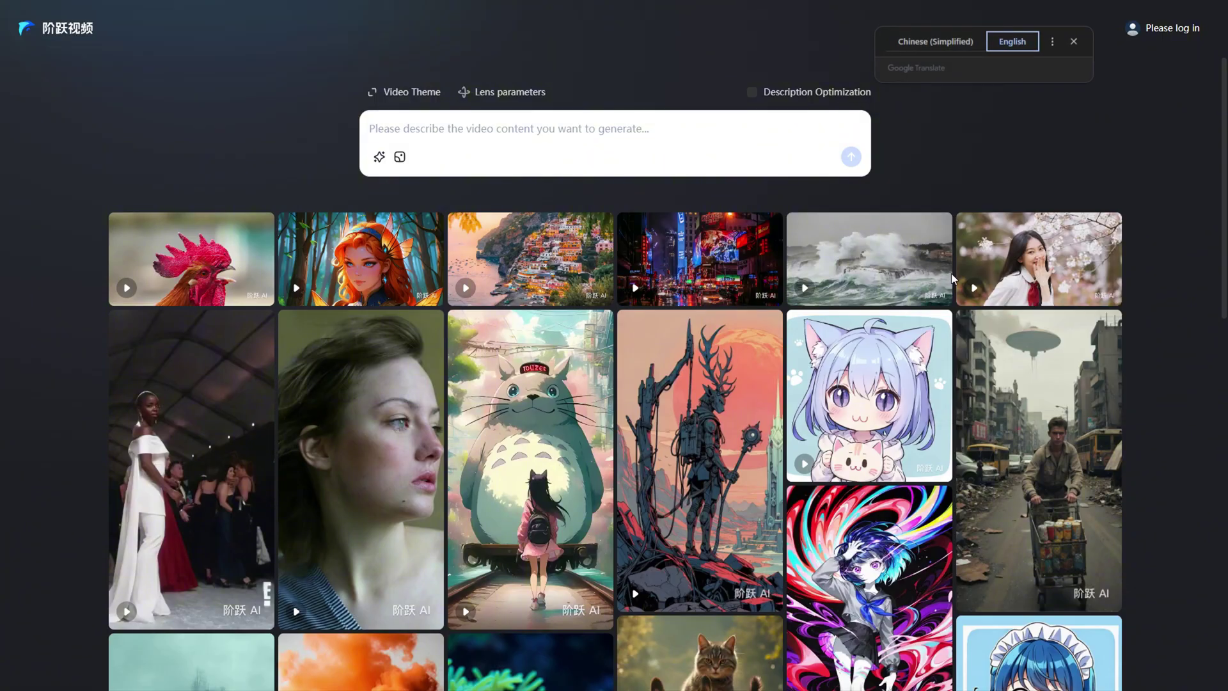
pyautogui.click(919, 43)
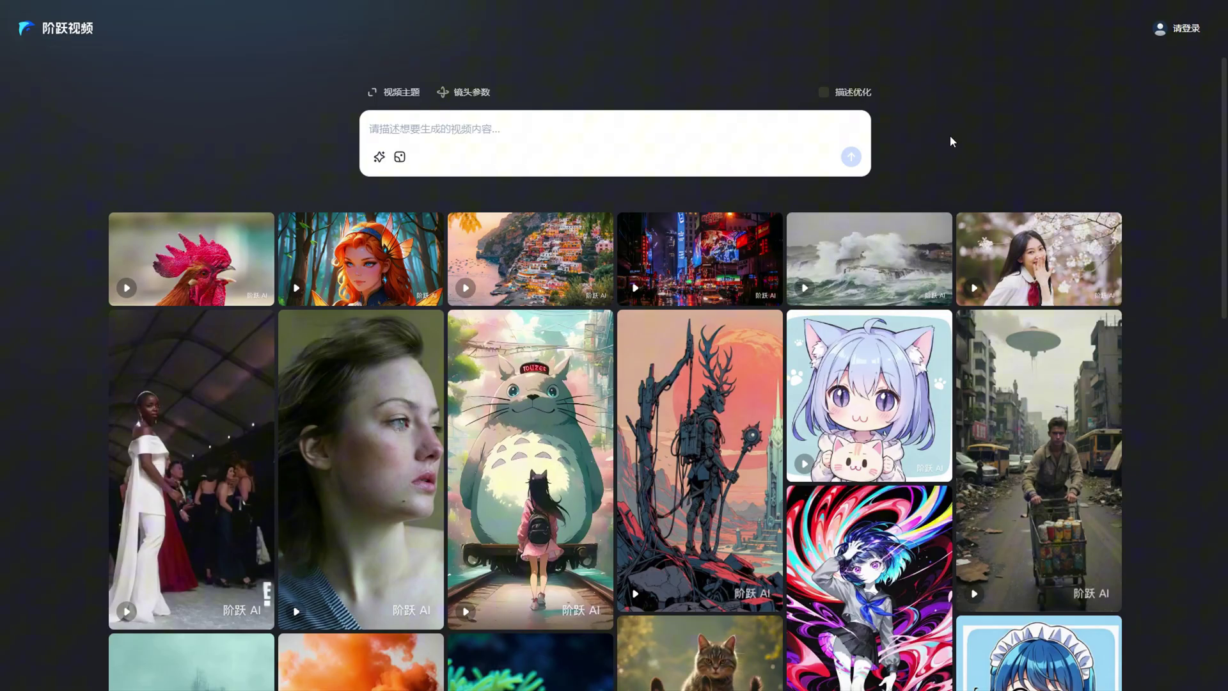
pyautogui.click(1176, 30)
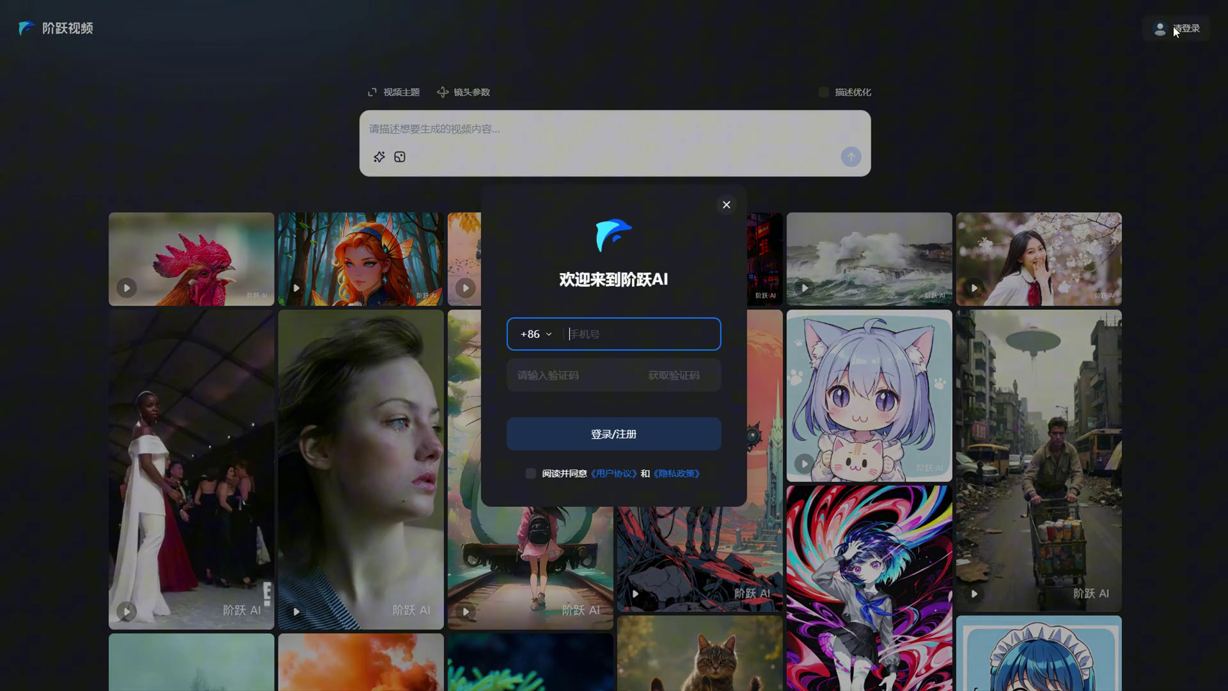
pyautogui.click(543, 333)
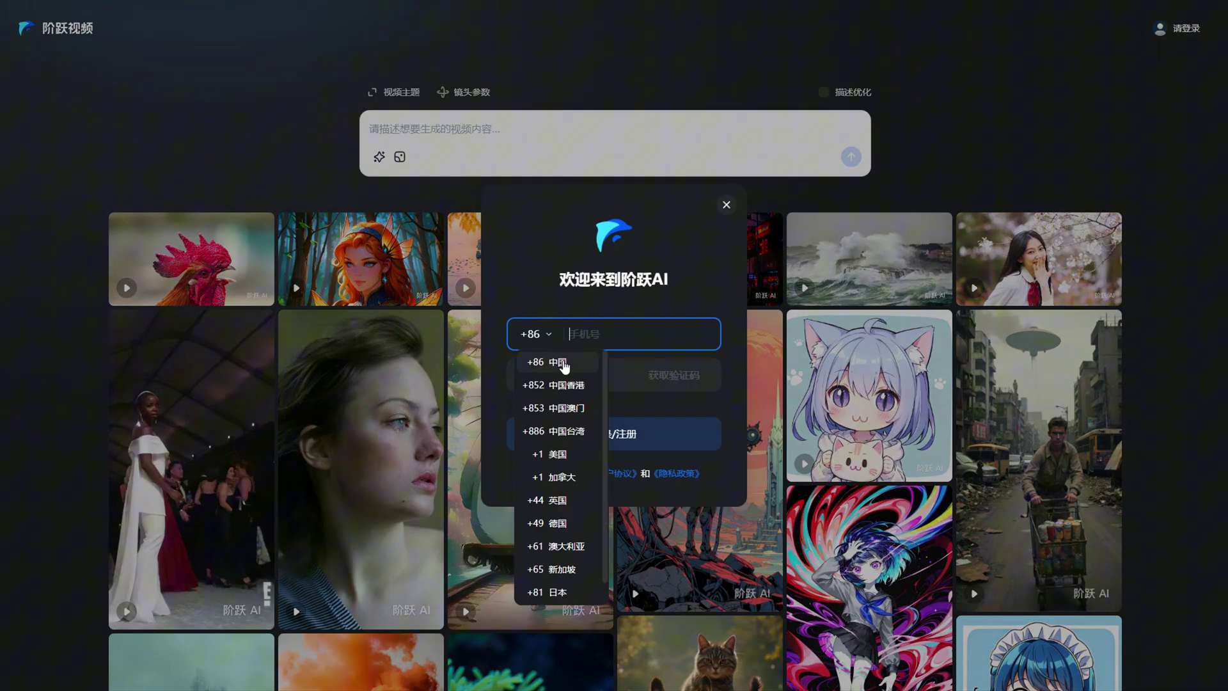
pyautogui.click(566, 454)
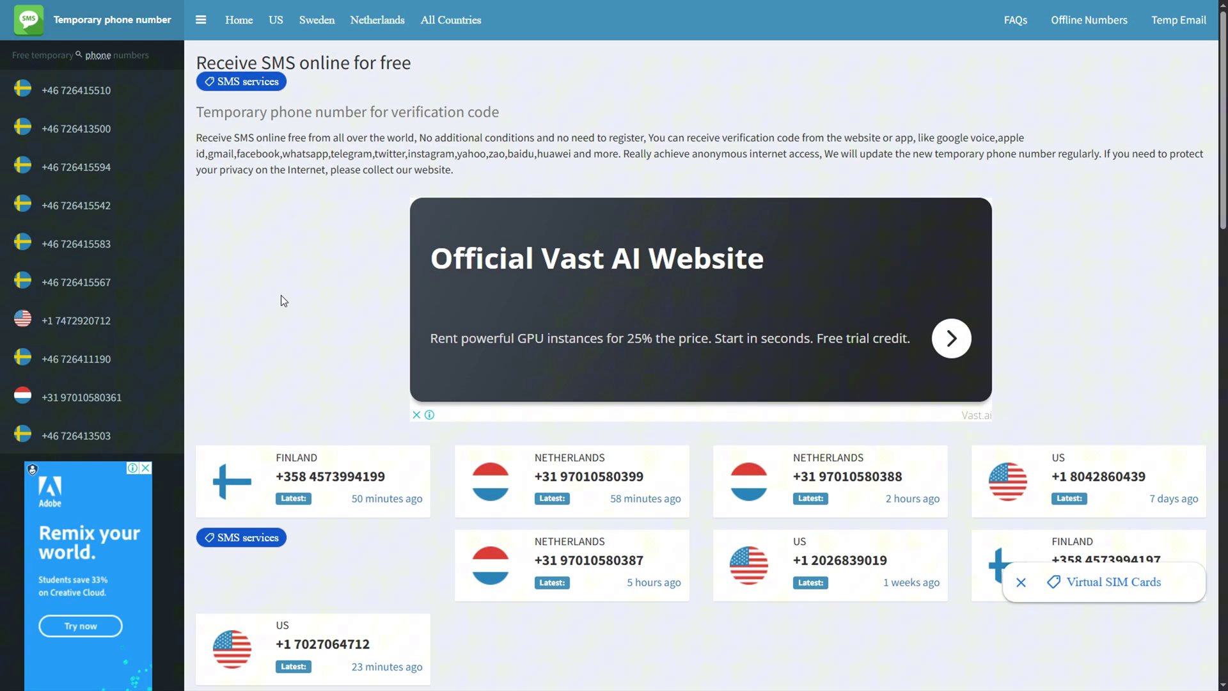
pyautogui.click(275, 20)
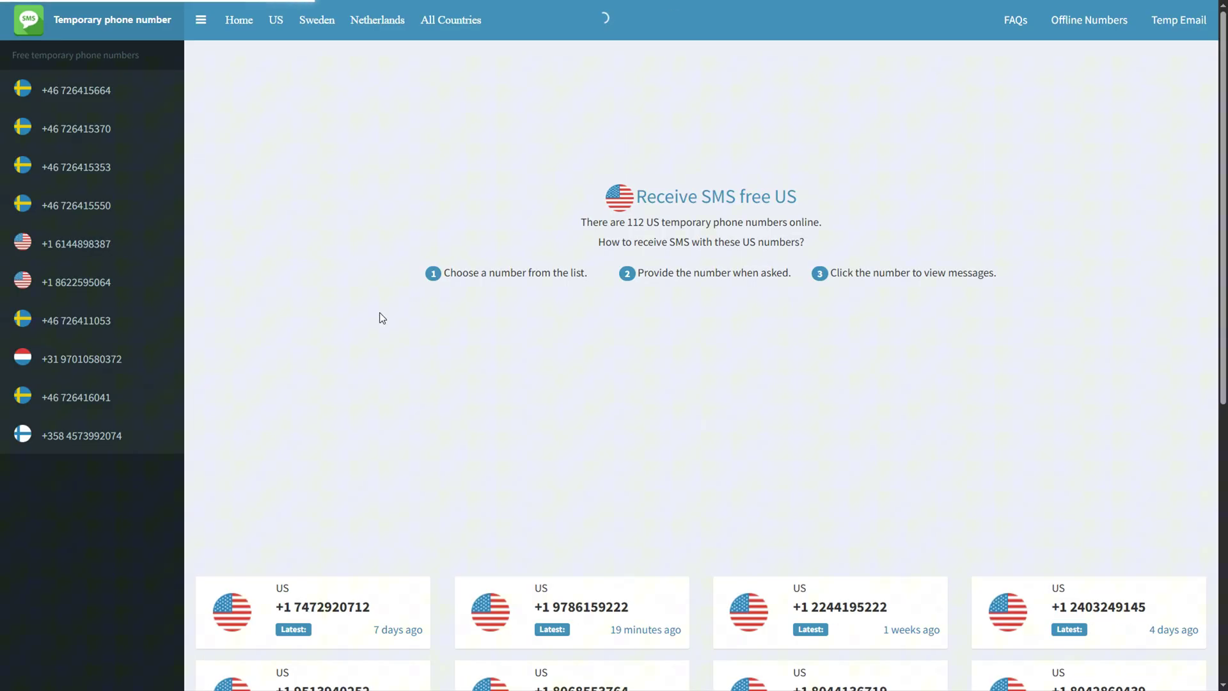
pyautogui.scroll(-1, 688, 435)
pyautogui.scroll(-3, 688, 434)
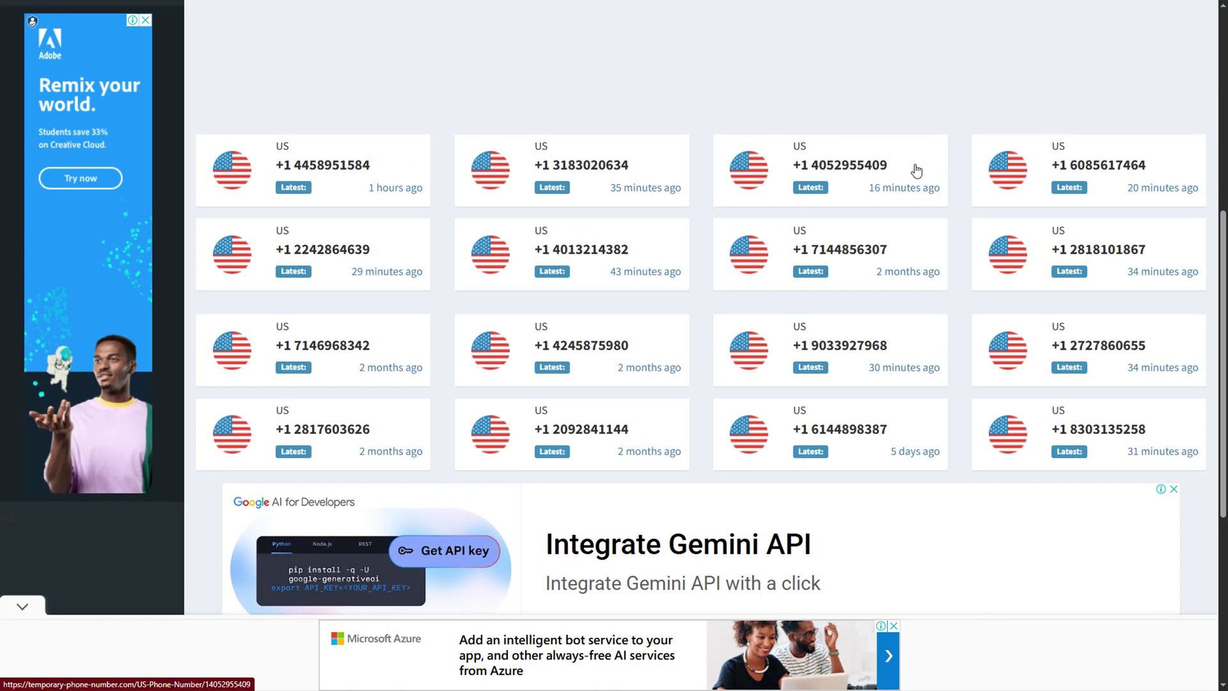
pyautogui.click(865, 177)
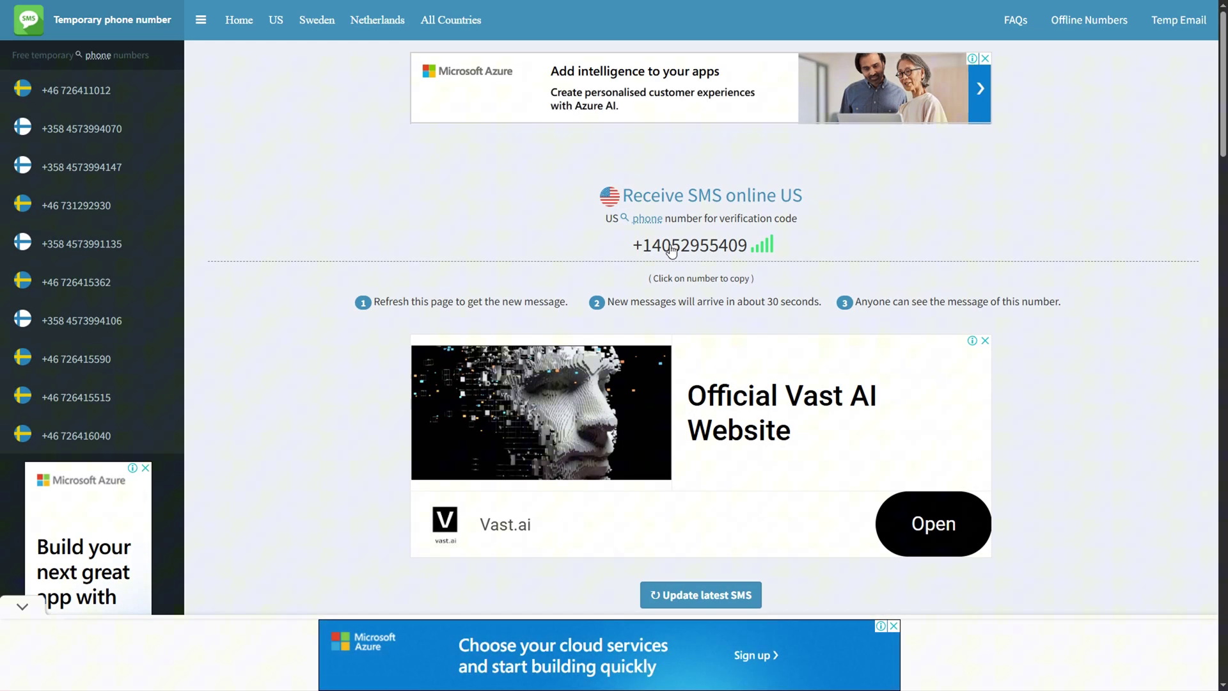
pyautogui.click(648, 249)
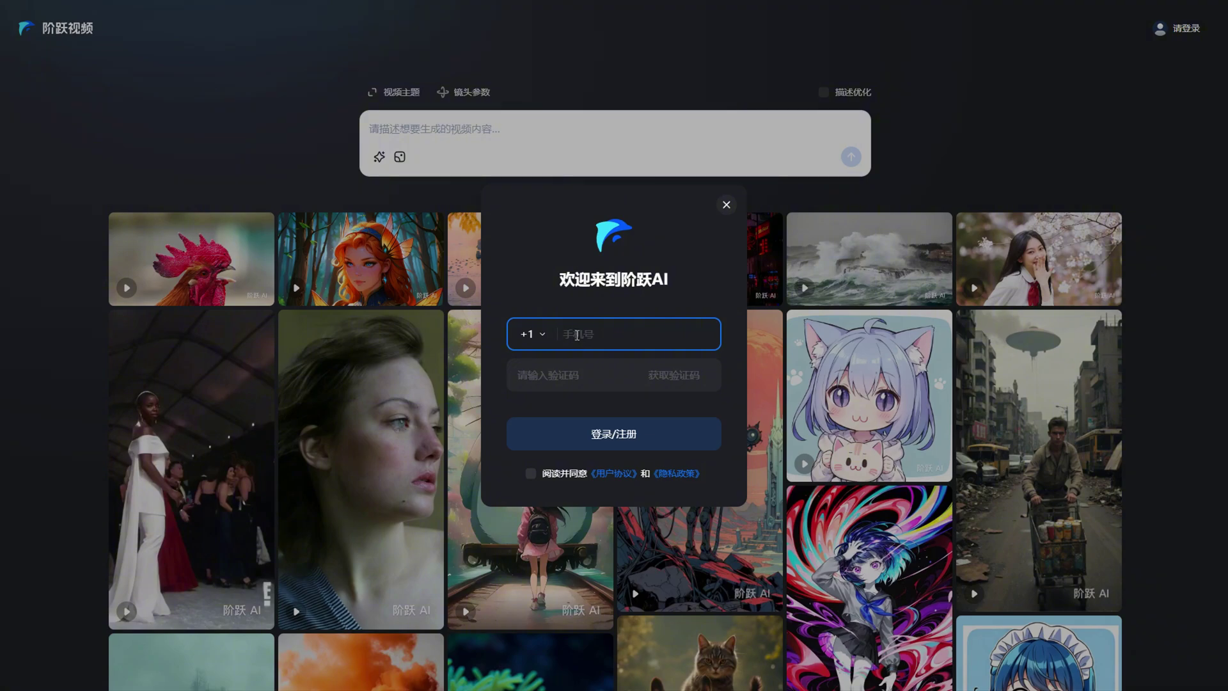
pyautogui.rightClick(576, 335)
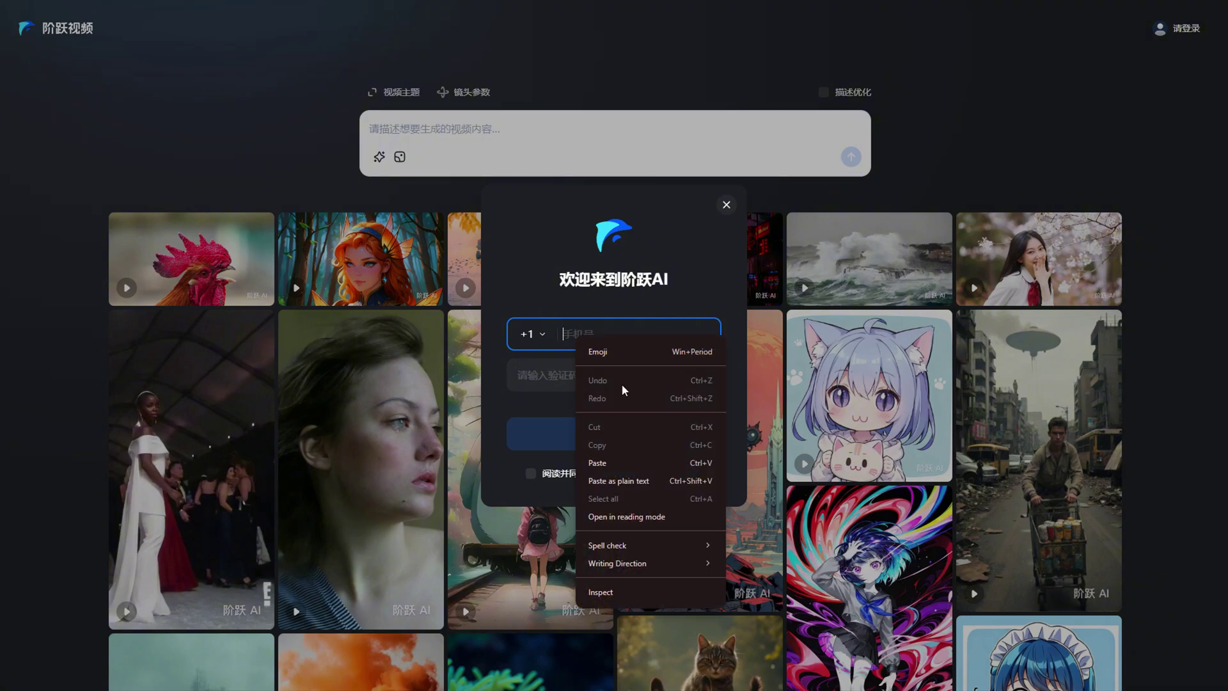
pyautogui.click(621, 456)
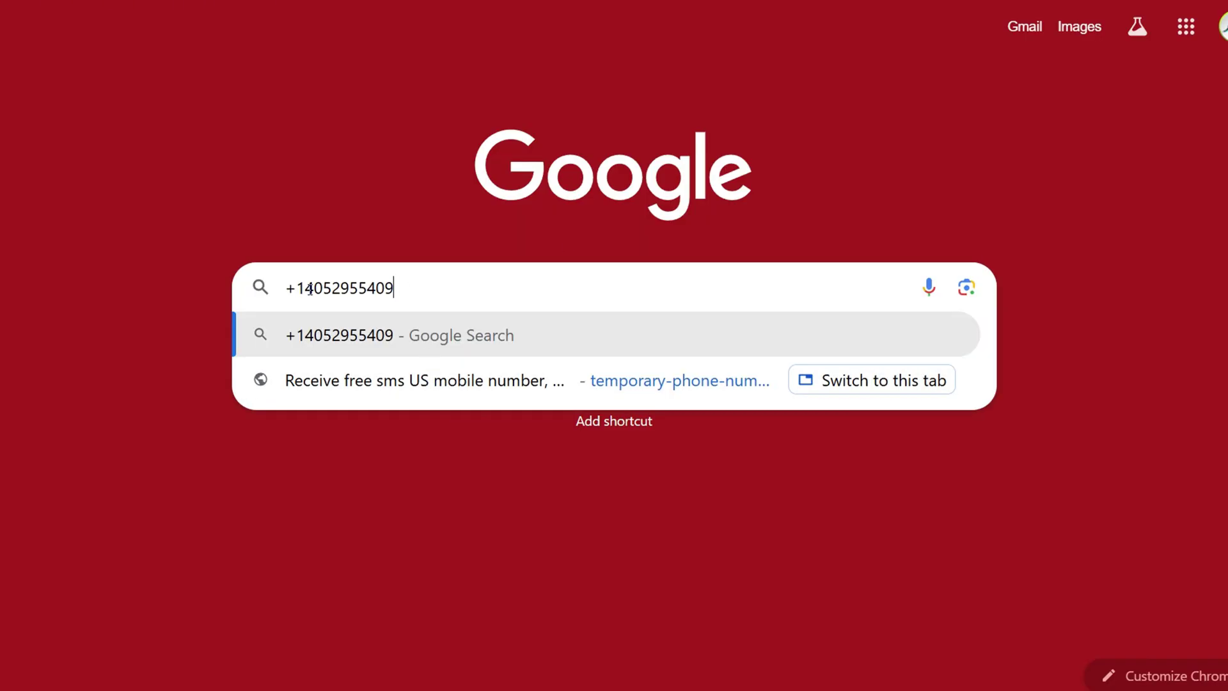
pyautogui.moveTo(307, 288); pyautogui.dragTo(397, 293)
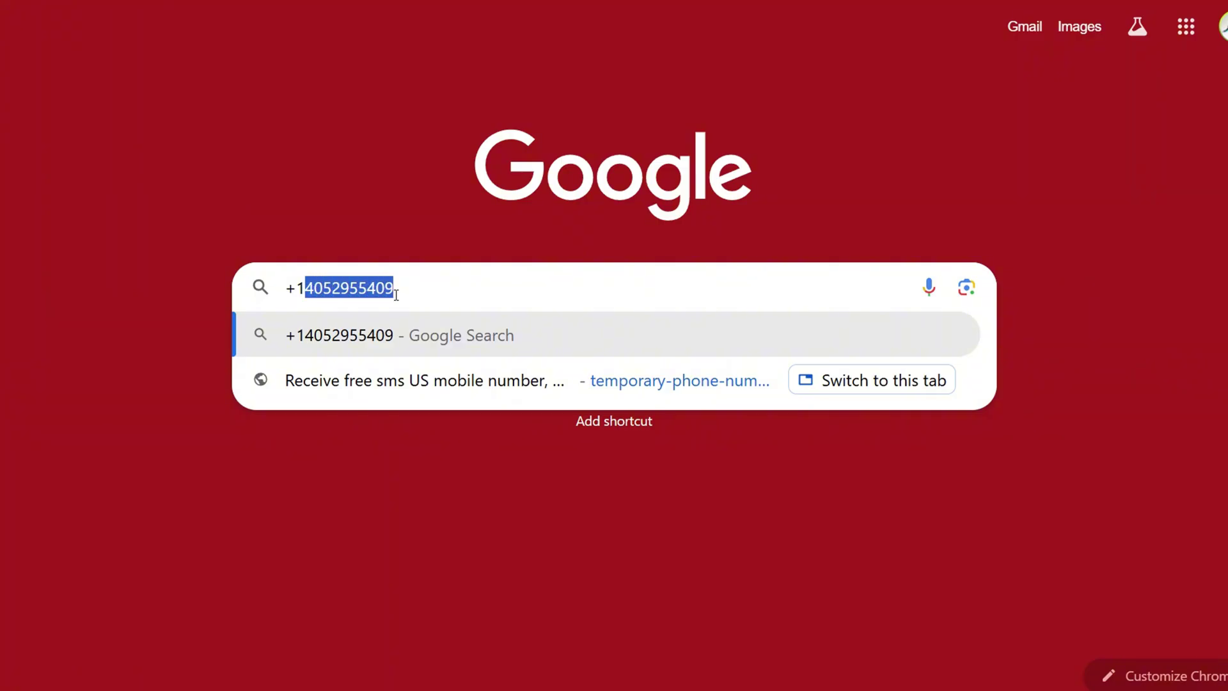
pyautogui.rightClick(336, 289)
pyautogui.click(381, 359)
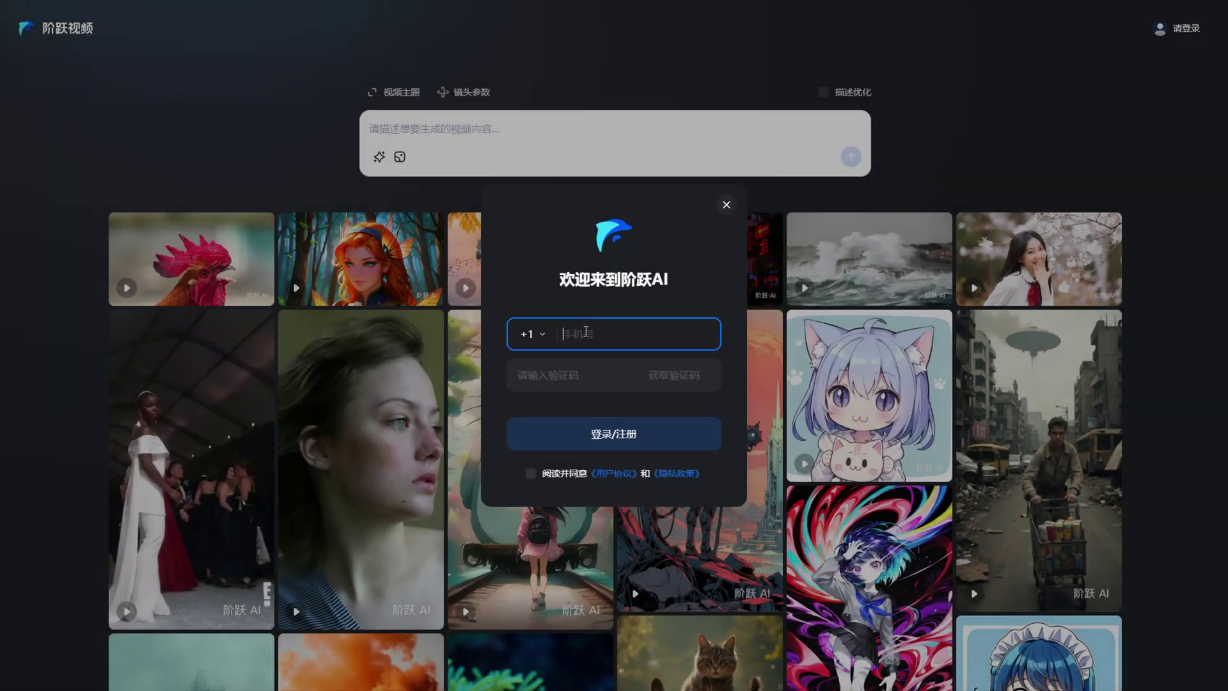
pyautogui.rightClick(587, 333)
pyautogui.click(635, 448)
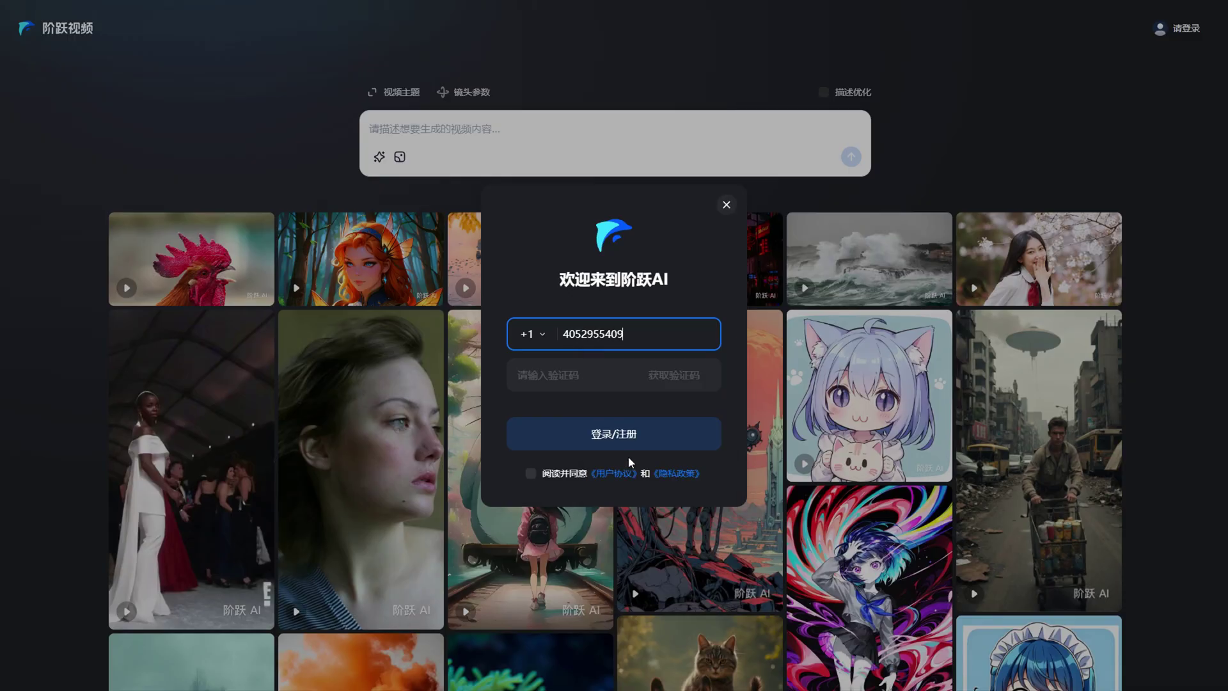
pyautogui.click(678, 384)
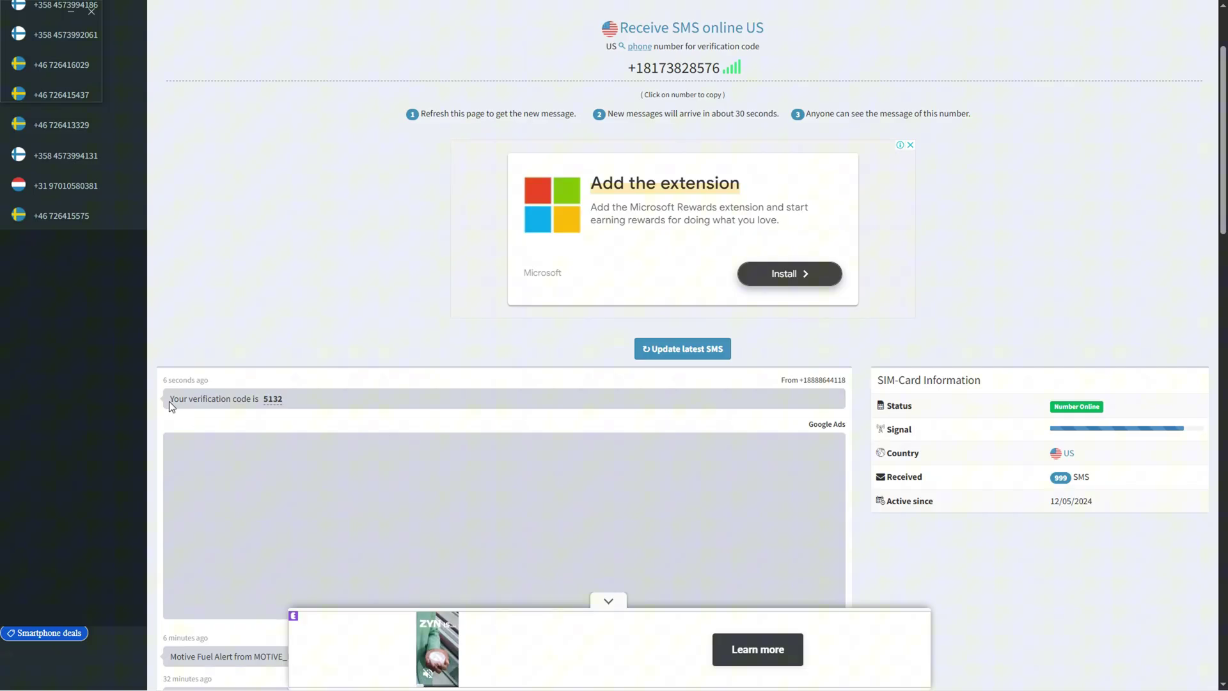
pyautogui.moveTo(169, 400)
pyautogui.mouseDown()
pyautogui.moveTo(292, 403)
pyautogui.moveTo(267, 410)
pyautogui.mouseUp()
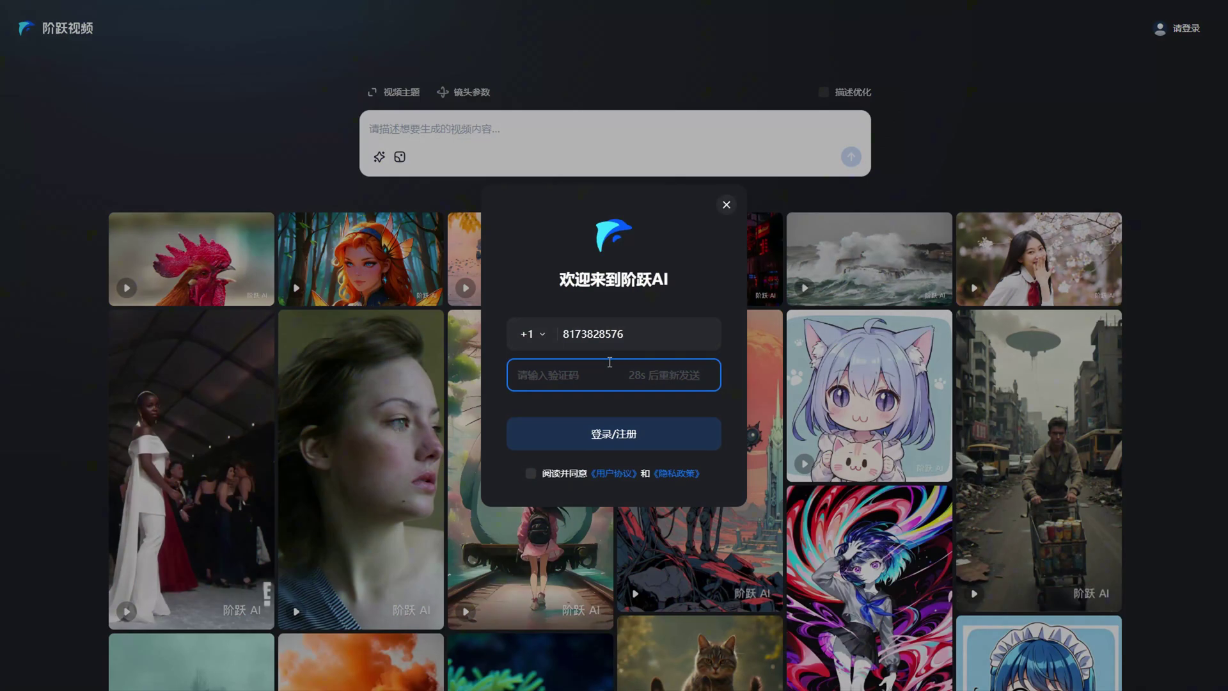
pyautogui.write('5132')
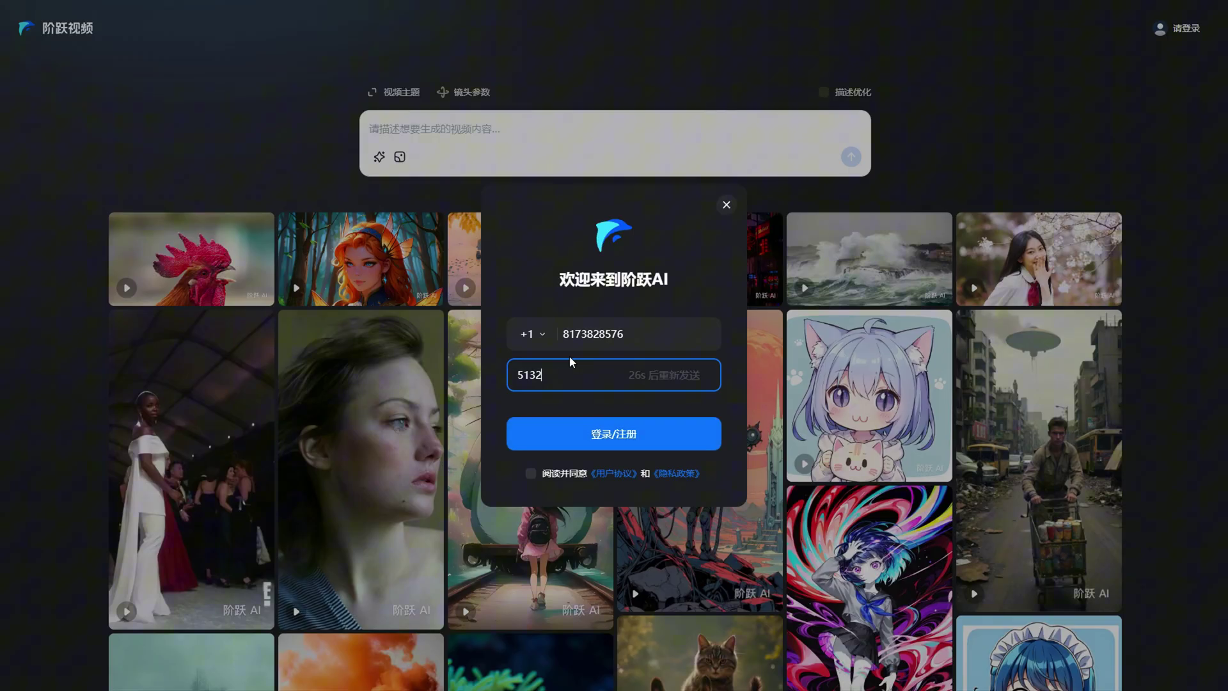
pyautogui.click(531, 475)
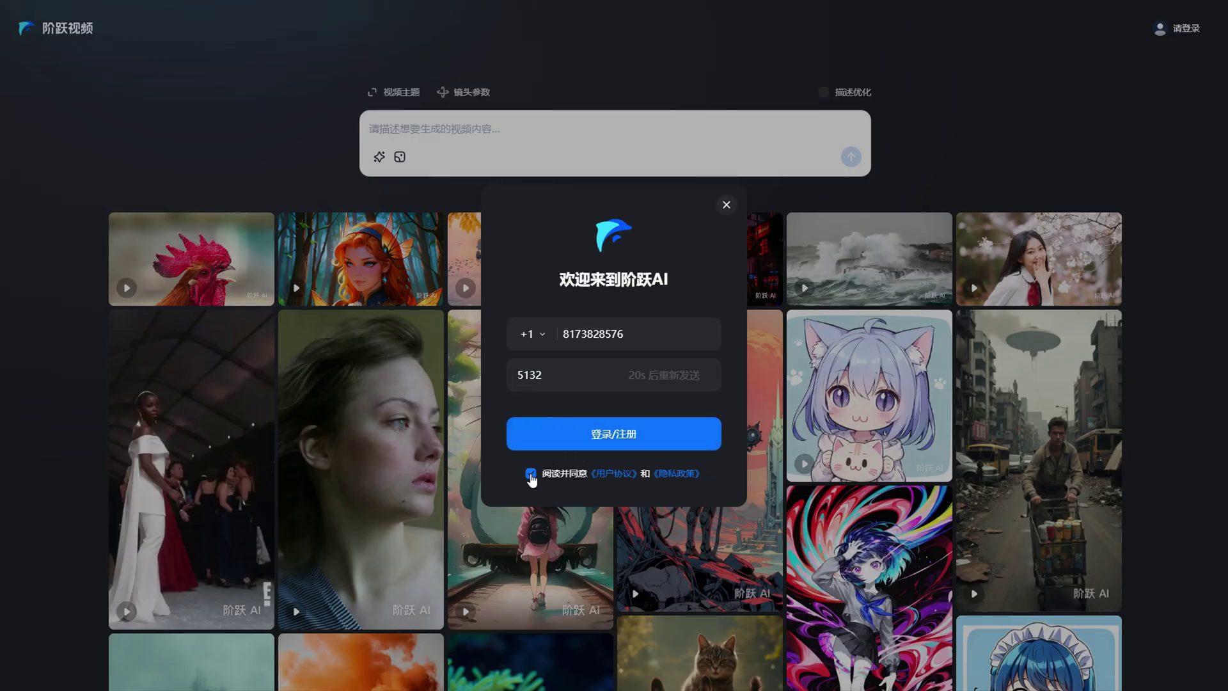
pyautogui.click(567, 437)
pyautogui.moveTo(1167, 28)
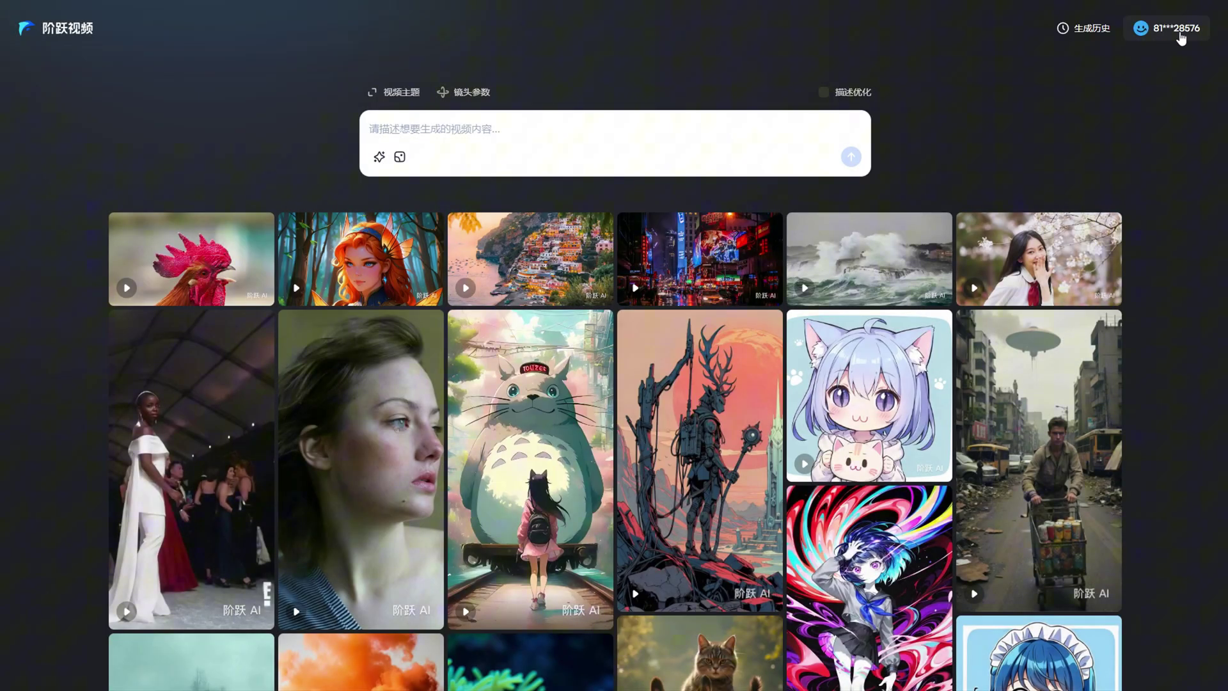
pyautogui.click(1165, 29)
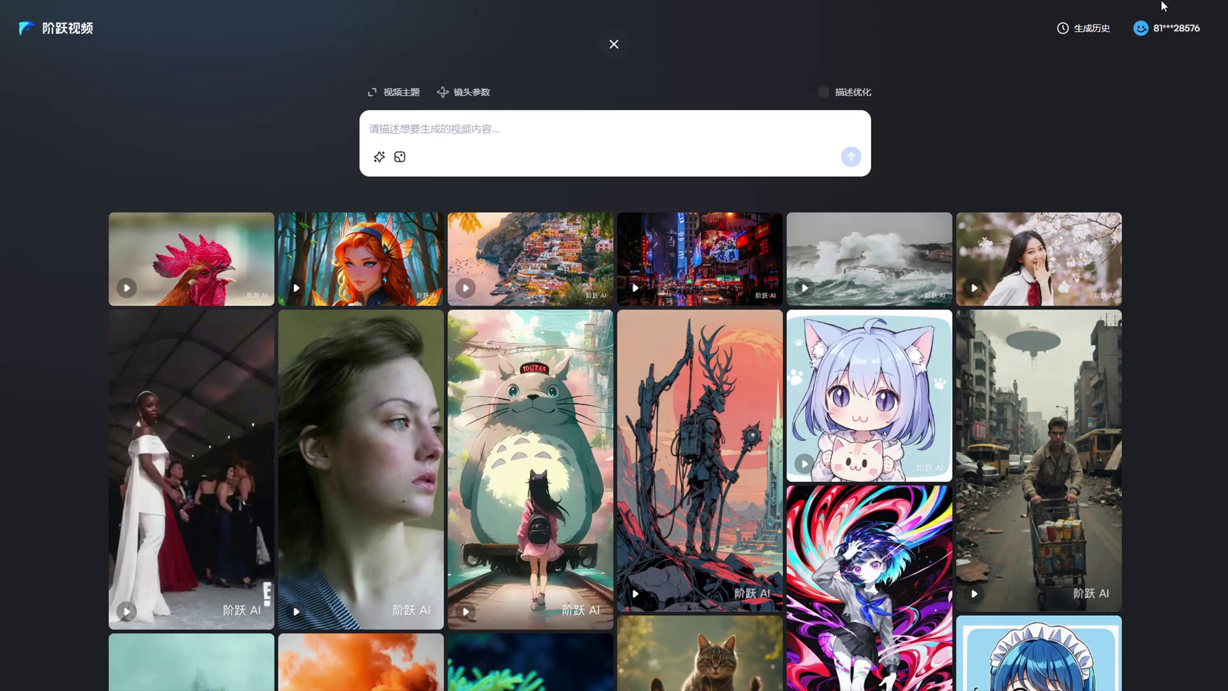
# Translate the page to English and switch from video themes to Lens parameters camera presets.
pyautogui.rightClick(913, 107)
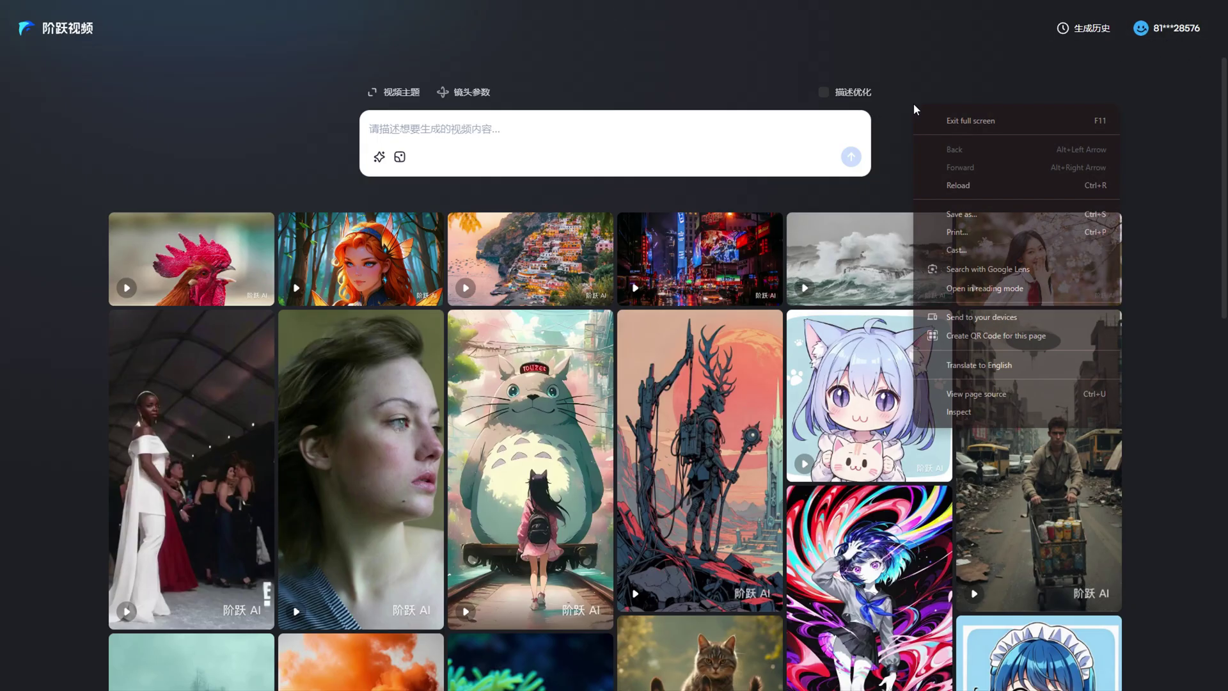
pyautogui.click(1018, 363)
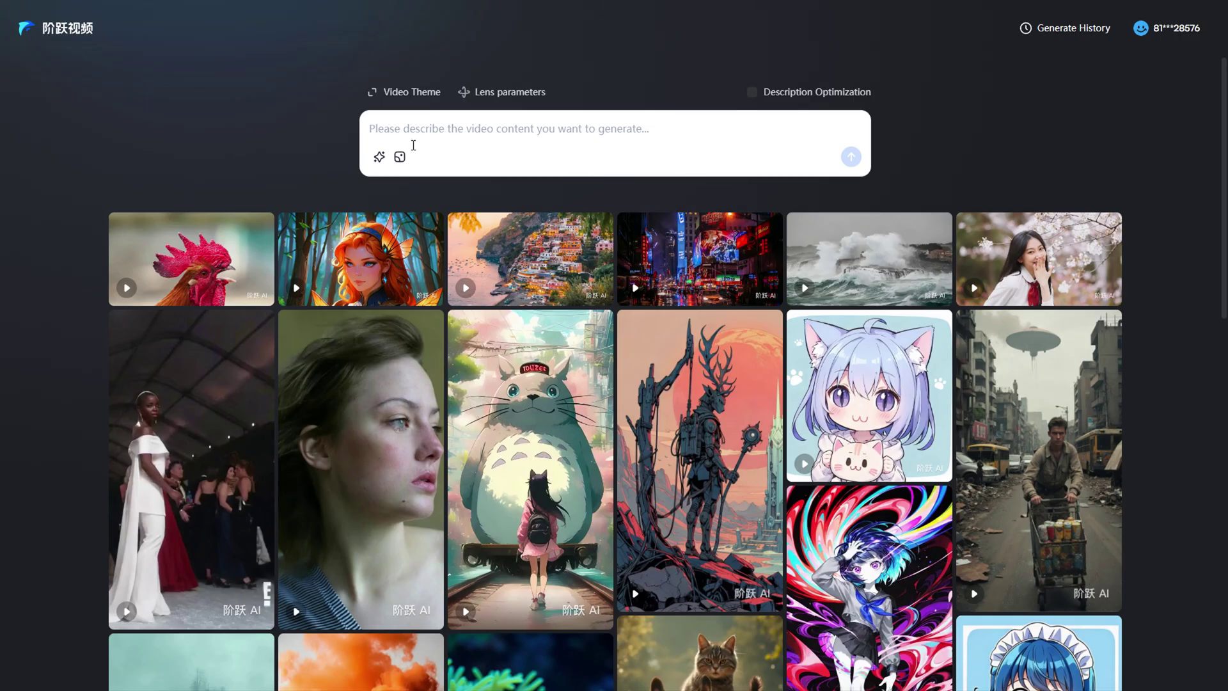
pyautogui.click(409, 93)
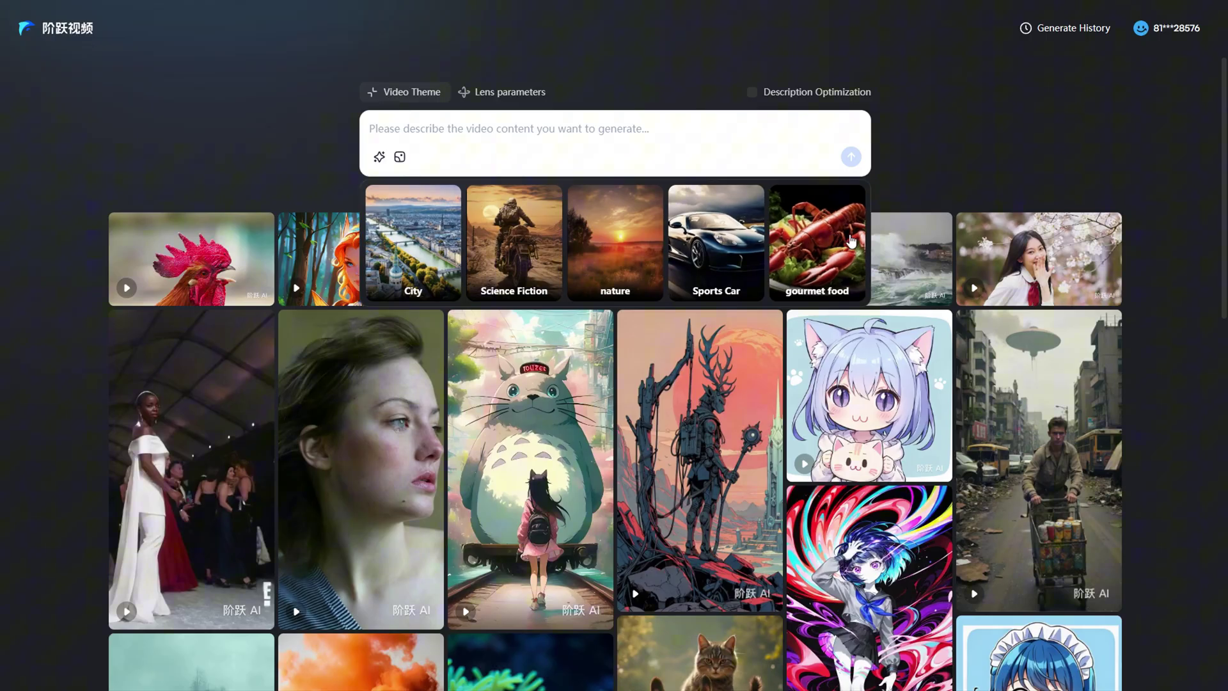
pyautogui.click(477, 94)
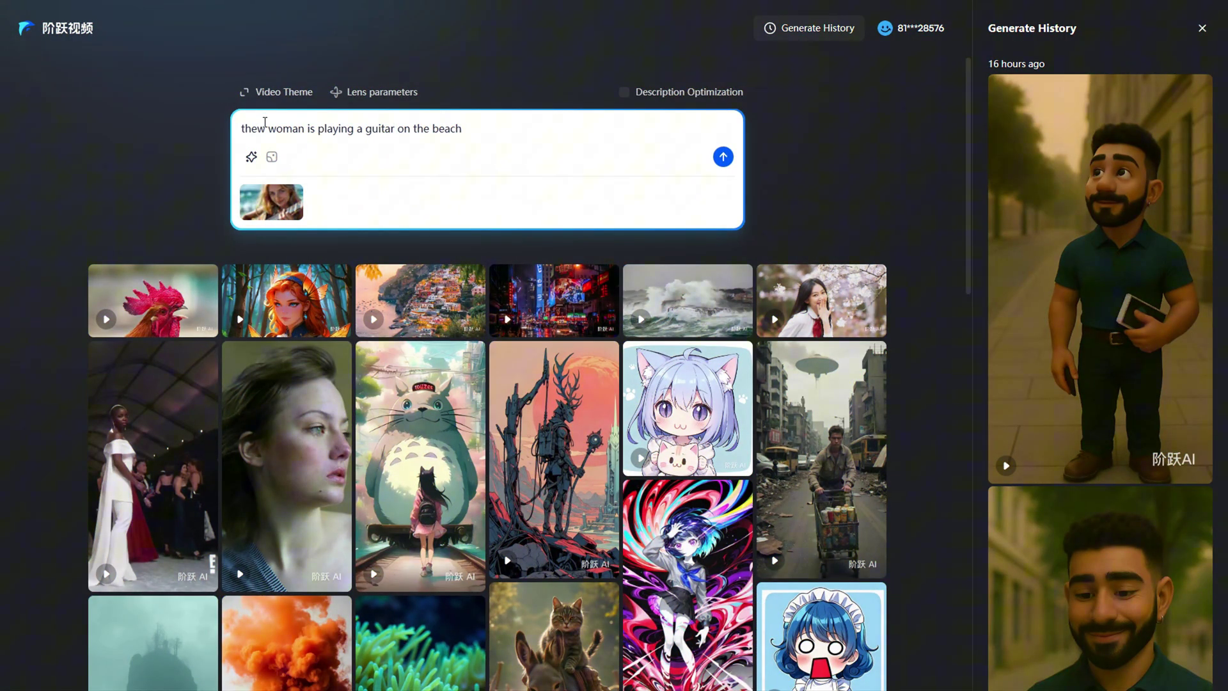
# Fix the typo, generate 'the woman is playing a guitar on the beach' and watch the finished clip.
pyautogui.press('BackSpace')
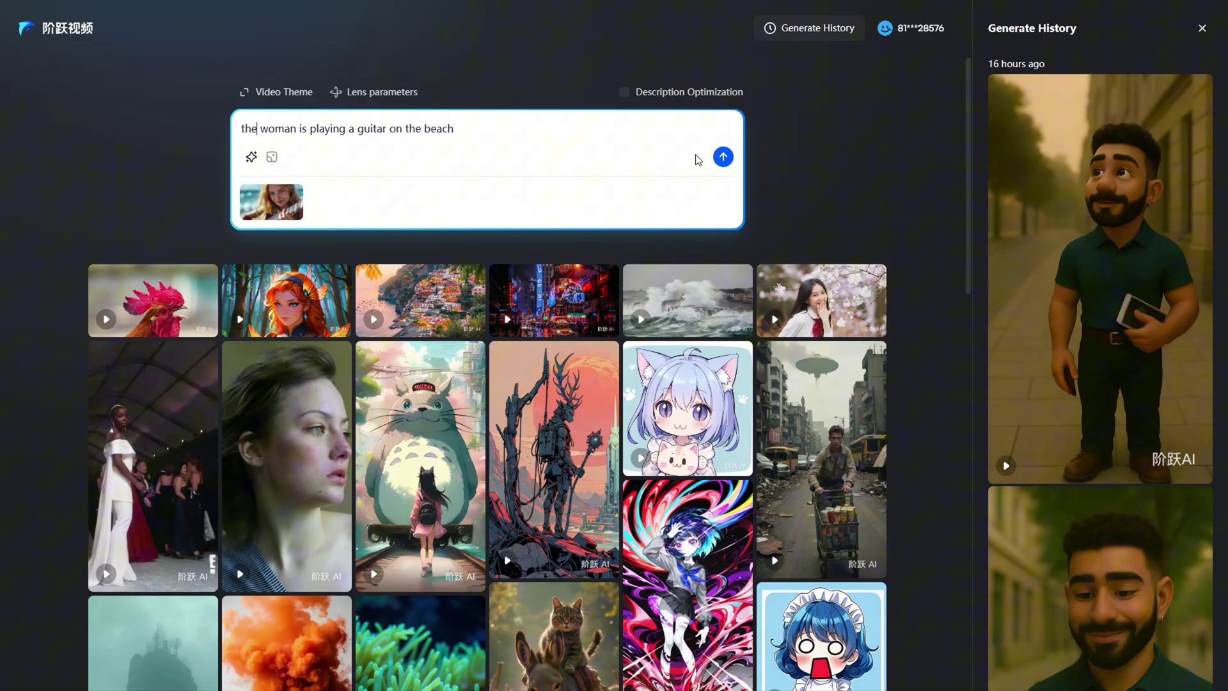
pyautogui.click(723, 158)
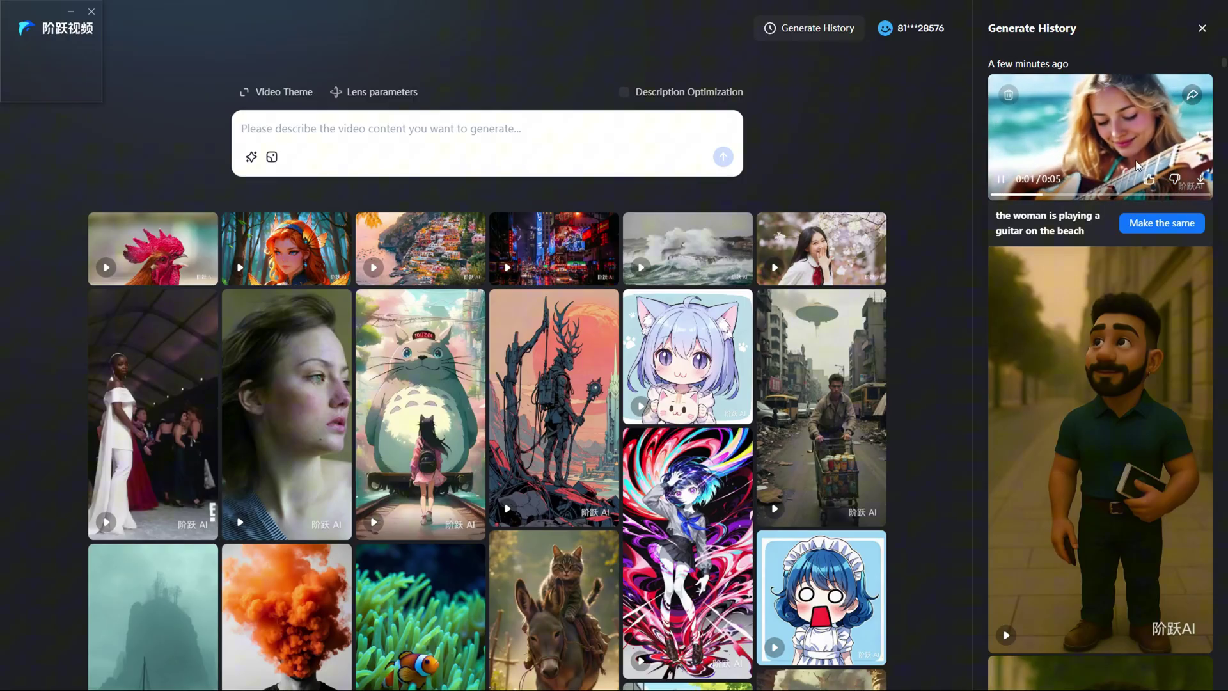
pyautogui.click(1133, 144)
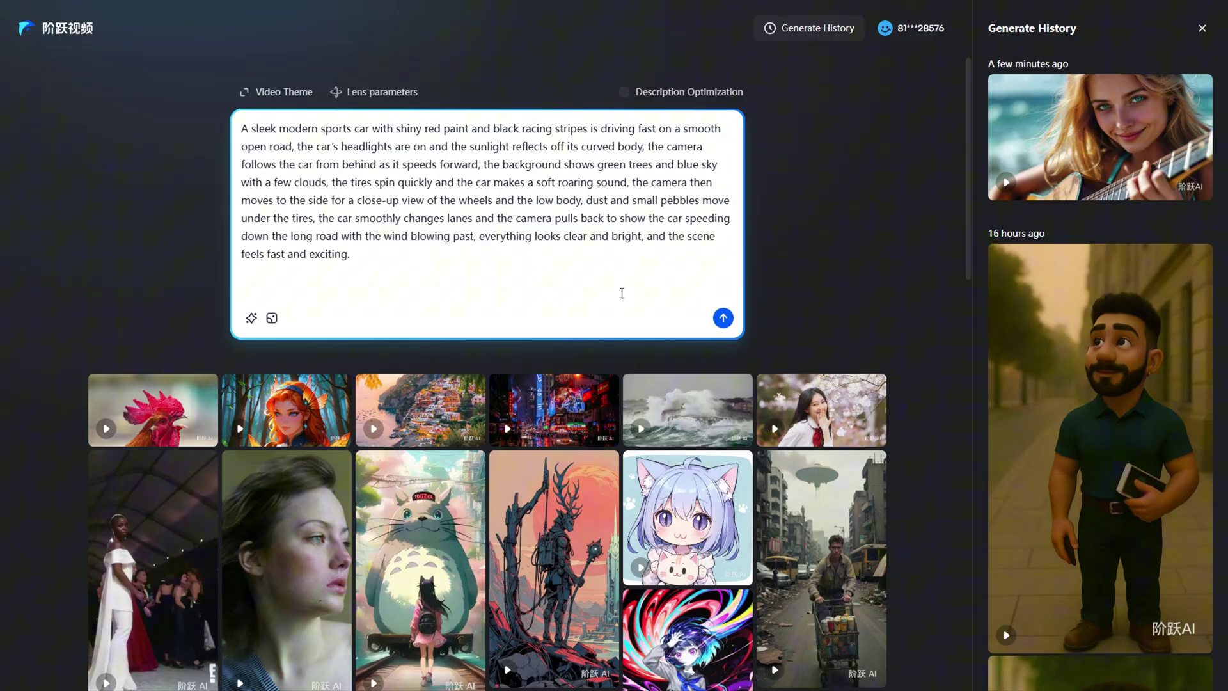
# Generate the red sports car video, wait out the queue message and watch the finished clip.
pyautogui.click(722, 319)
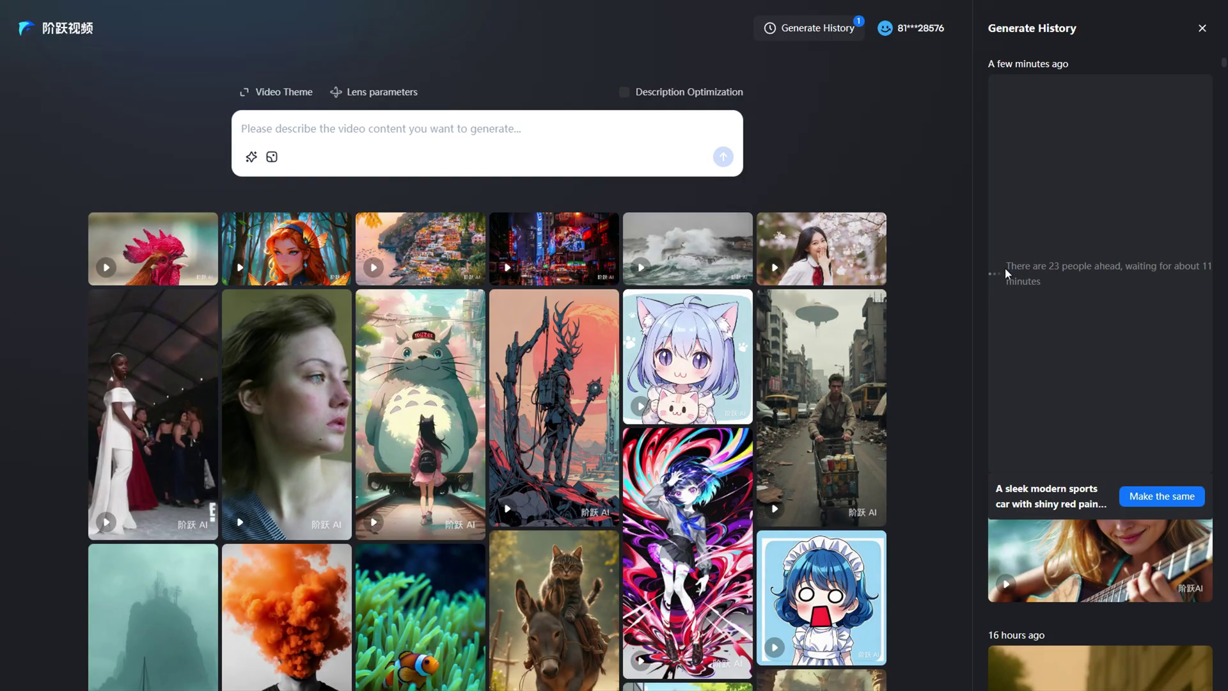
pyautogui.moveTo(1005, 272); pyautogui.dragTo(1092, 267)
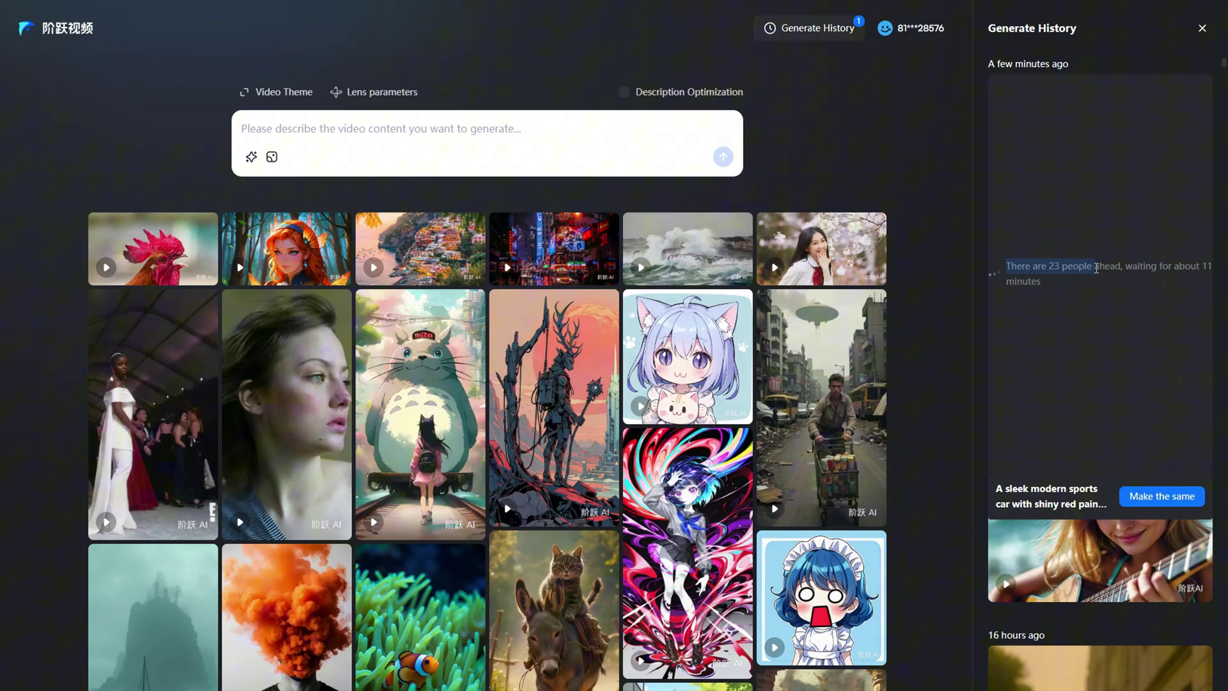
pyautogui.moveTo(1133, 279); pyautogui.dragTo(1149, 289)
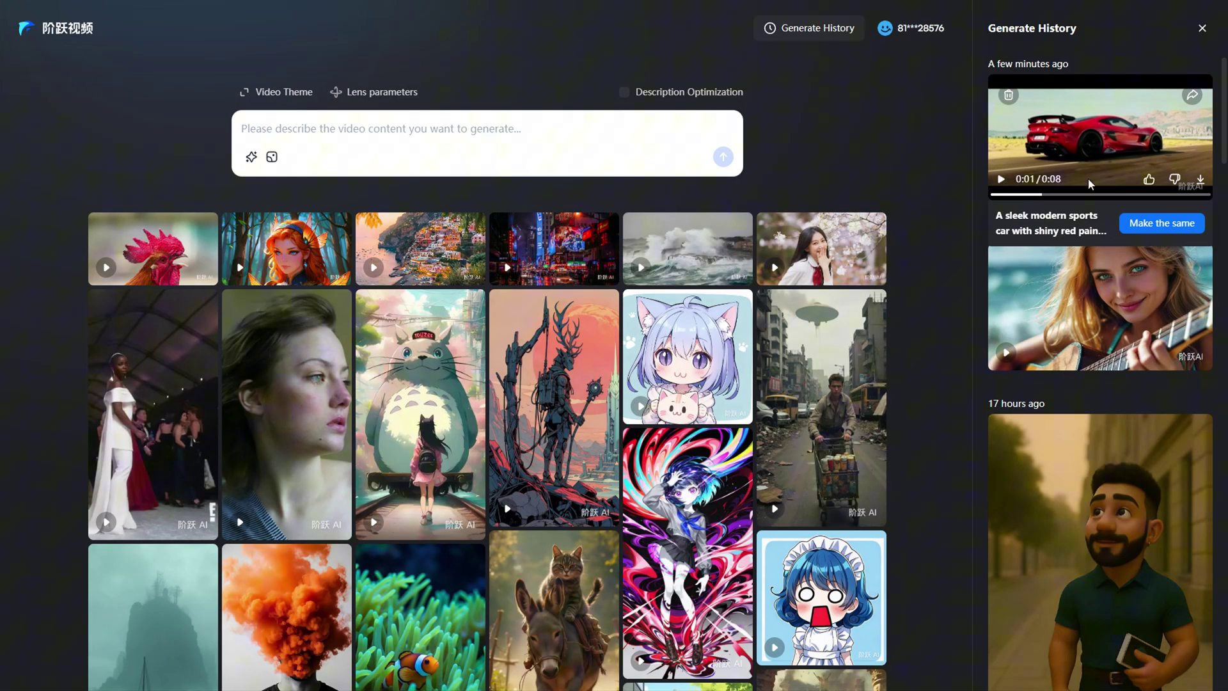
pyautogui.click(1128, 154)
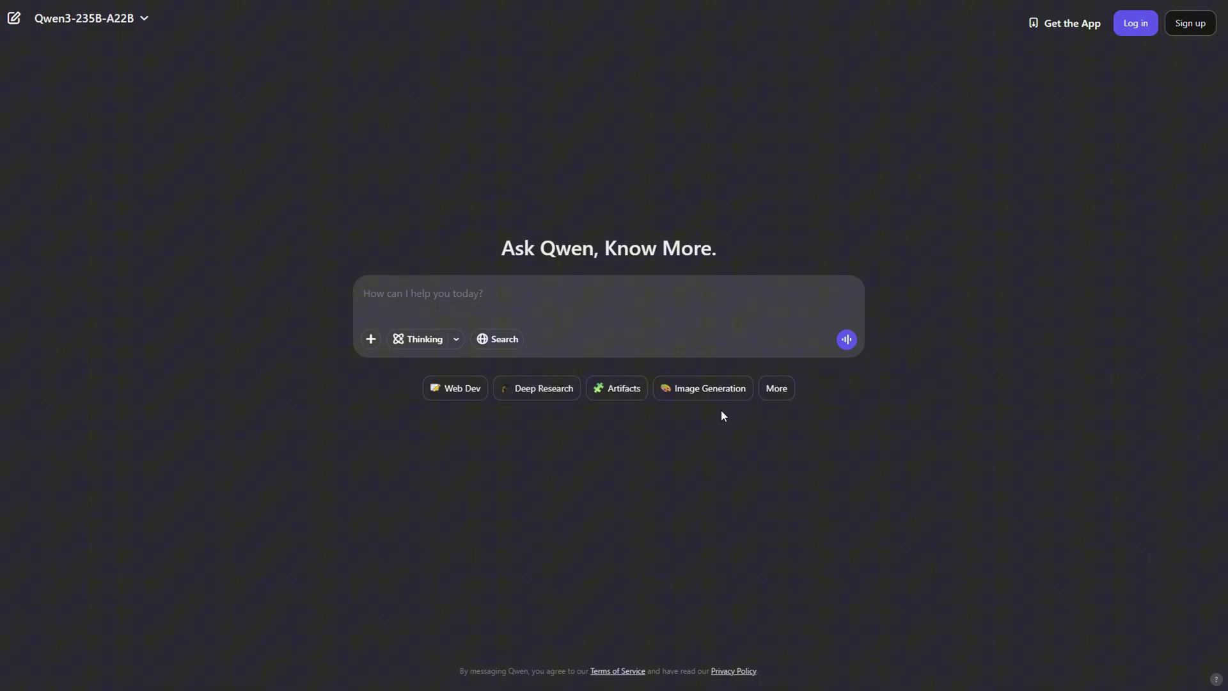
# Reveal more suggested task chips, then go to the Qwen login page.
pyautogui.click(776, 389)
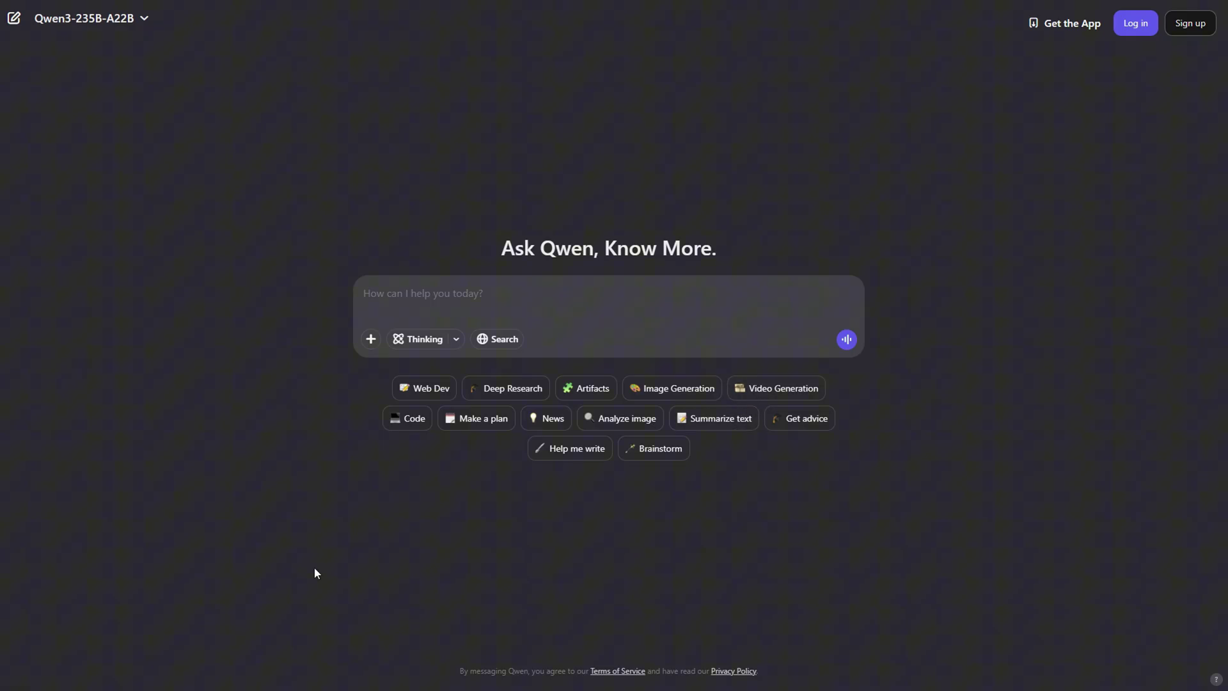
pyautogui.click(1136, 24)
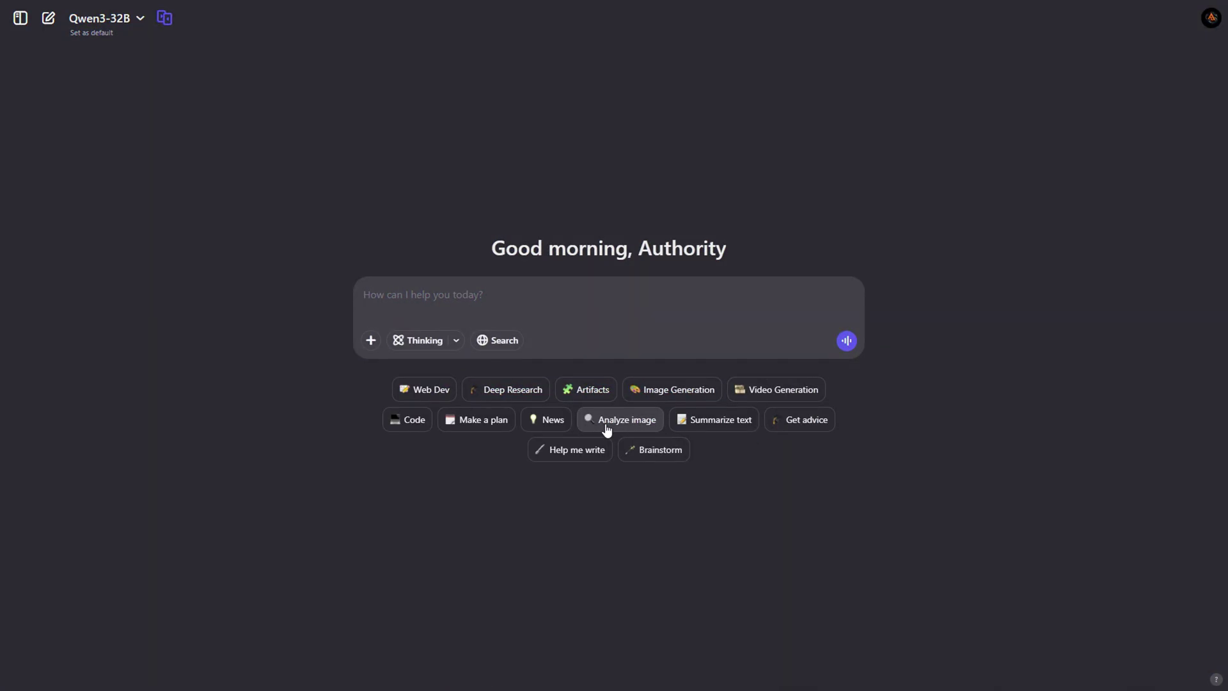
# Switch Qwen Chat to Video Generation mode with the sports-car description pasted as the prompt.
pyautogui.click(779, 389)
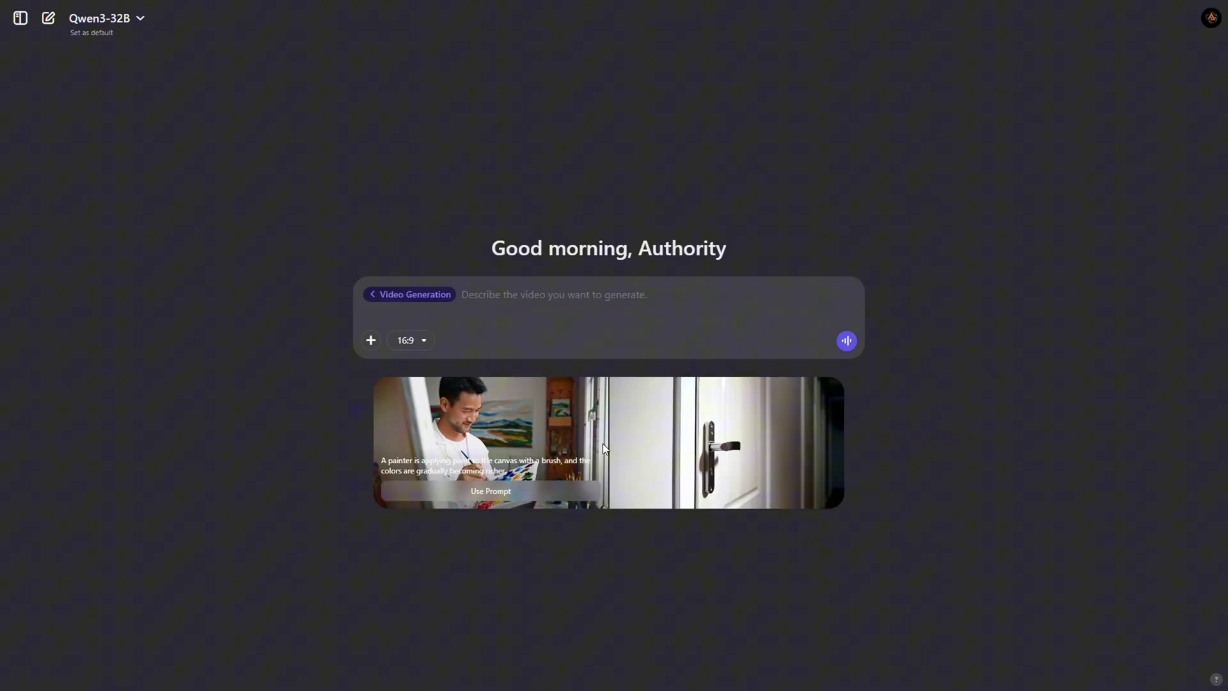
pyautogui.rightClick(503, 298)
pyautogui.click(562, 439)
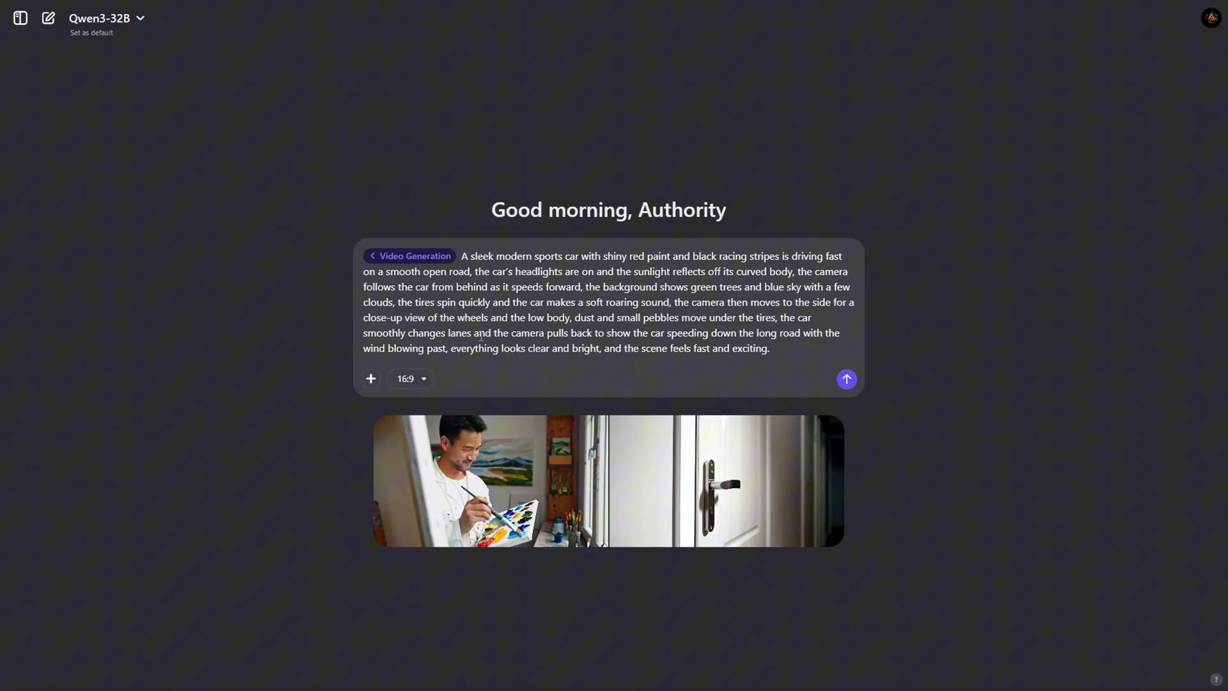
# Keep the 16:9 ratio, skip attachments, and send the prompt to generate the red sports-car video.
pyautogui.click(431, 383)
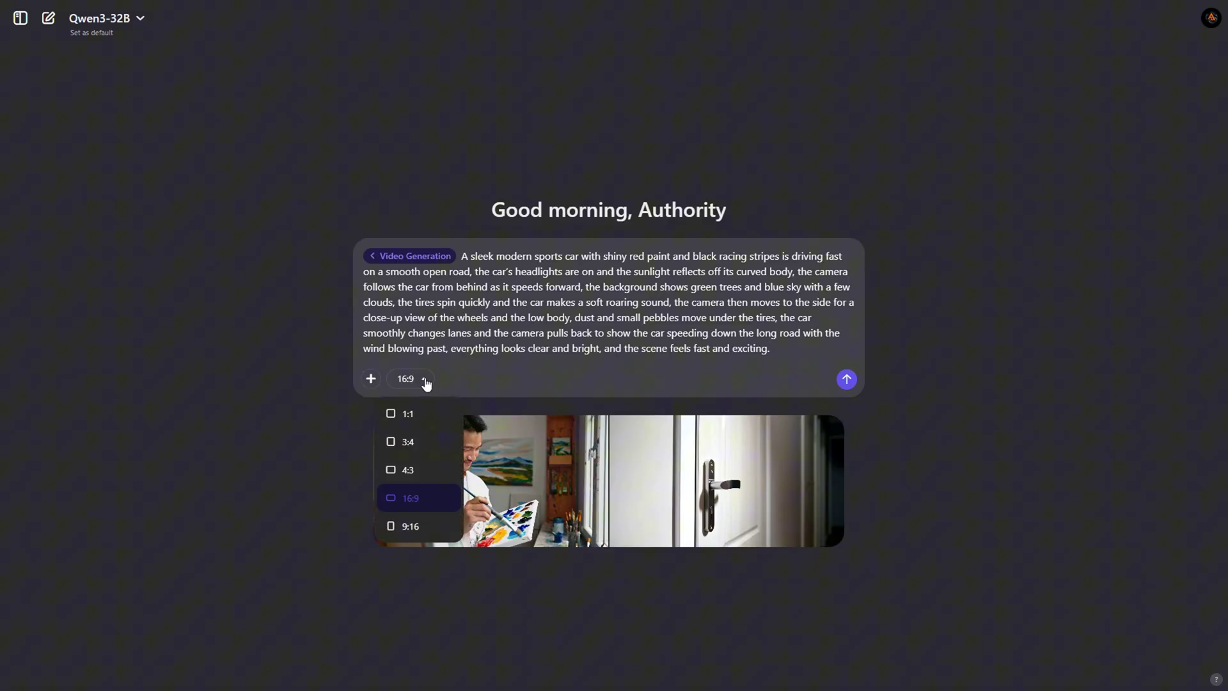
pyautogui.click(434, 496)
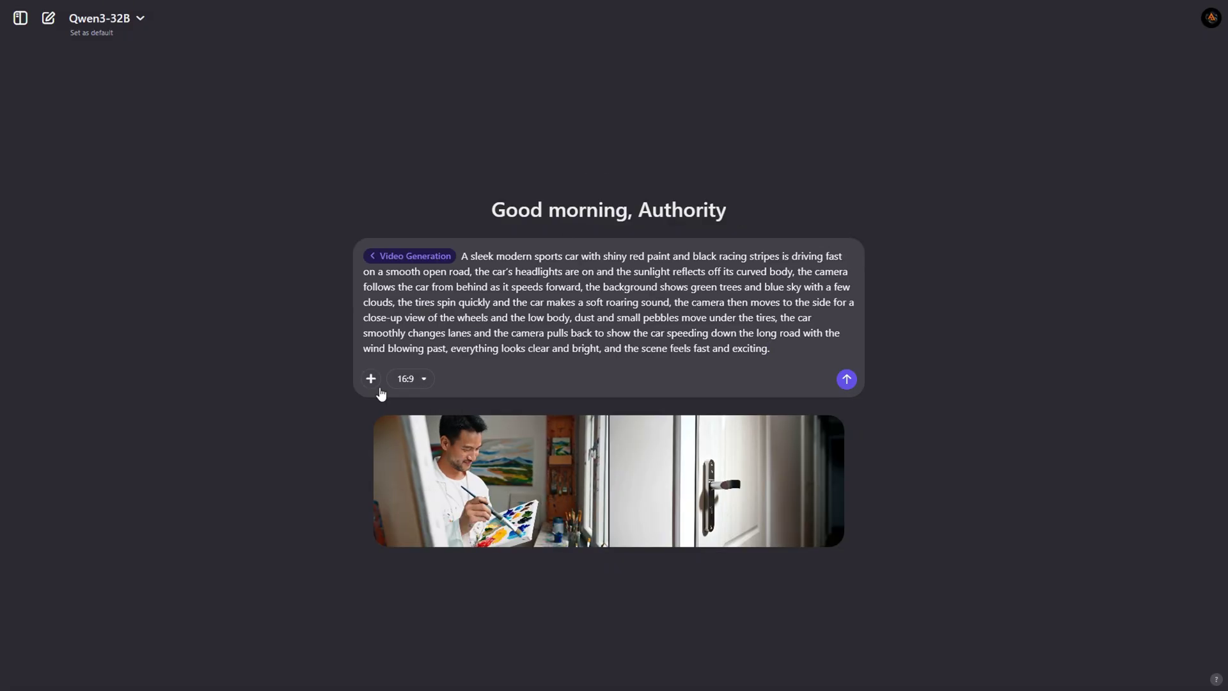
pyautogui.click(373, 383)
pyautogui.click(518, 381)
pyautogui.click(847, 380)
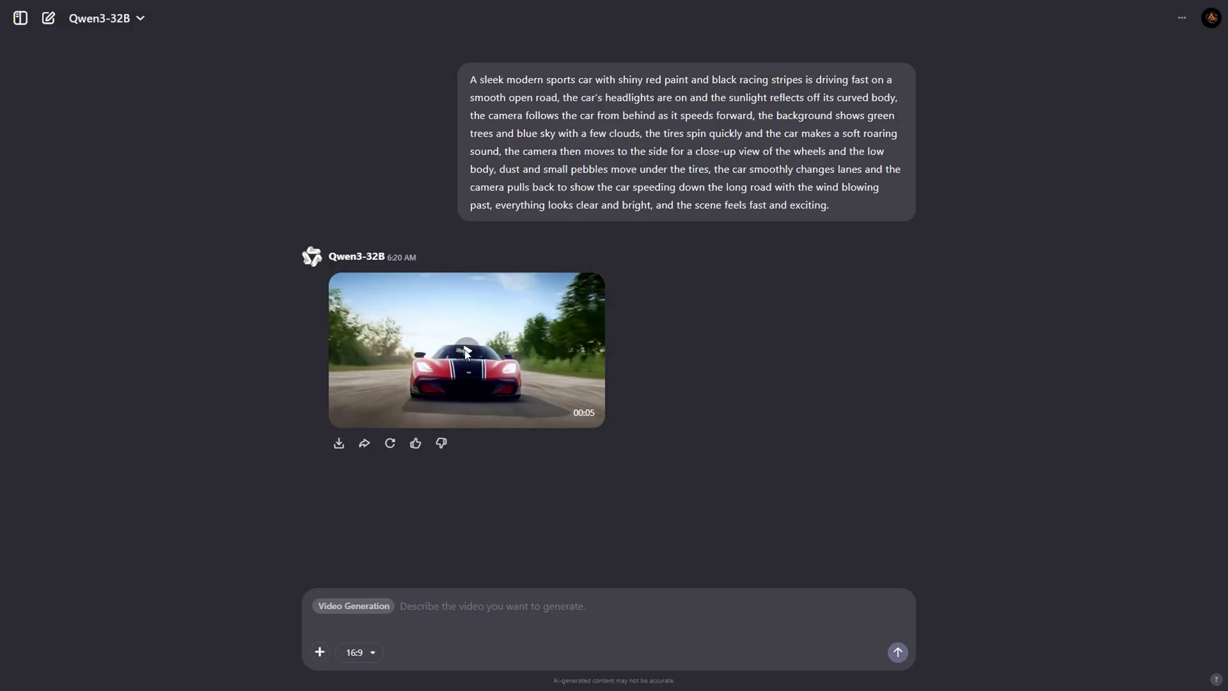
# Play the generated red car video full size and return to the chat.
pyautogui.click(464, 350)
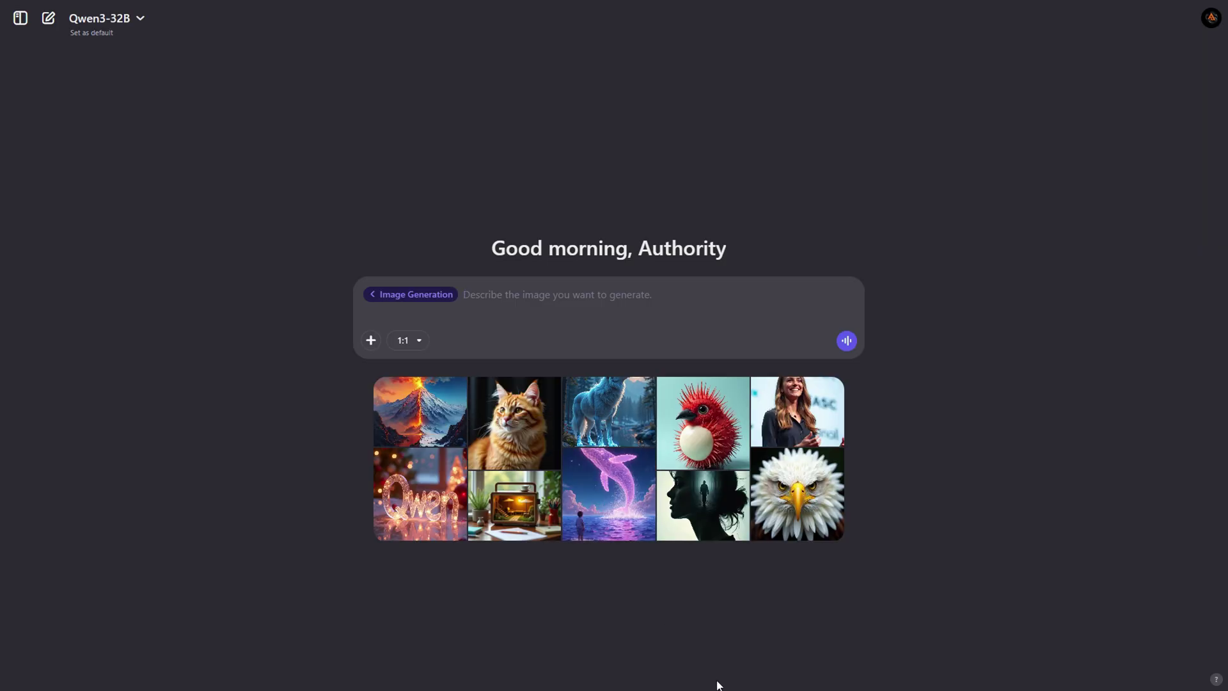
pyautogui.click(725, 669)
# Paste the soldier character Jack prompt for image generation and bring up the model list.
pyautogui.rightClick(495, 291)
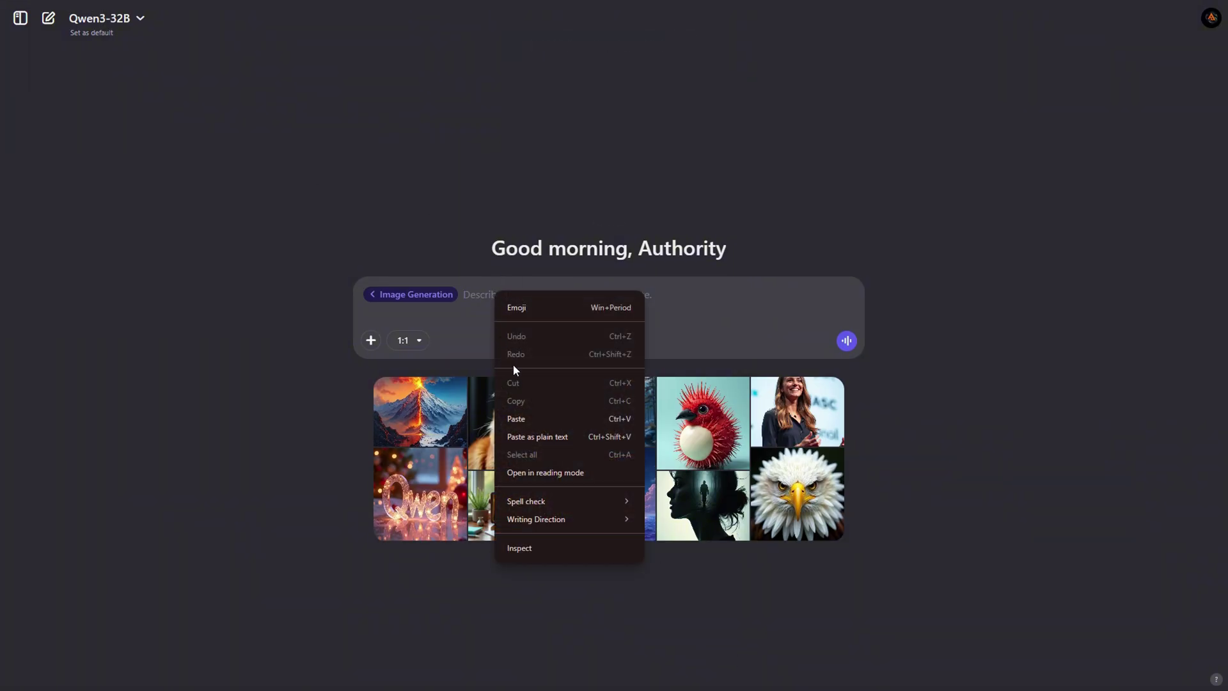
pyautogui.click(540, 417)
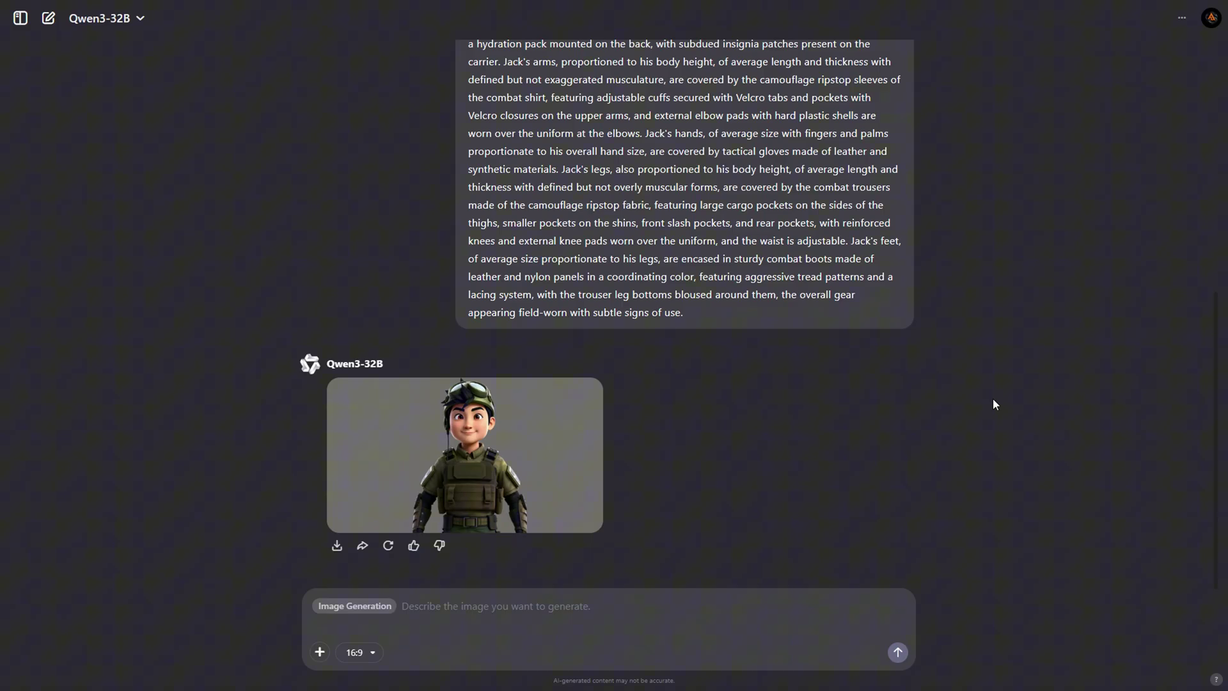
pyautogui.scroll(5, 993, 399)
pyautogui.click(146, 18)
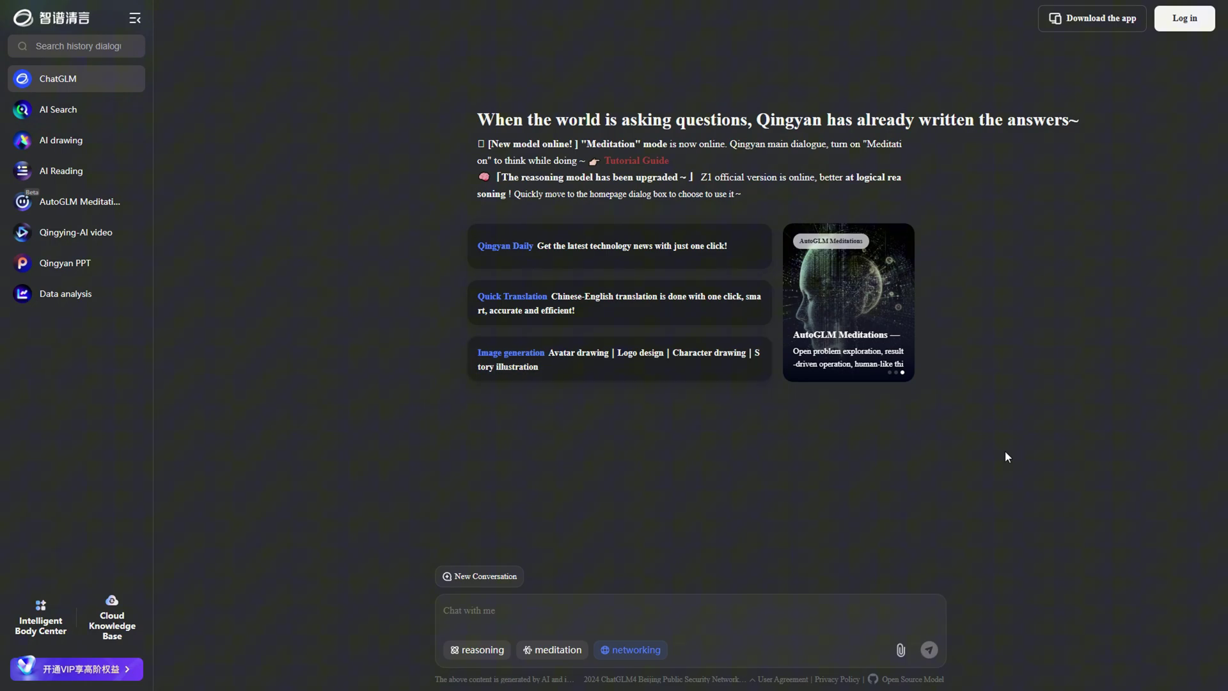
# Translate the ChatGLM page to English and begin phone login with the country-code list.
pyautogui.rightClick(993, 133)
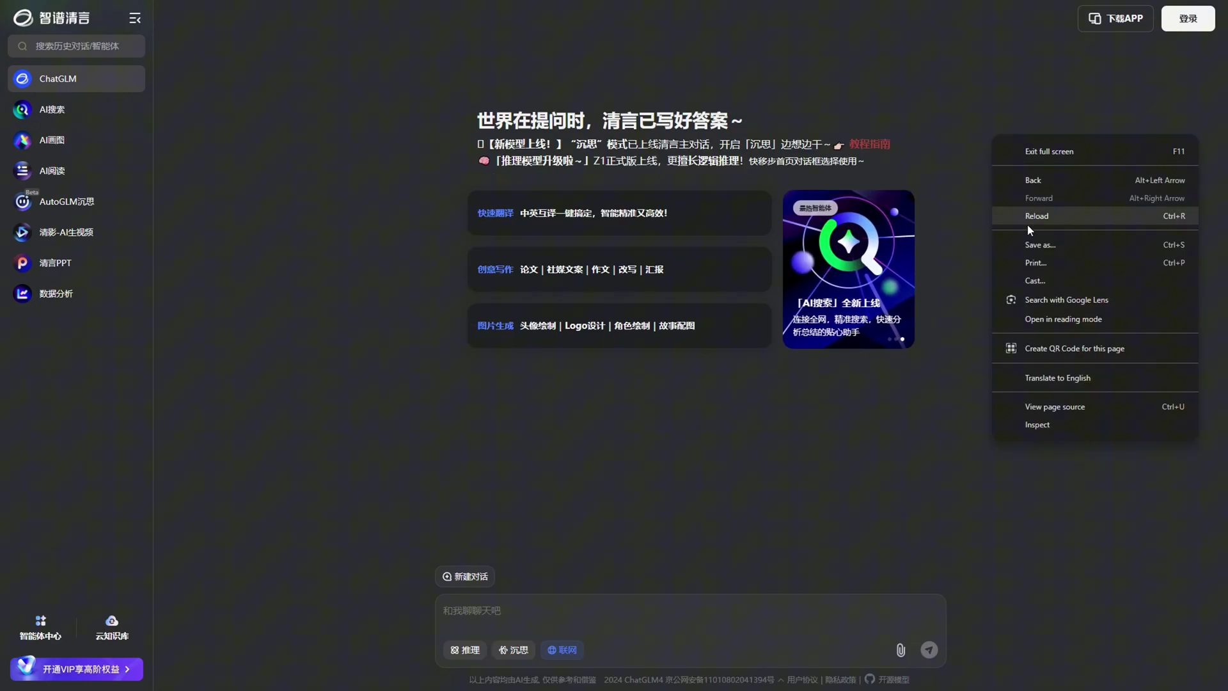
pyautogui.click(1071, 383)
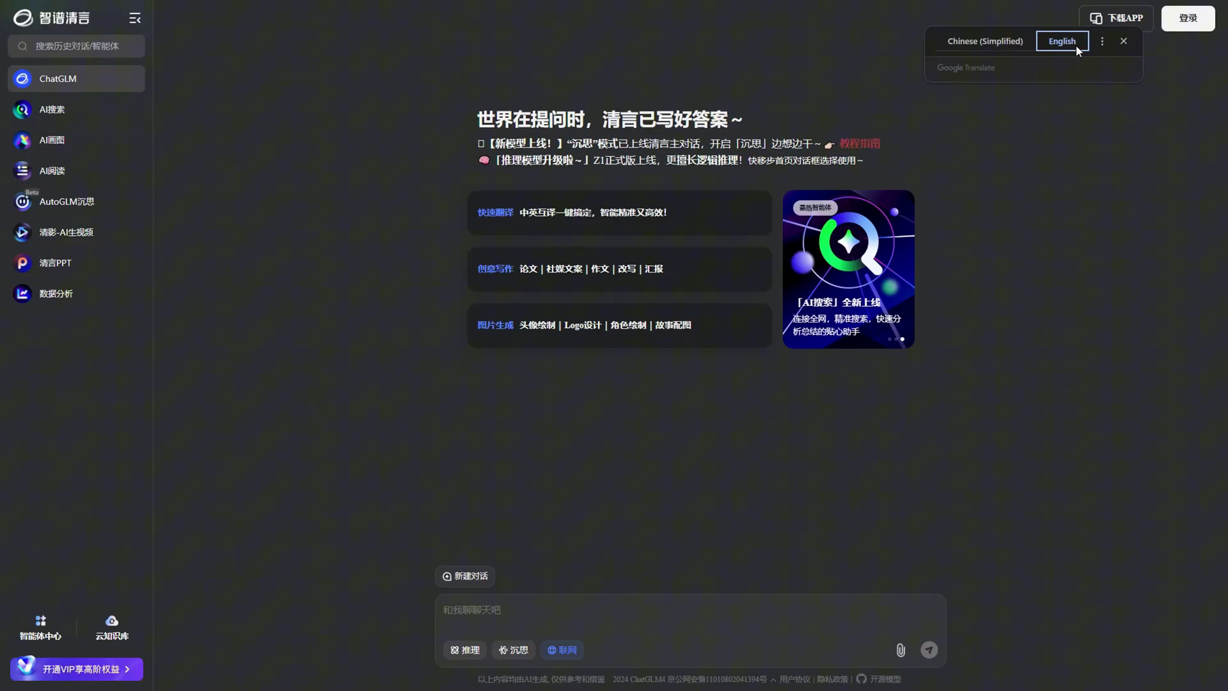
pyautogui.click(1184, 18)
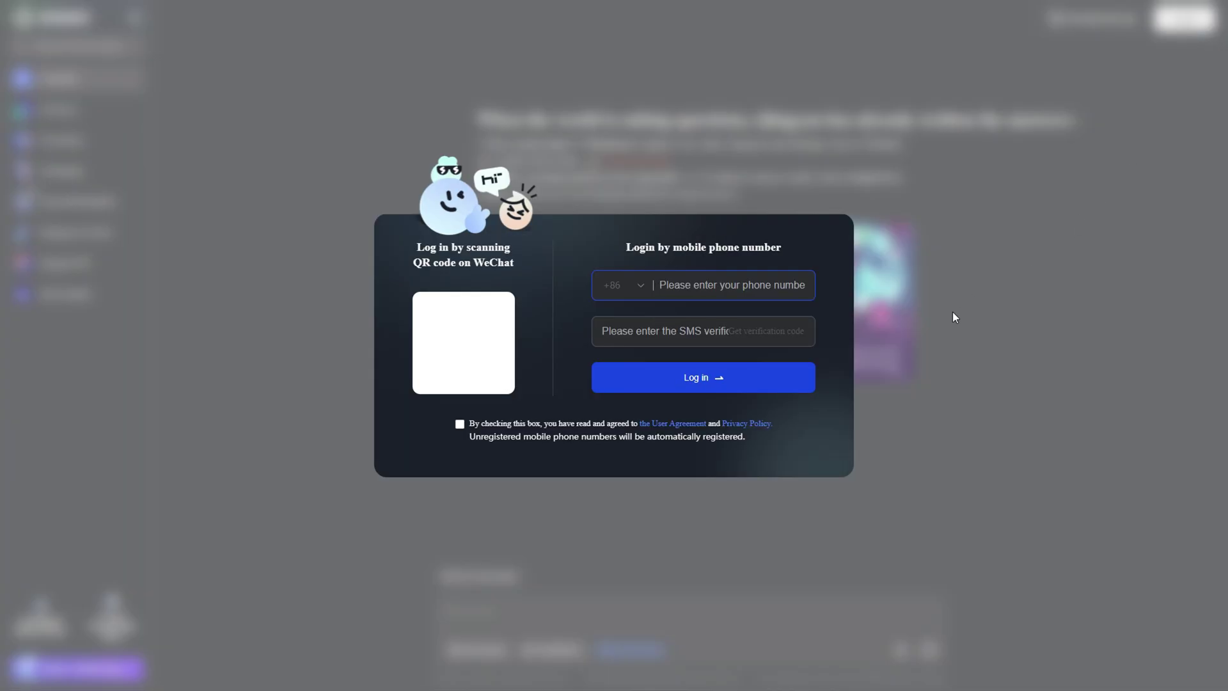
pyautogui.click(619, 285)
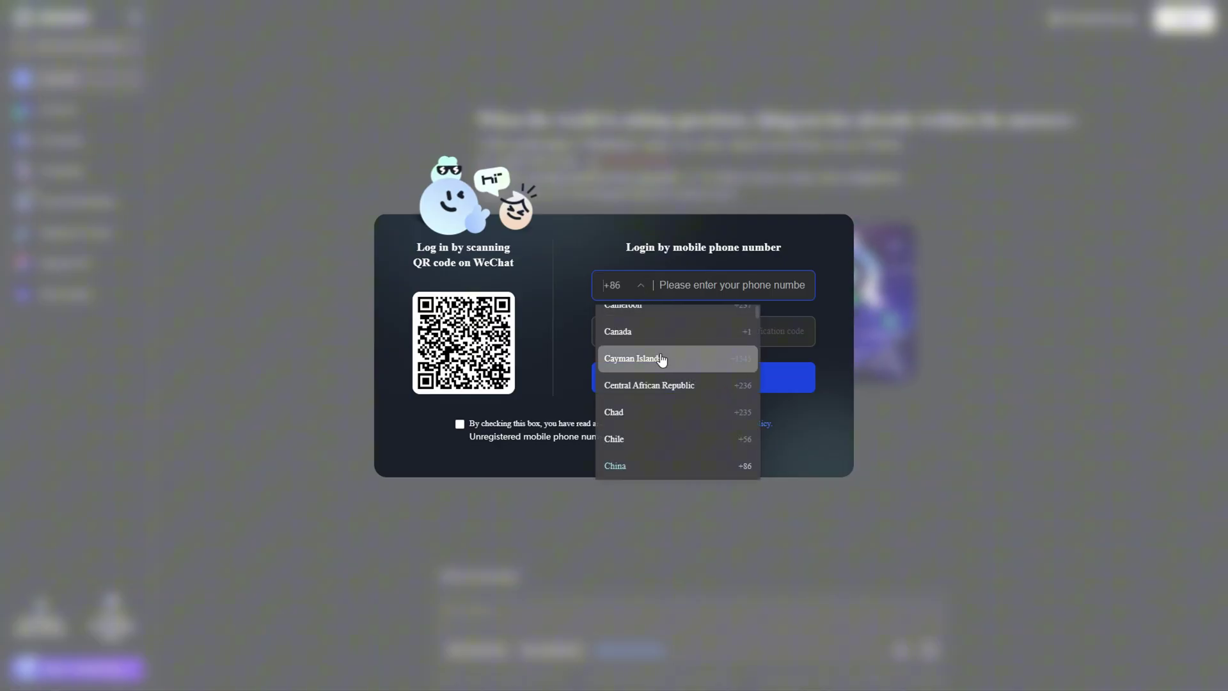
pyautogui.scroll(-3, 661, 359)
pyautogui.scroll(-3, 662, 361)
pyautogui.scroll(-3, 664, 362)
pyautogui.scroll(-2, 663, 362)
pyautogui.scroll(-3, 664, 364)
pyautogui.scroll(-3, 669, 371)
pyautogui.scroll(-3, 668, 374)
pyautogui.scroll(-2, 668, 378)
pyautogui.scroll(-3, 670, 380)
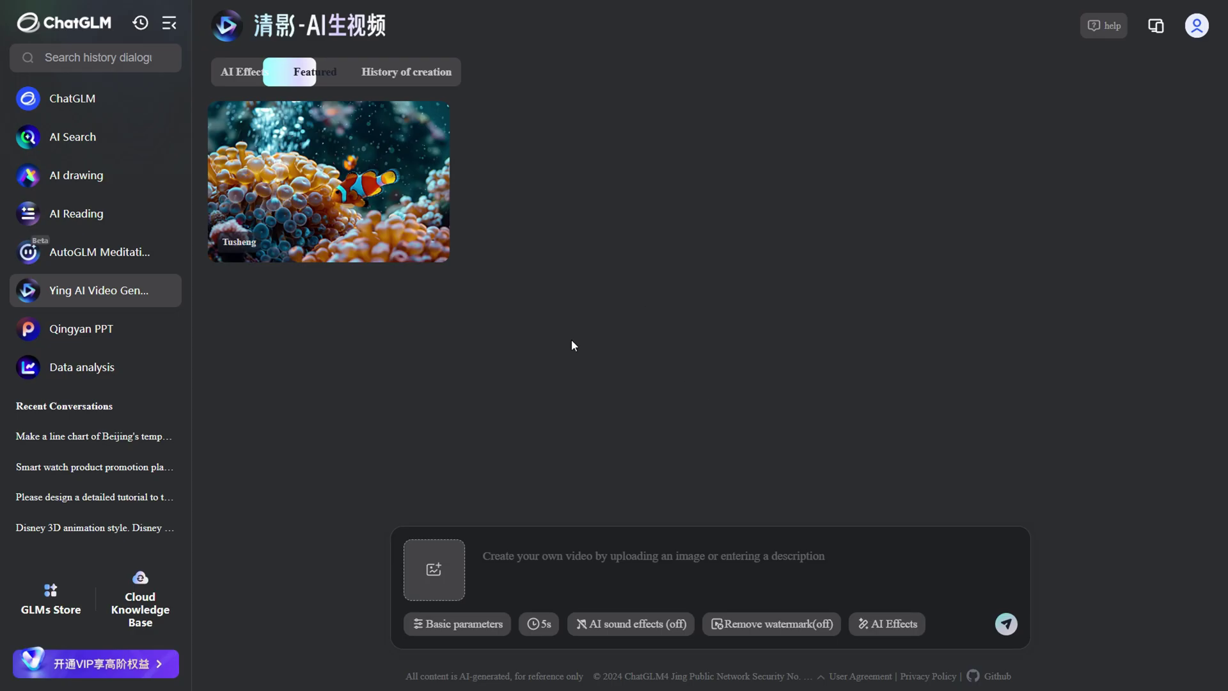
# Review Ying AI's generate mode, duration, AI audio, watermark and effect template settings.
pyautogui.click(478, 633)
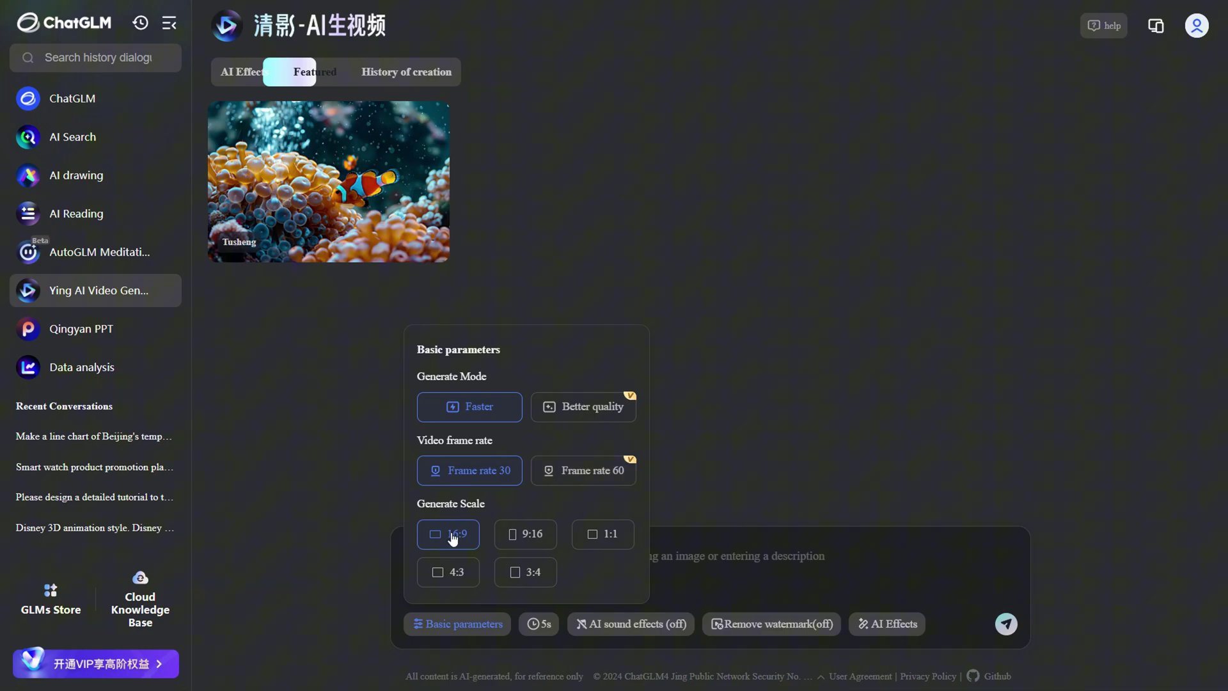
pyautogui.click(536, 622)
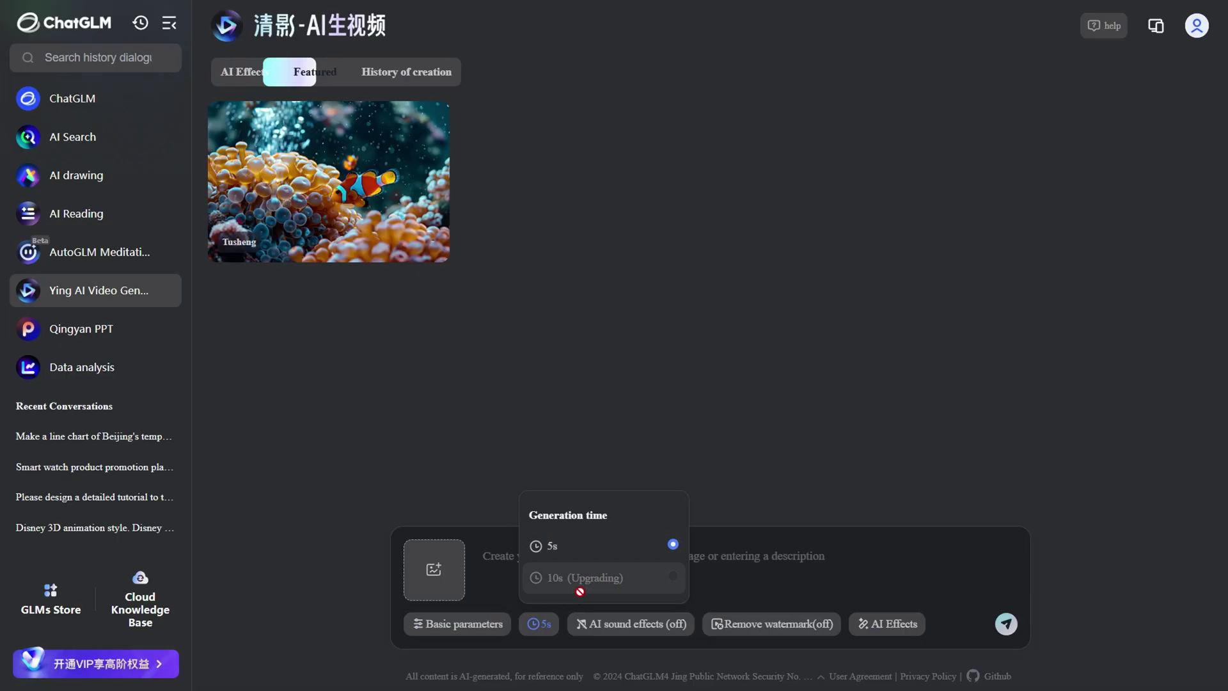
pyautogui.click(608, 634)
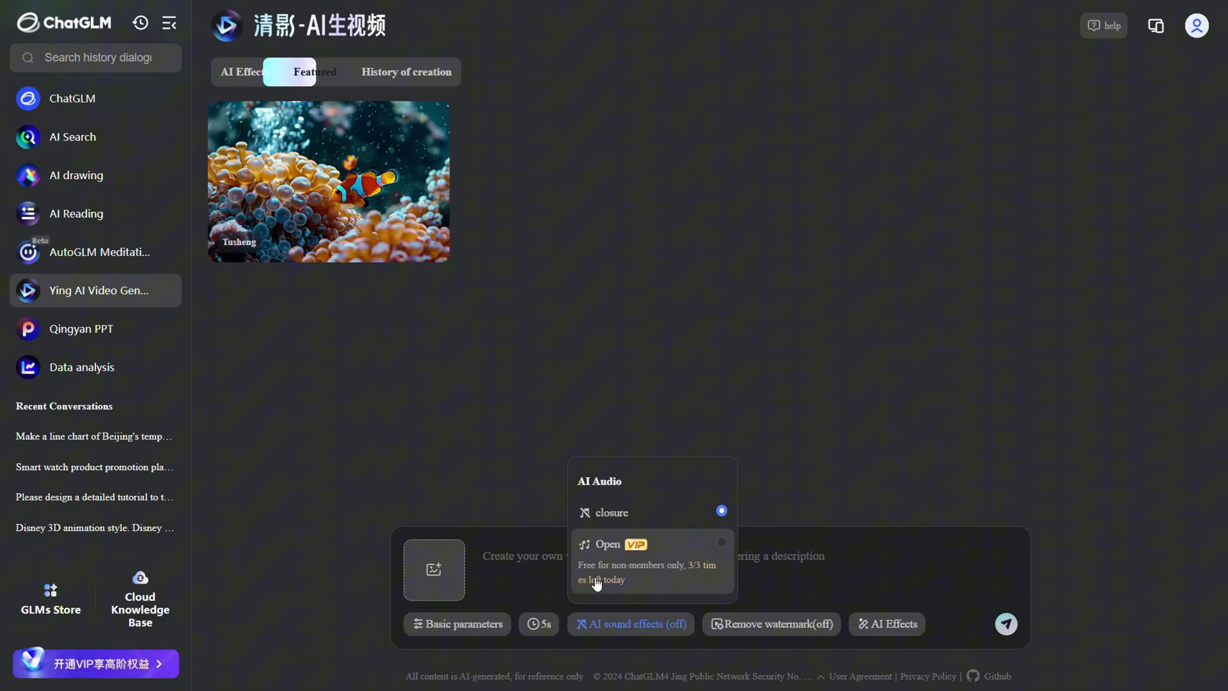
pyautogui.click(750, 641)
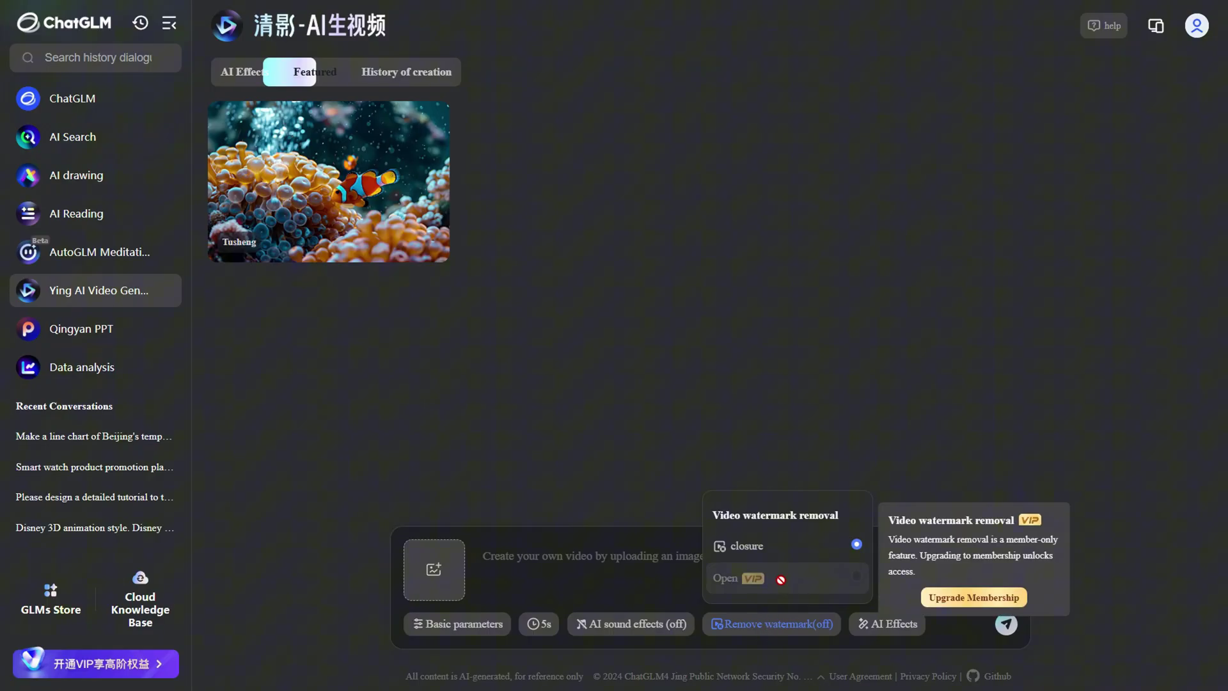
pyautogui.click(875, 634)
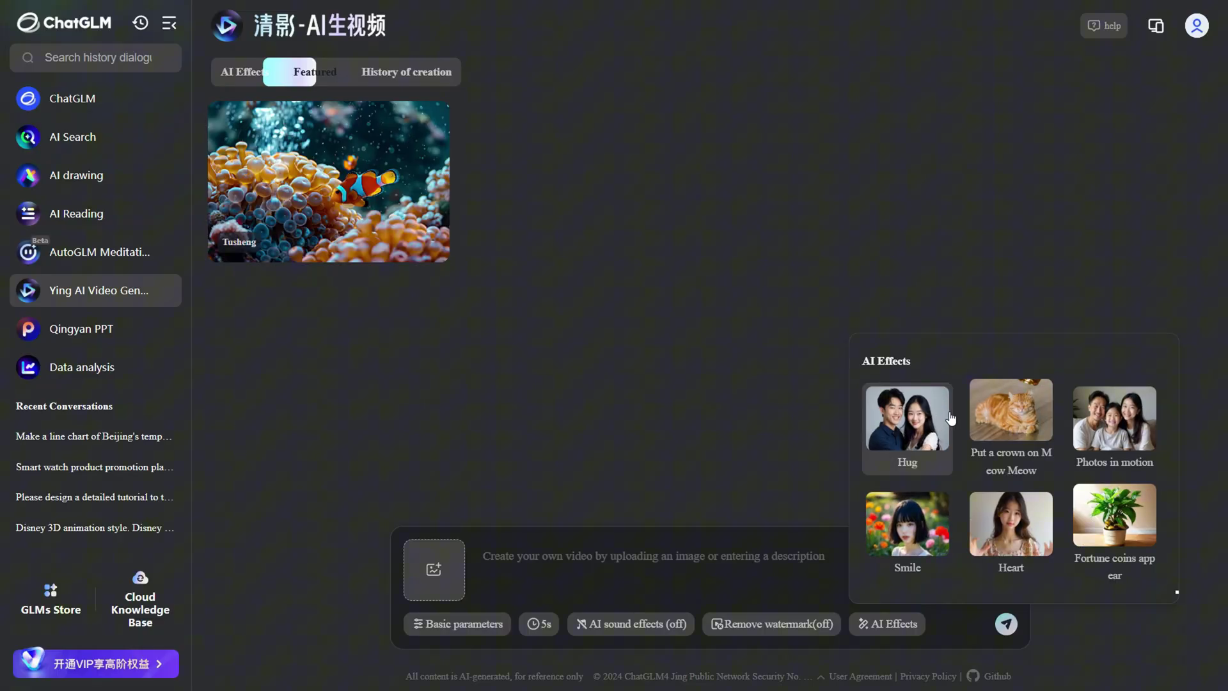
# Upload the guitar woman photo and generate the 'woman playing a guitar on the beach' video.
pyautogui.click(996, 393)
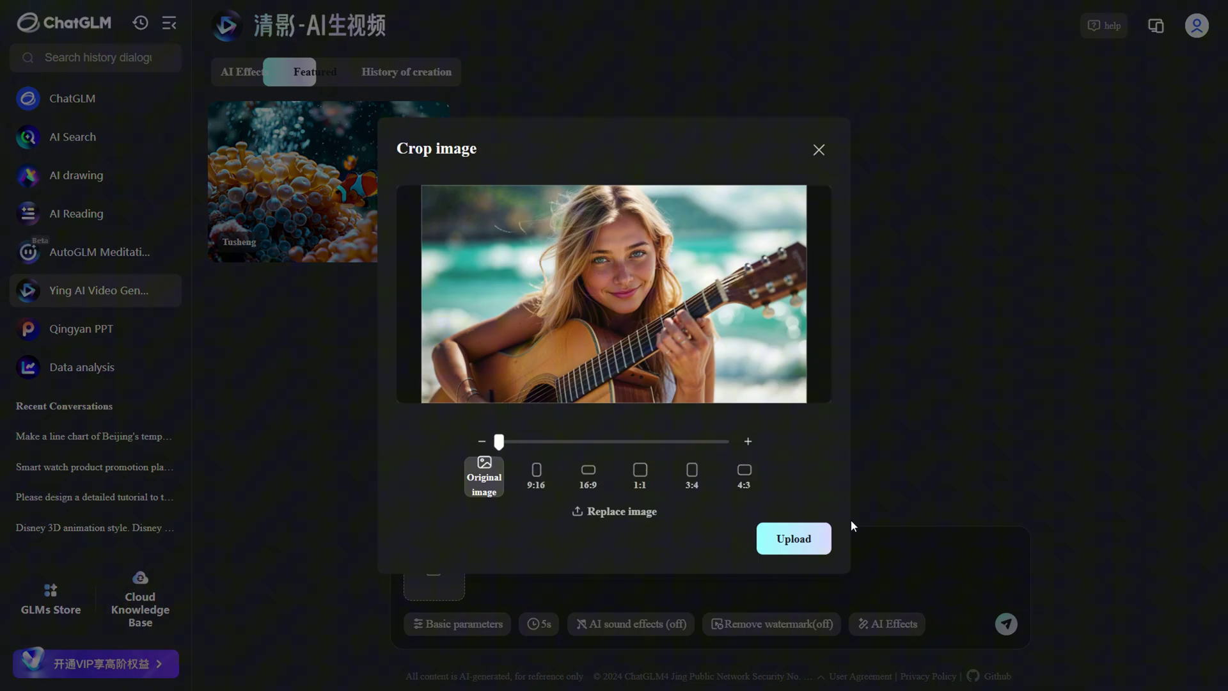
pyautogui.click(812, 538)
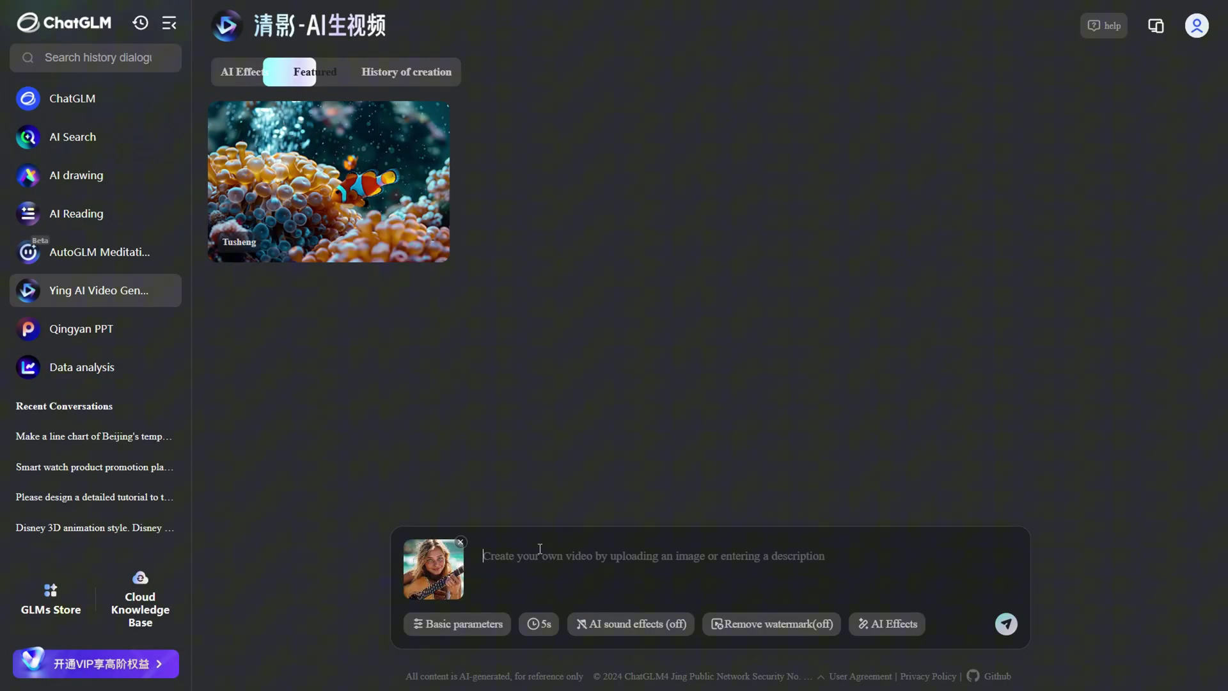
pyautogui.write('woman playing a guitar on the beach')
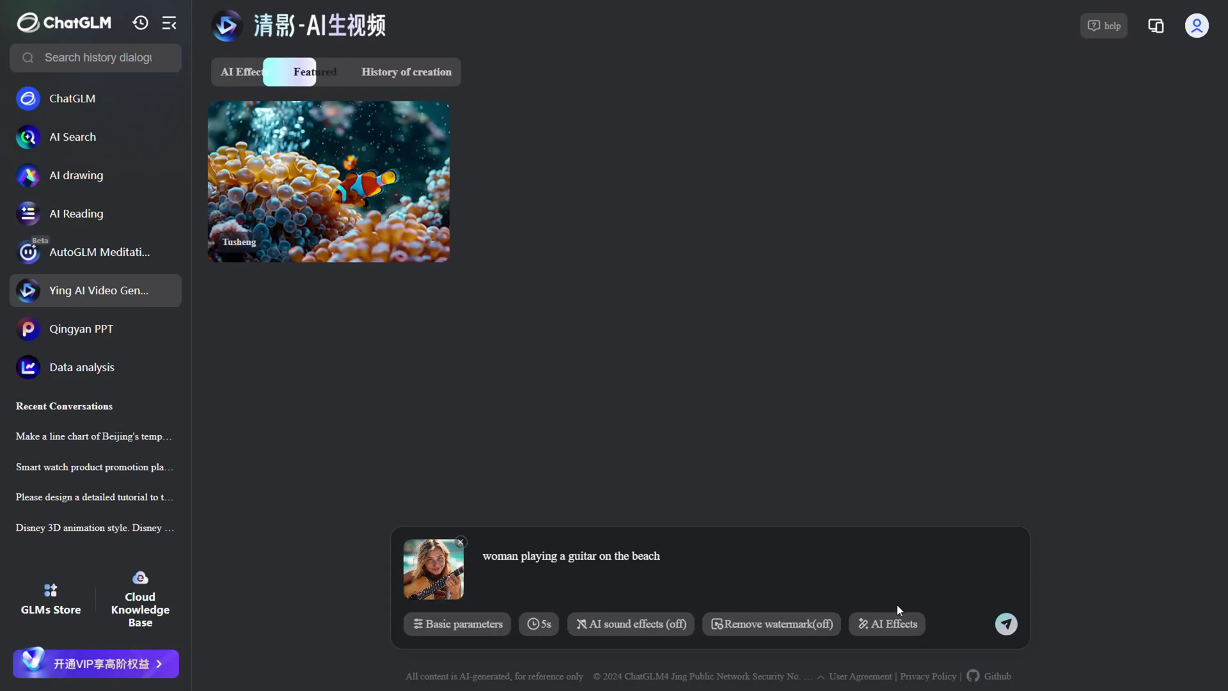
pyautogui.click(1003, 630)
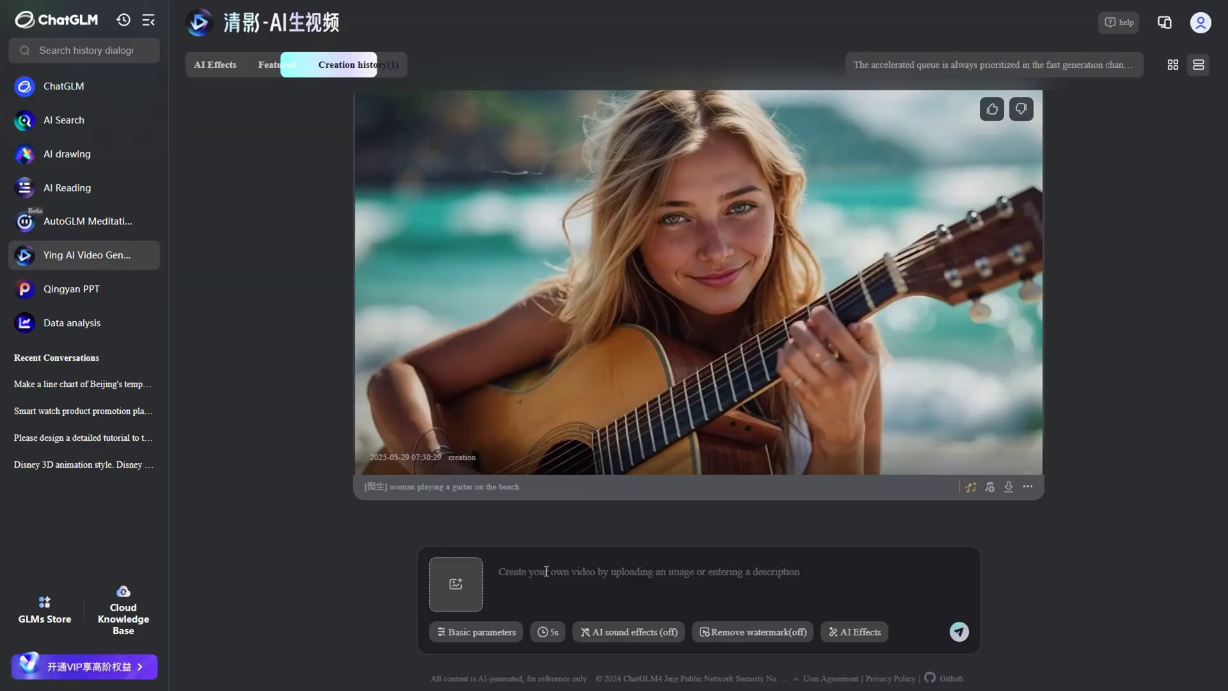
# Generate a video from the pasted red sports-car prompt, then close its viewer.
pyautogui.rightClick(545, 571)
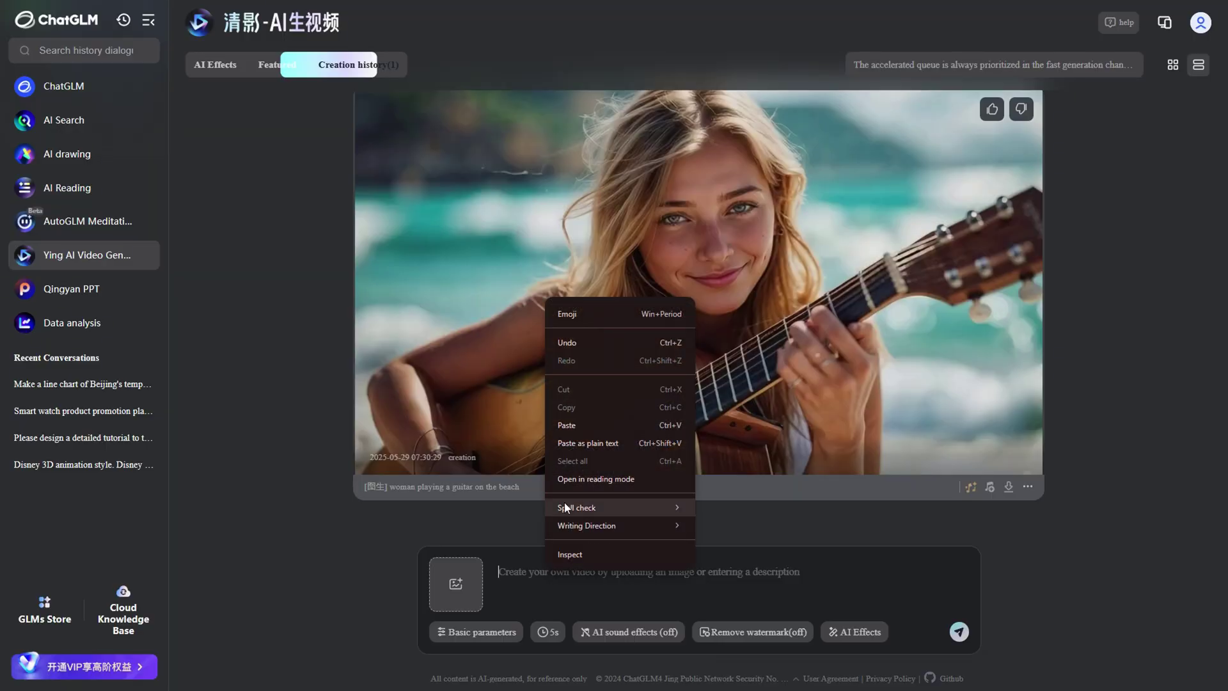
pyautogui.click(576, 424)
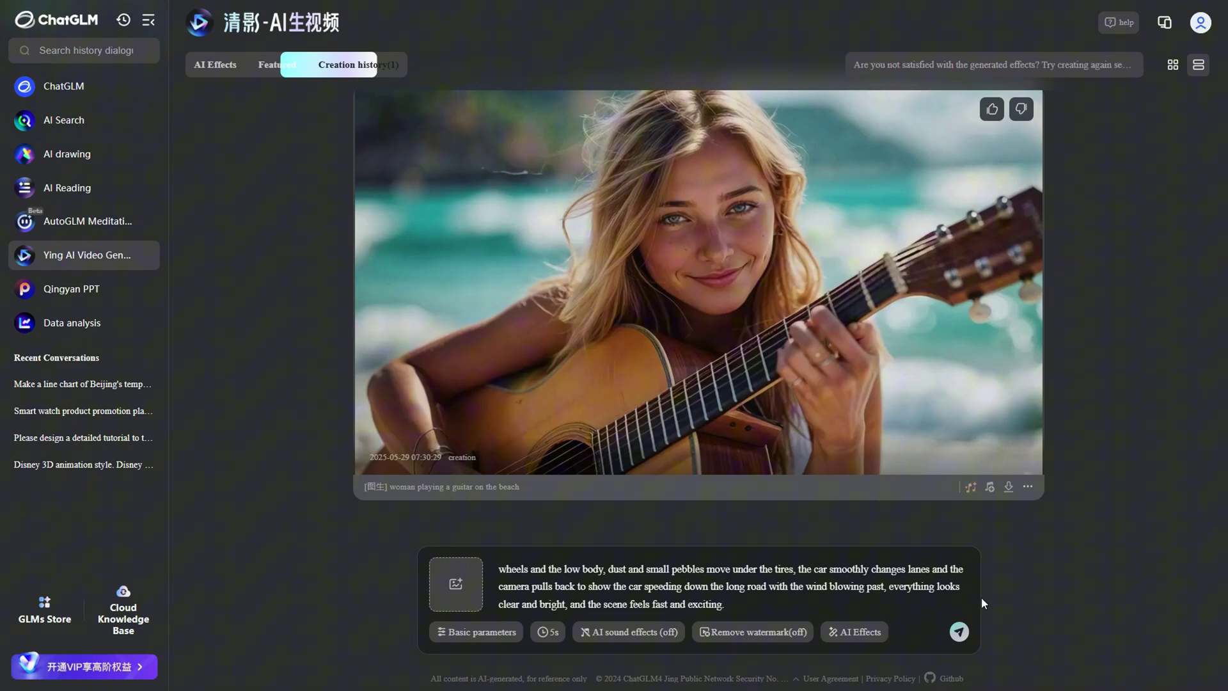
pyautogui.scroll(3, 834, 581)
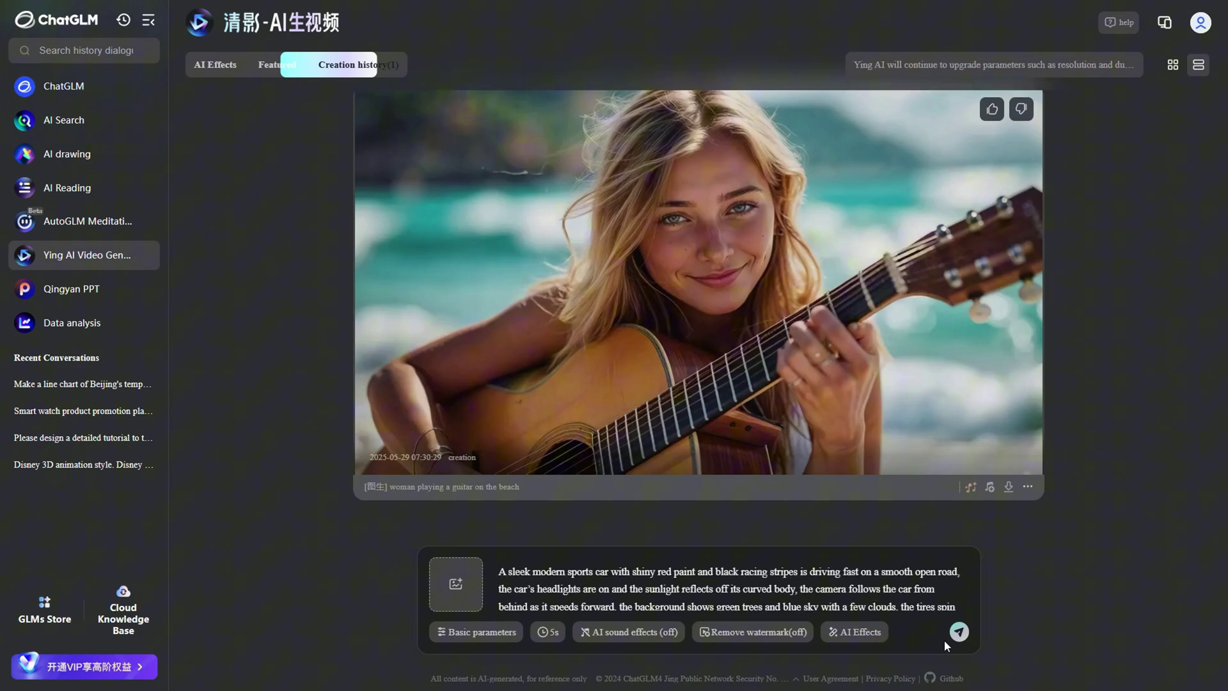
pyautogui.click(959, 631)
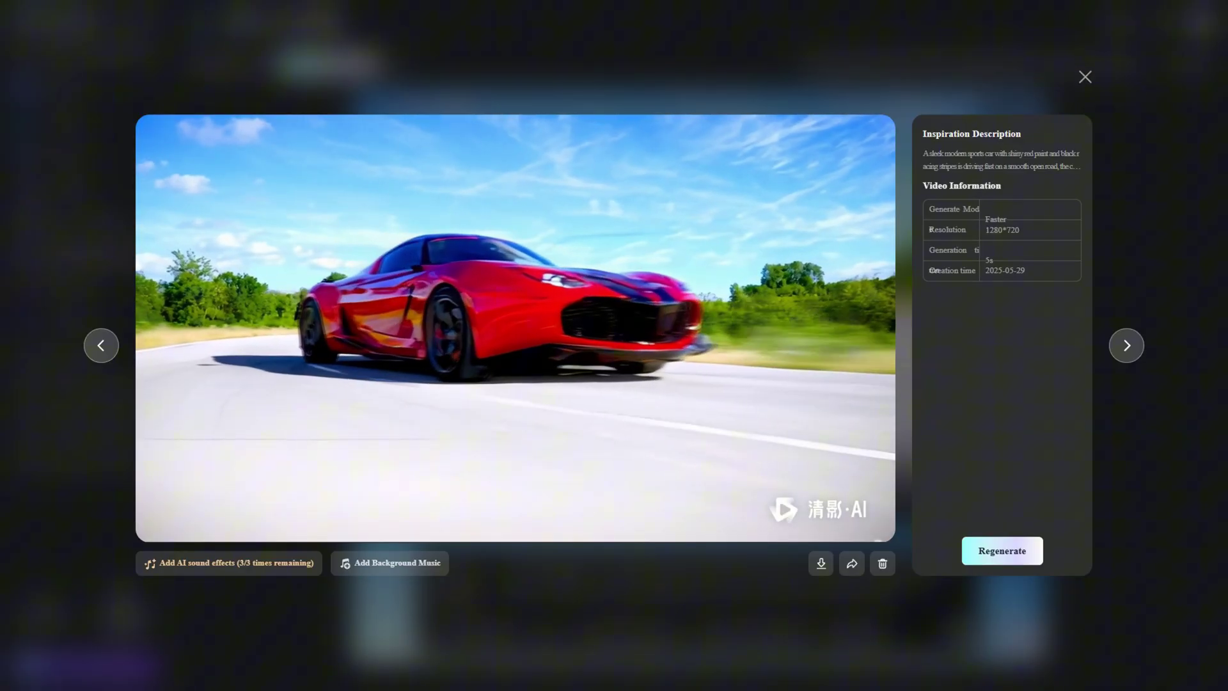
pyautogui.moveTo(515, 326)
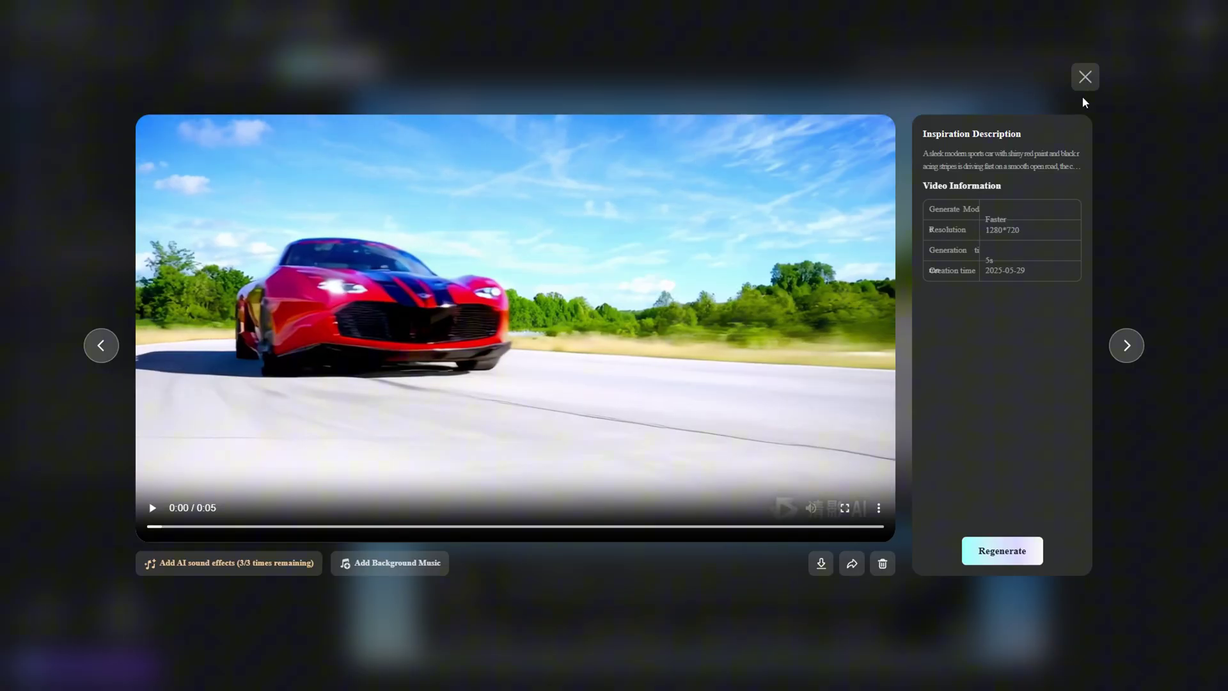
pyautogui.click(1085, 77)
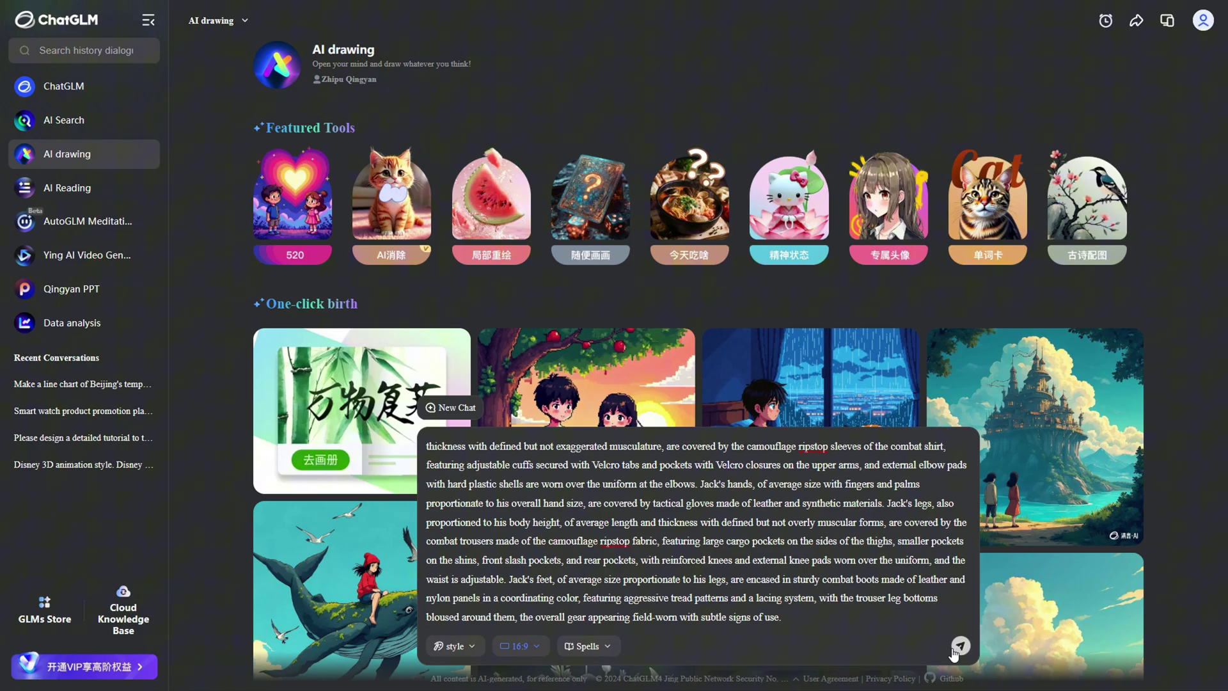
# Submit the Disney 3D soldier prompt in AI drawing and step through the four generated images.
pyautogui.click(955, 650)
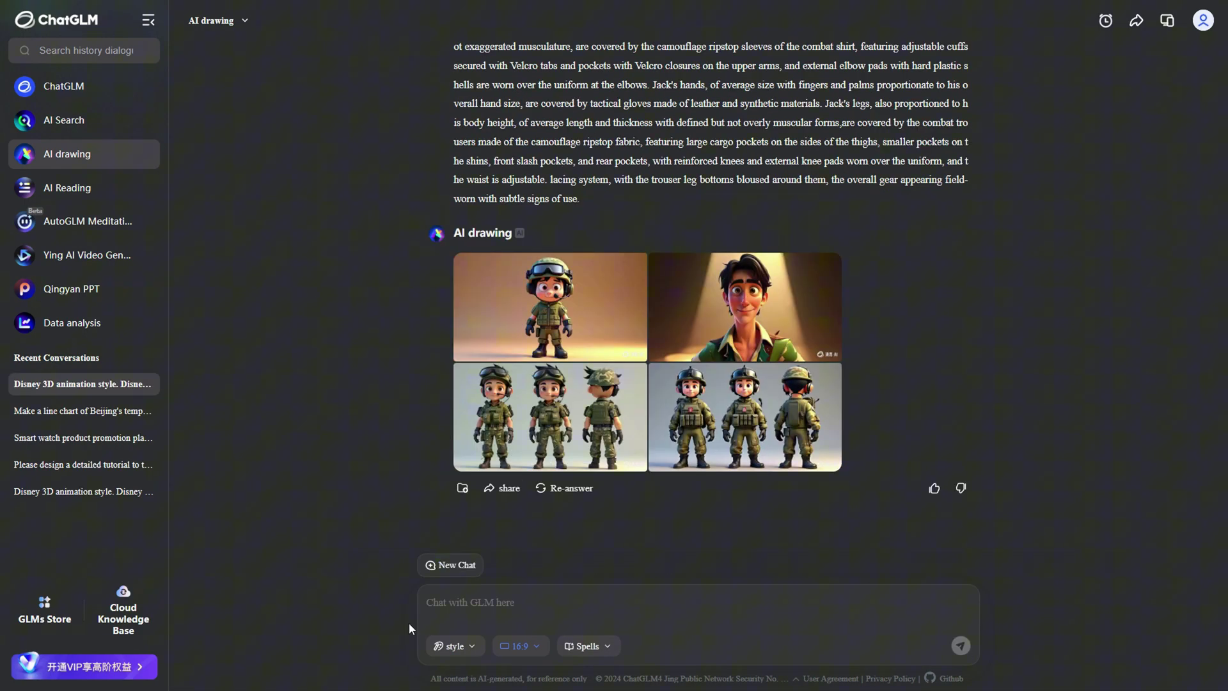
pyautogui.click(595, 300)
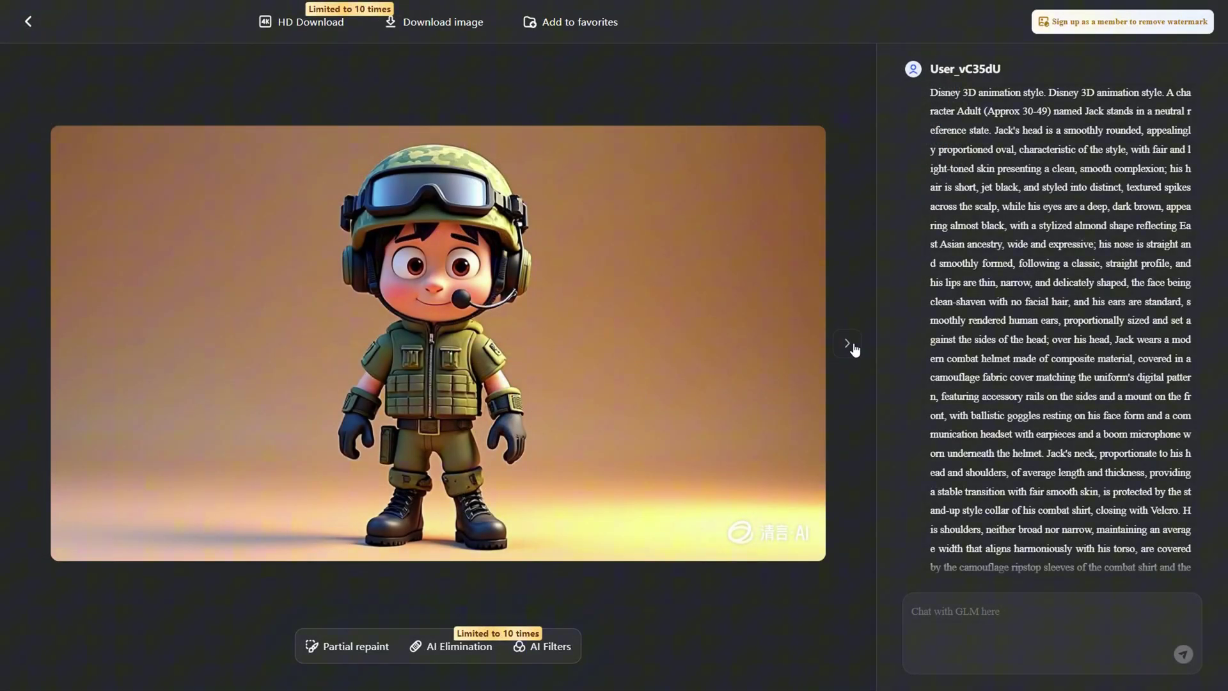
pyautogui.click(848, 346)
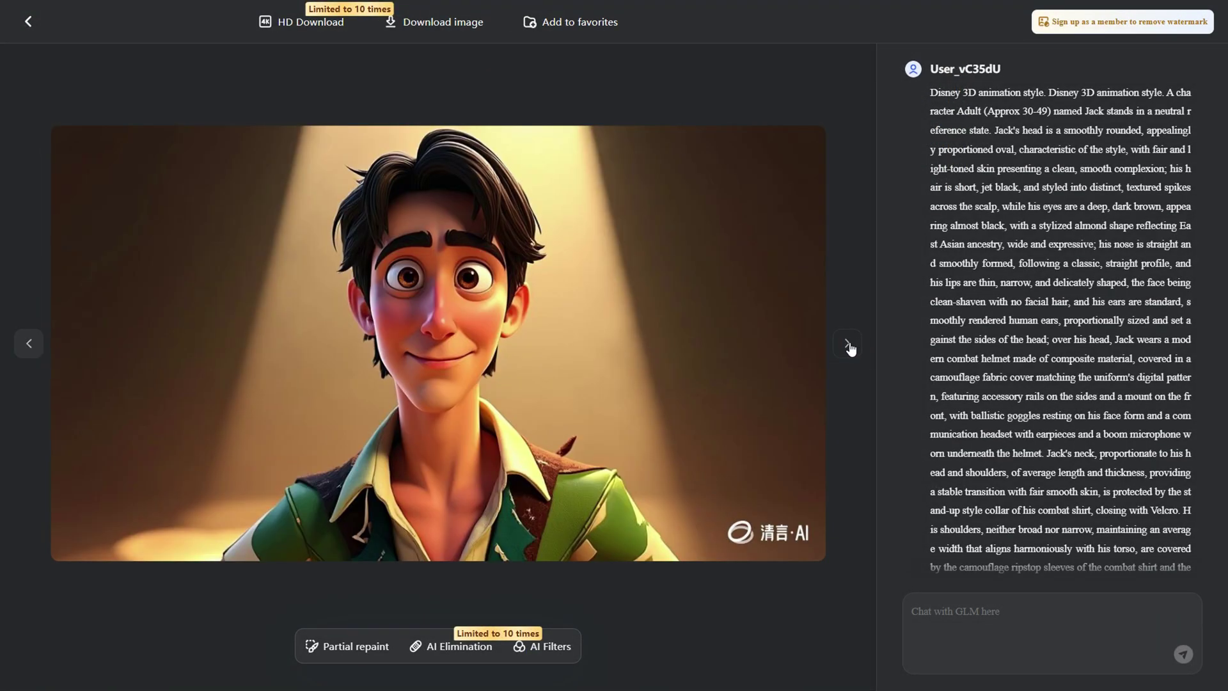
pyautogui.click(849, 346)
pyautogui.click(847, 345)
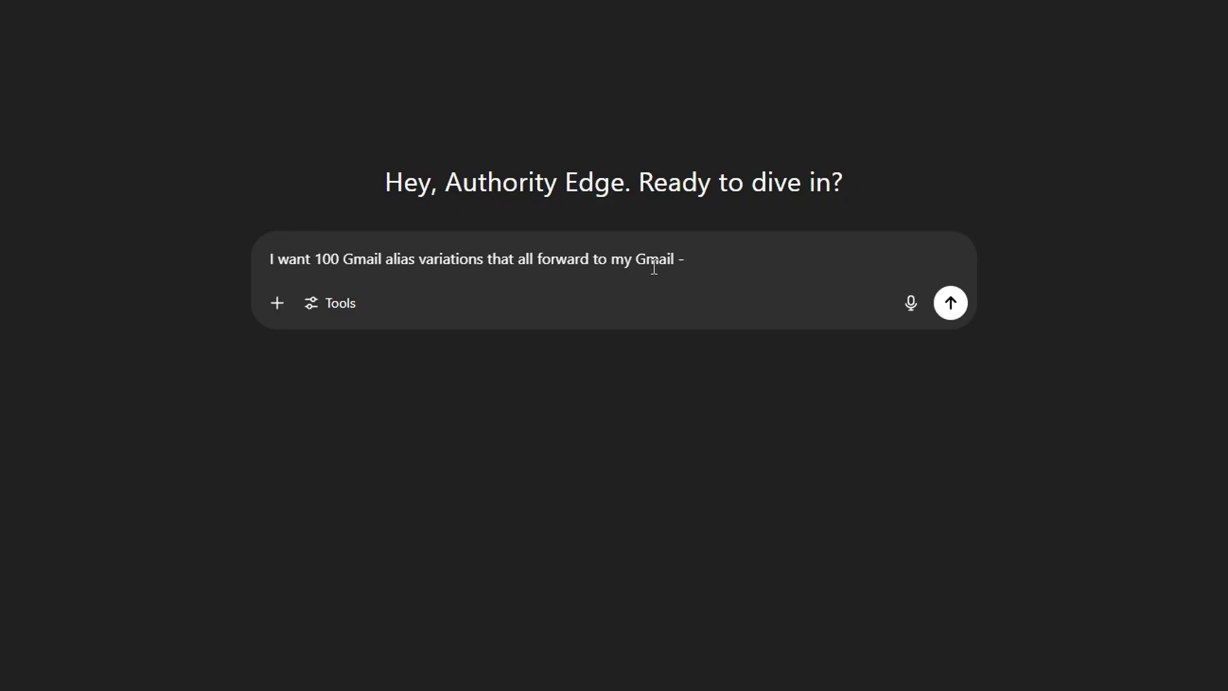
# Send ChatGPT the Gmail address asking for 100 alias variations and select the returned list.
pyautogui.rightClick(698, 252)
pyautogui.click(740, 433)
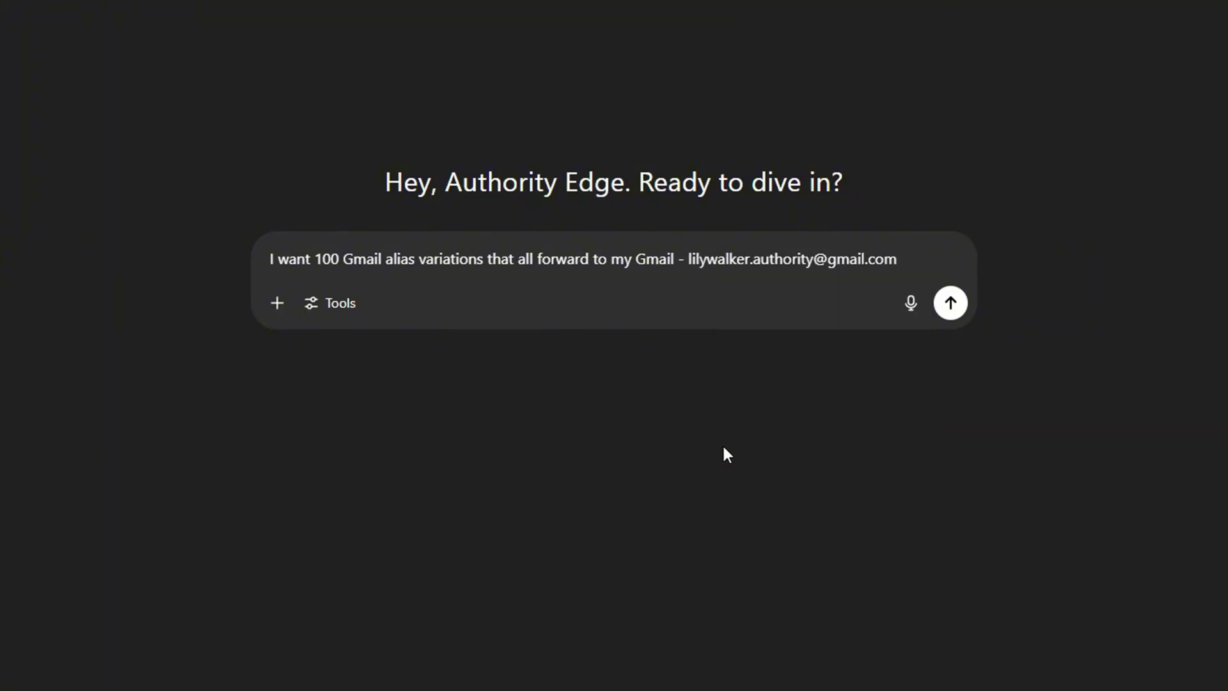
pyautogui.press('Return')
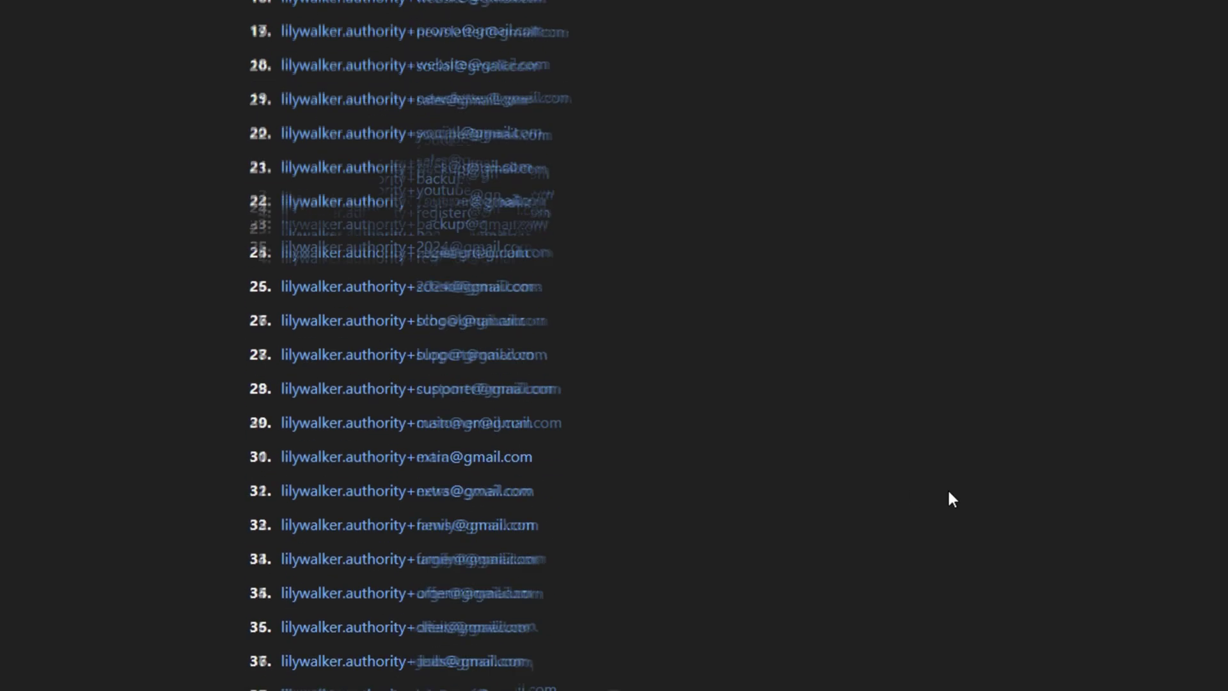
pyautogui.scroll(-15, 949, 496)
pyautogui.keyDown('shift'); pyautogui.click(573, 372); pyautogui.keyUp('shift')
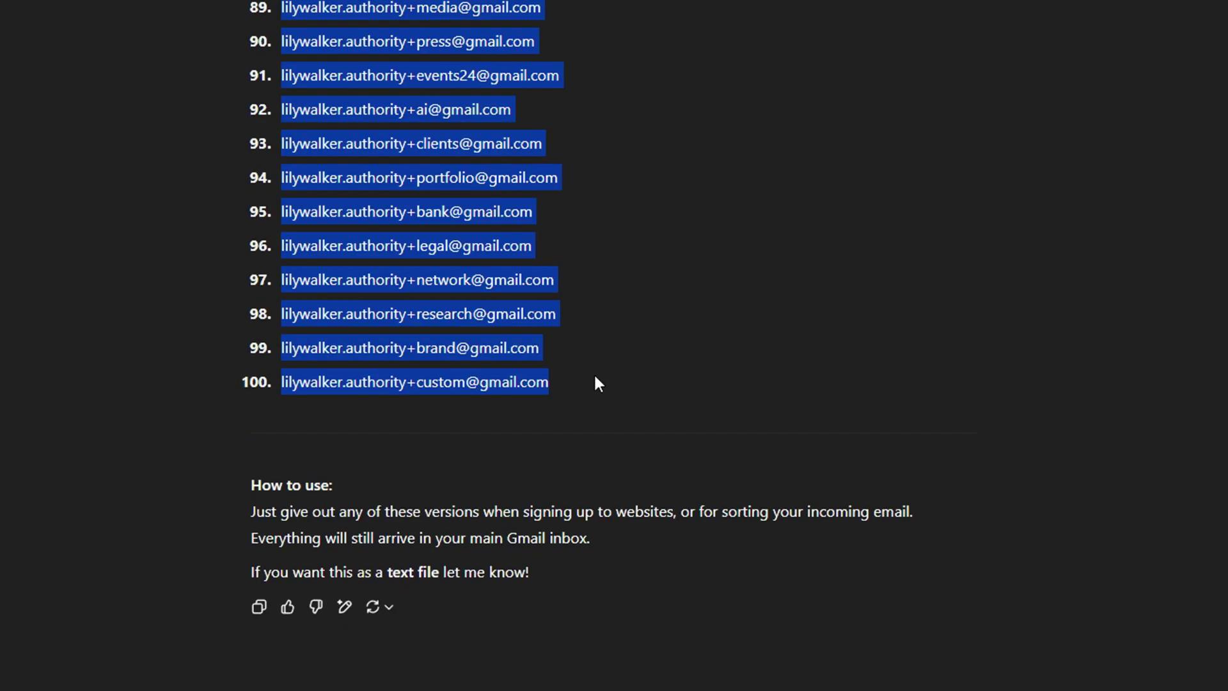
# Paste the aliases into Column 1 of the Email Alises sheet and mark the first one Used.
pyautogui.rightClick(406, 220)
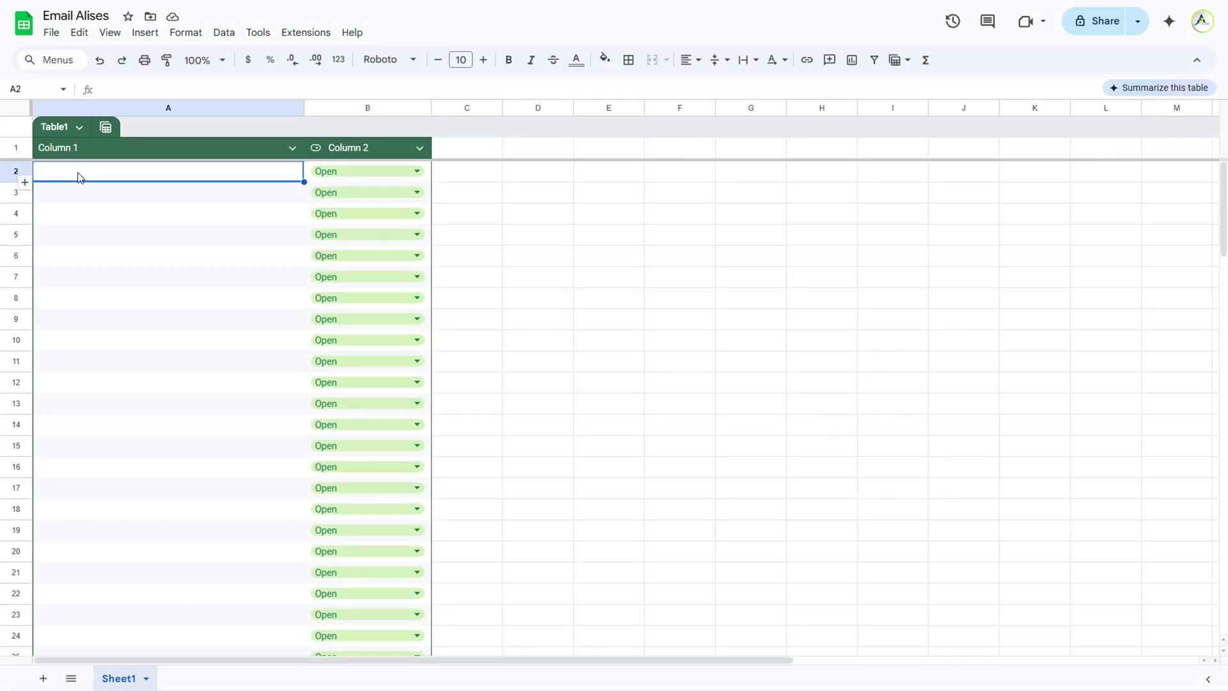
pyautogui.rightClick(79, 174)
pyautogui.click(144, 225)
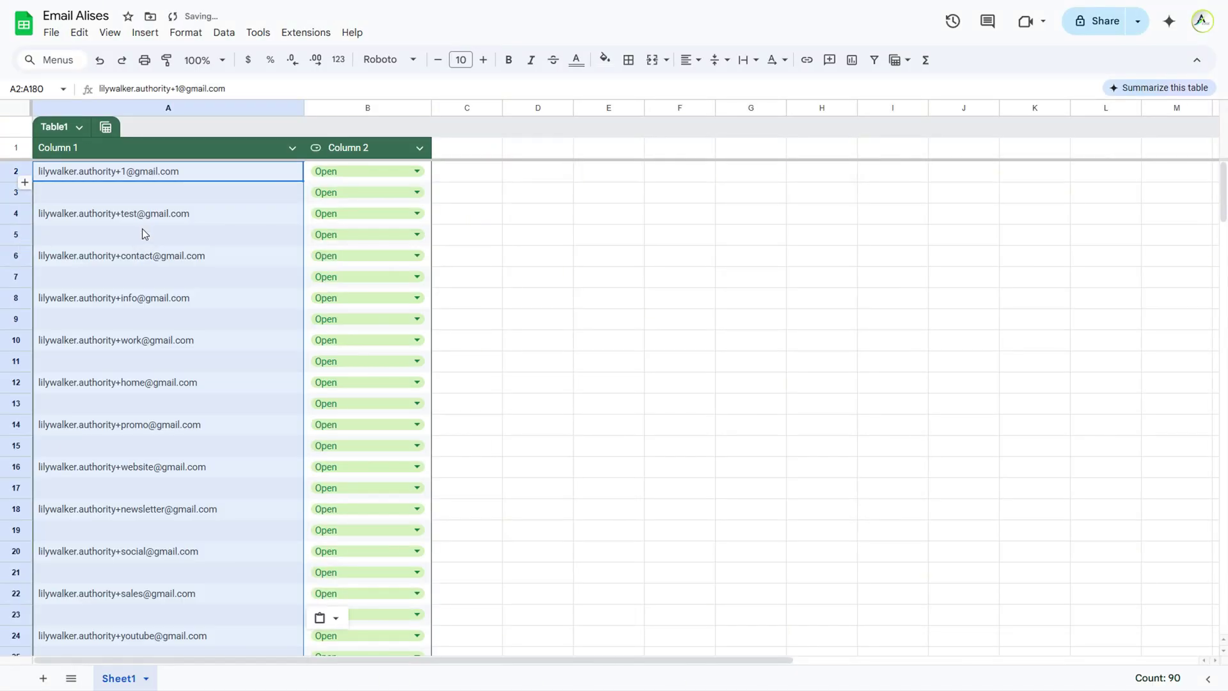
pyautogui.click(336, 174)
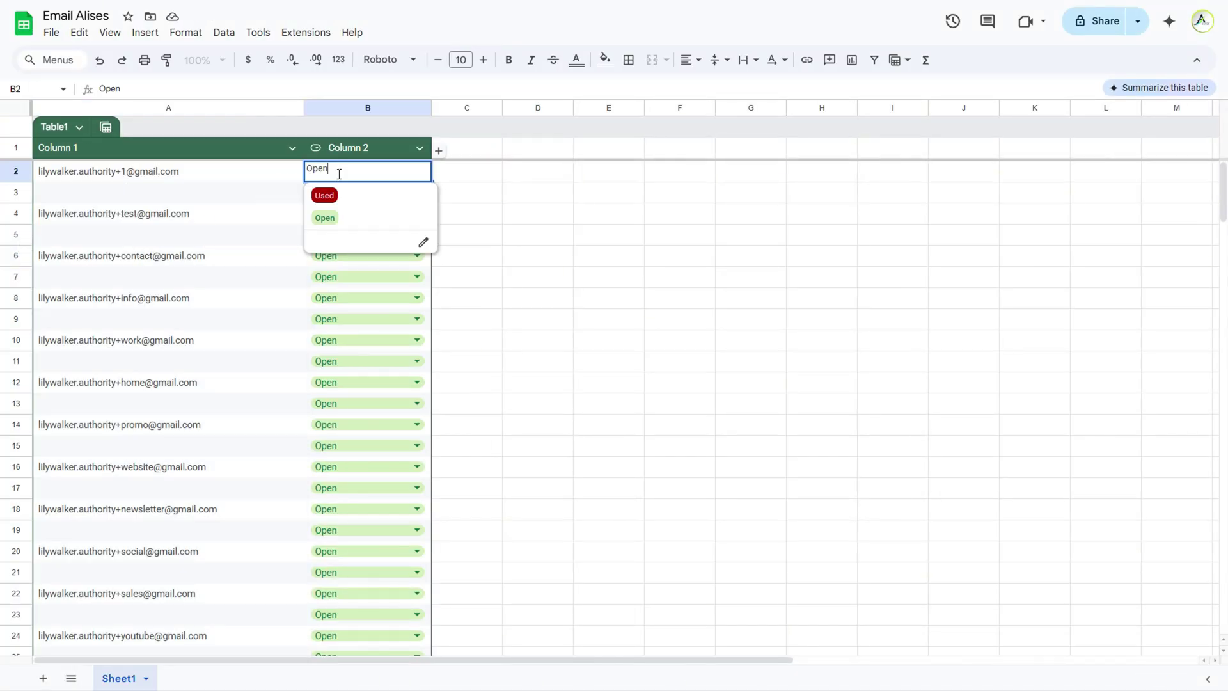
pyautogui.click(325, 196)
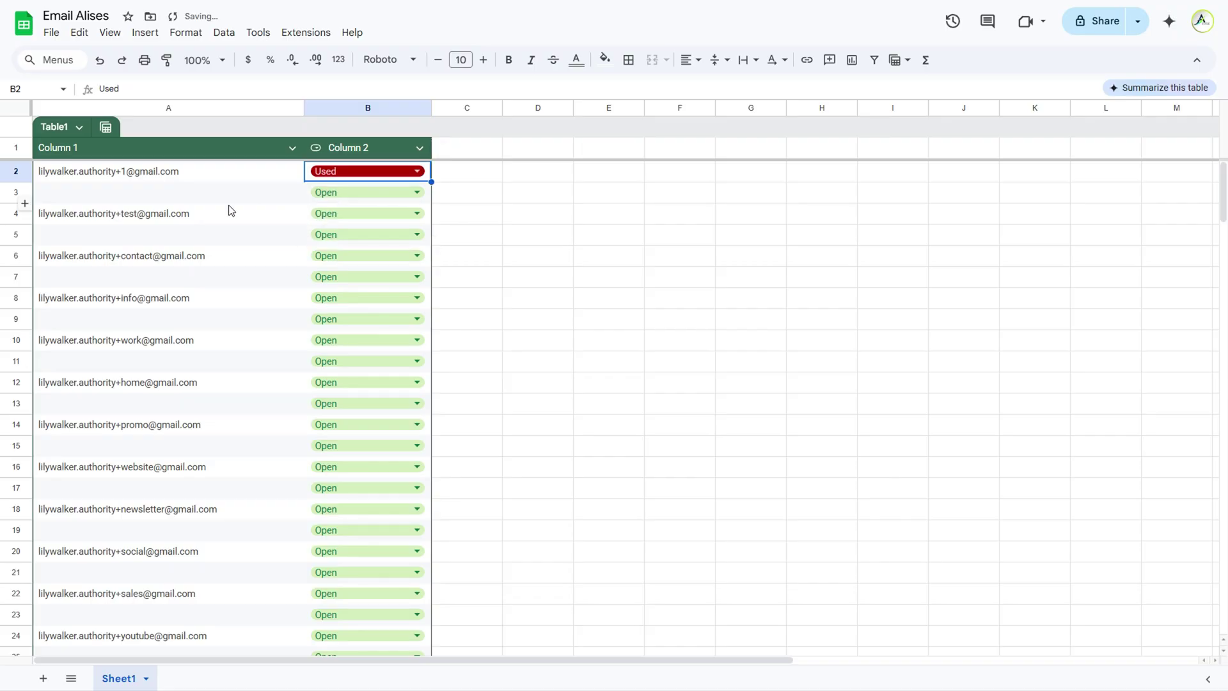
# Copy the full first alias address from its cell.
pyautogui.click(192, 173)
pyautogui.tripleClick(154, 88)
pyautogui.rightClick(149, 88)
pyautogui.click(193, 151)
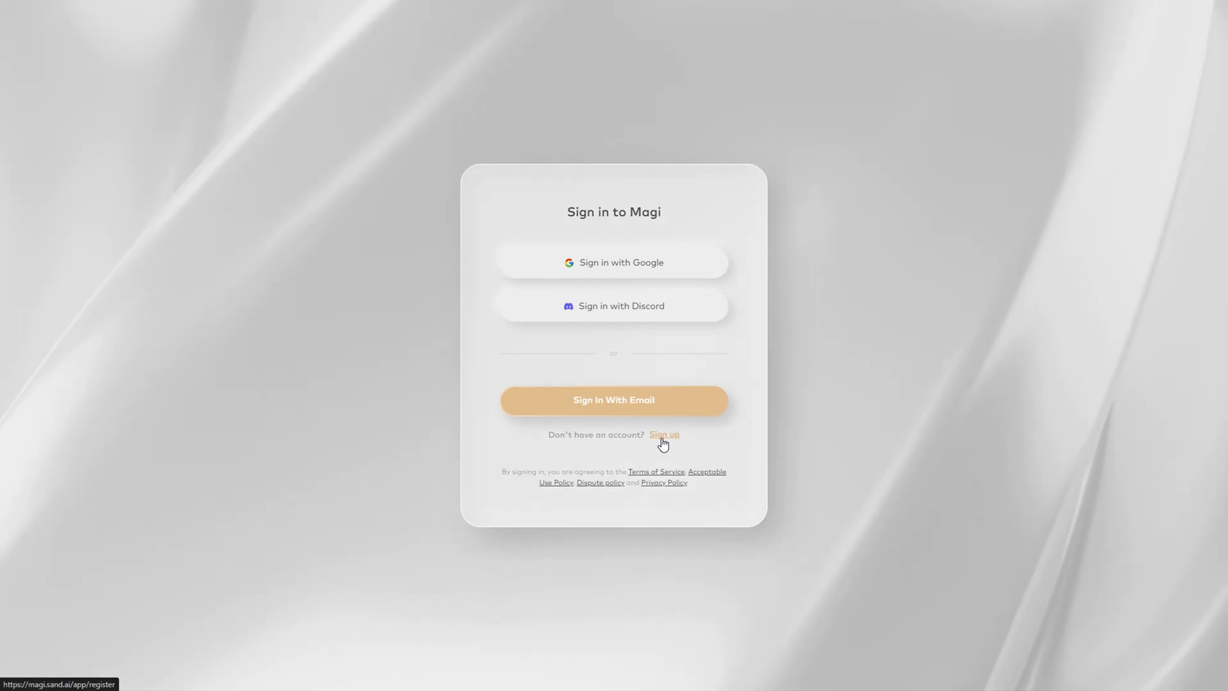
# Fill Magi's sign-up form with a display name, the first alias as email, and a password.
pyautogui.click(662, 439)
pyautogui.click(531, 252)
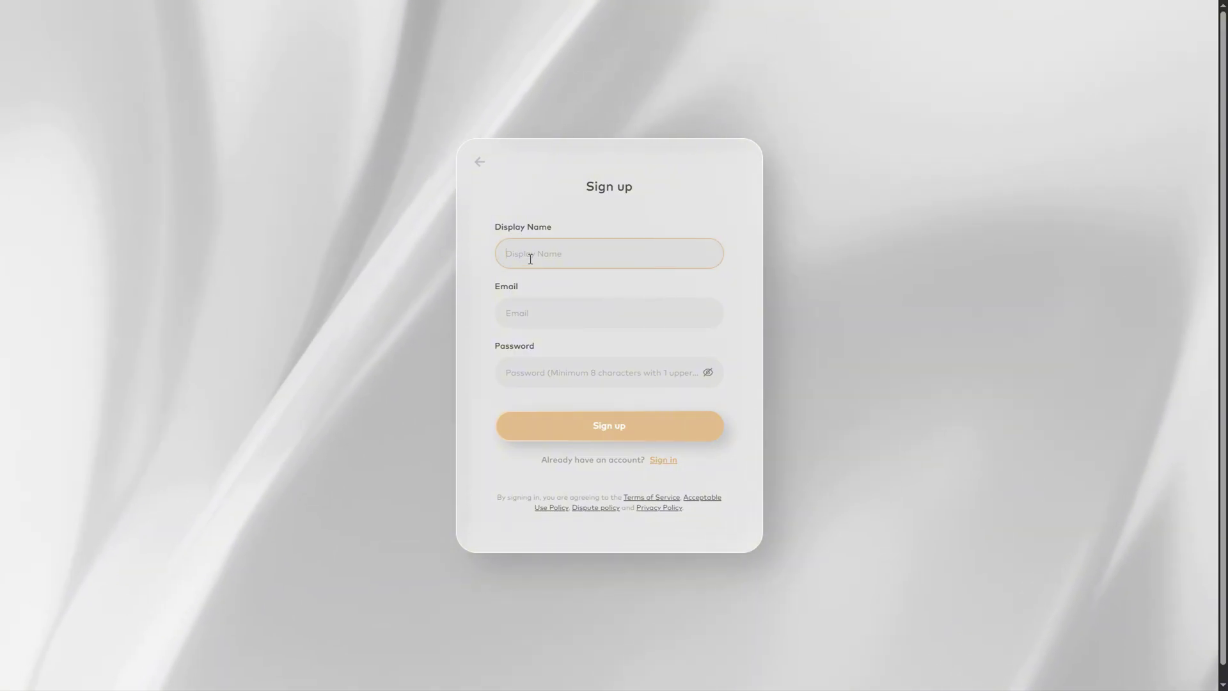
pyautogui.write('Lily')
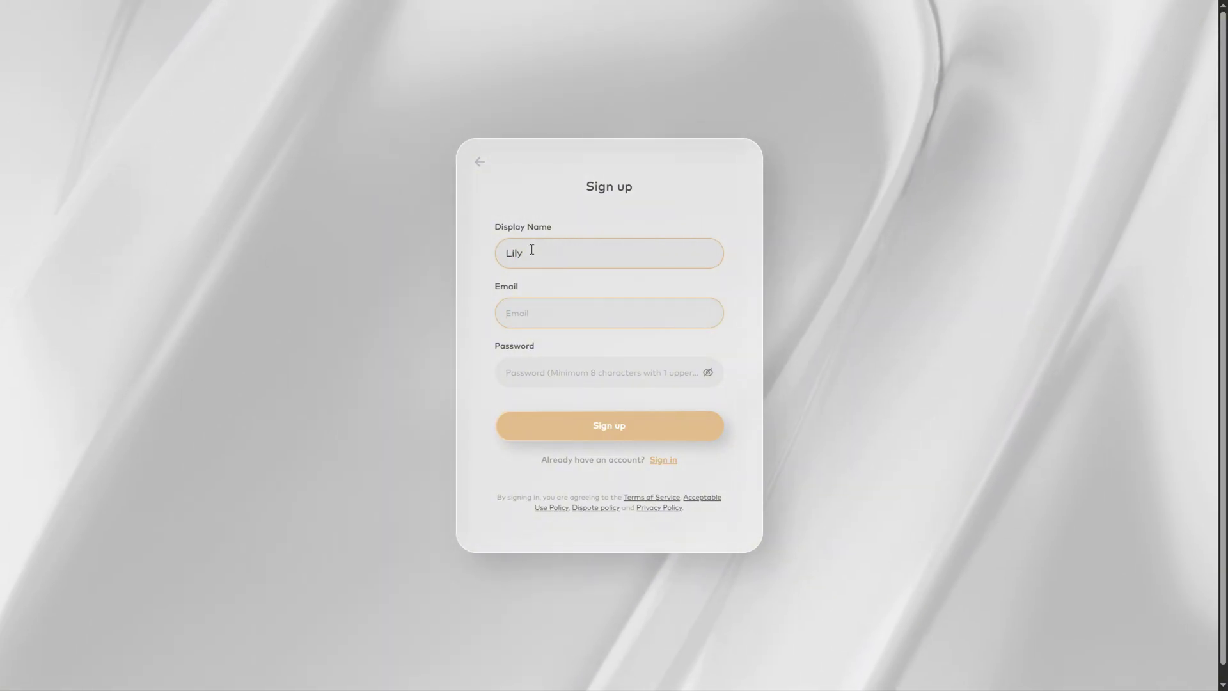
pyautogui.click(570, 314)
pyautogui.rightClick(570, 320)
pyautogui.click(600, 446)
pyautogui.click(569, 370)
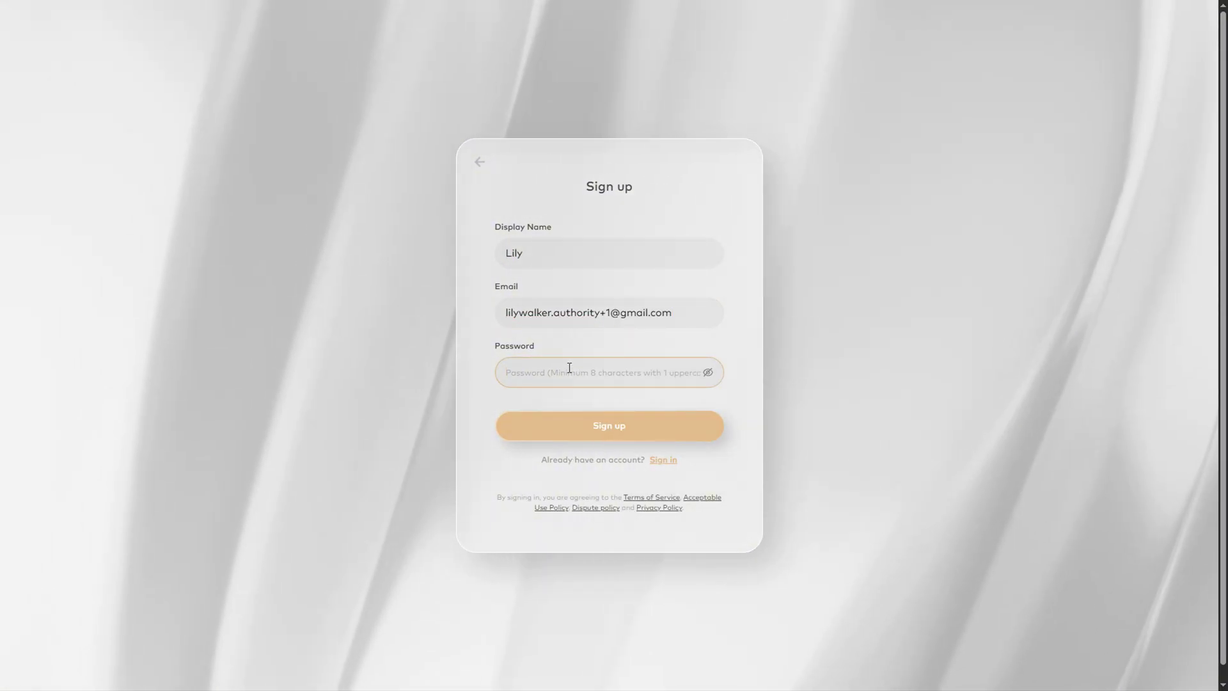
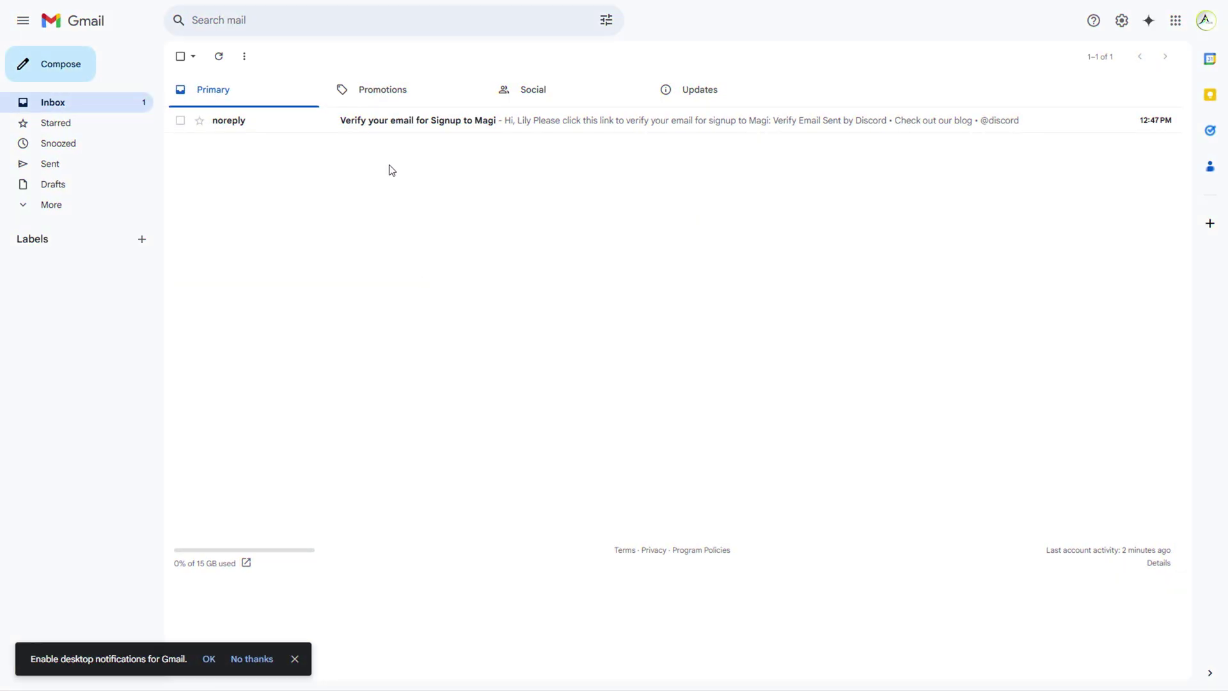
# Verify the Magi sign-up from the Gmail message, landing on the empty Projects page with 500 credits.
pyautogui.click(396, 121)
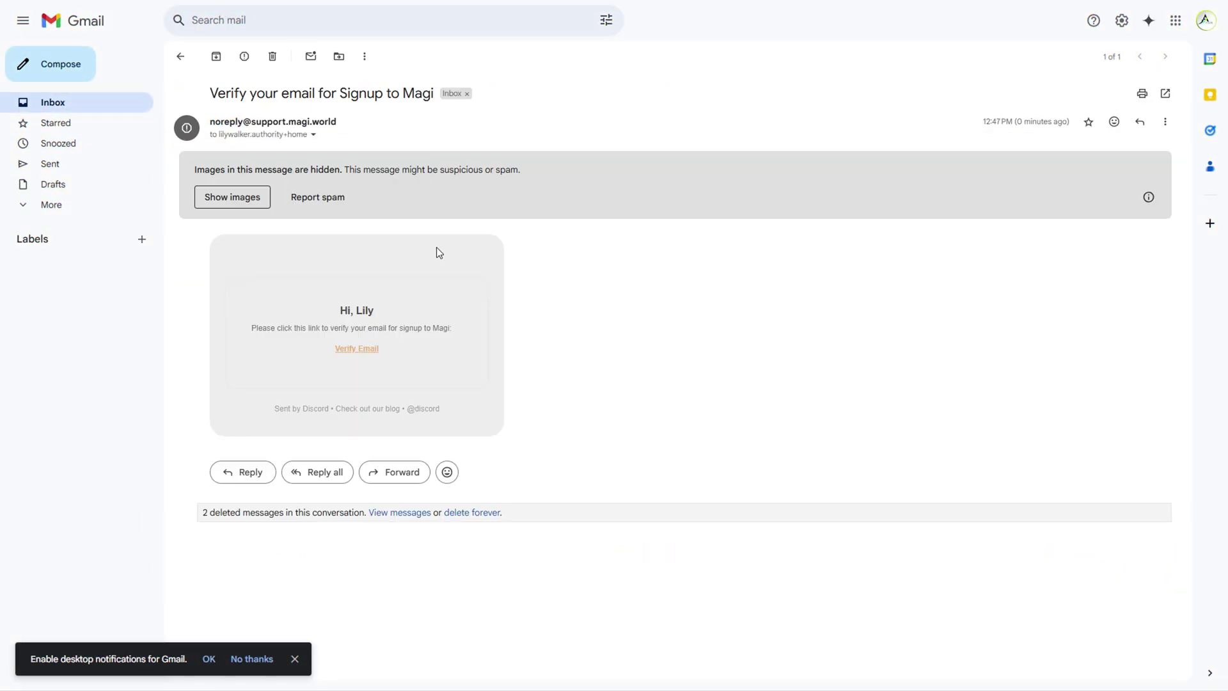
pyautogui.click(362, 344)
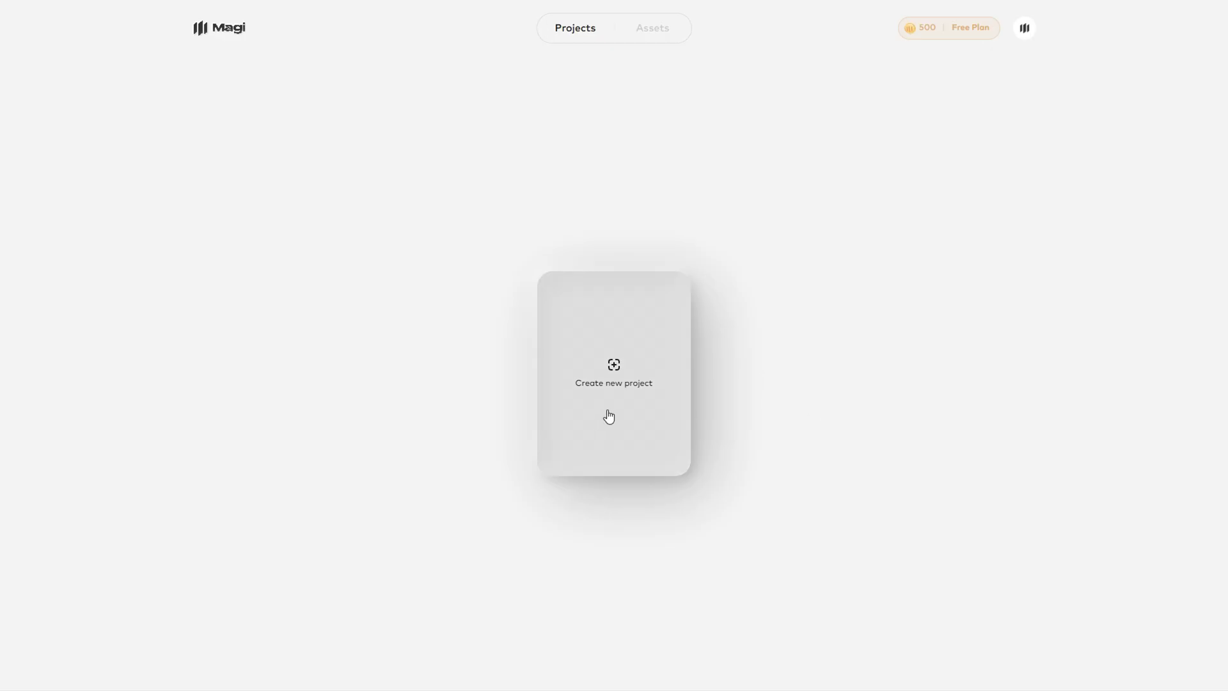
# Create a new Magi project, line up the king images on the canvas and start the top king image-to-video.
pyautogui.click(608, 416)
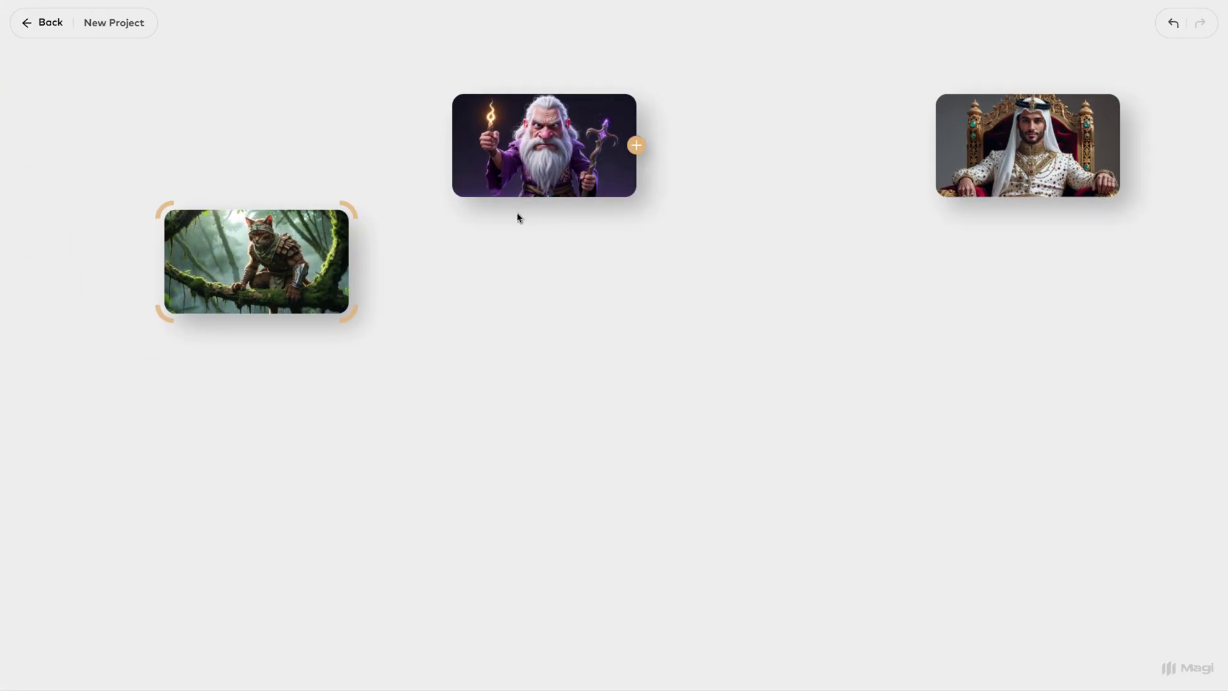
pyautogui.moveTo(535, 183); pyautogui.dragTo(367, 334)
pyautogui.moveTo(817, 182); pyautogui.dragTo(360, 160)
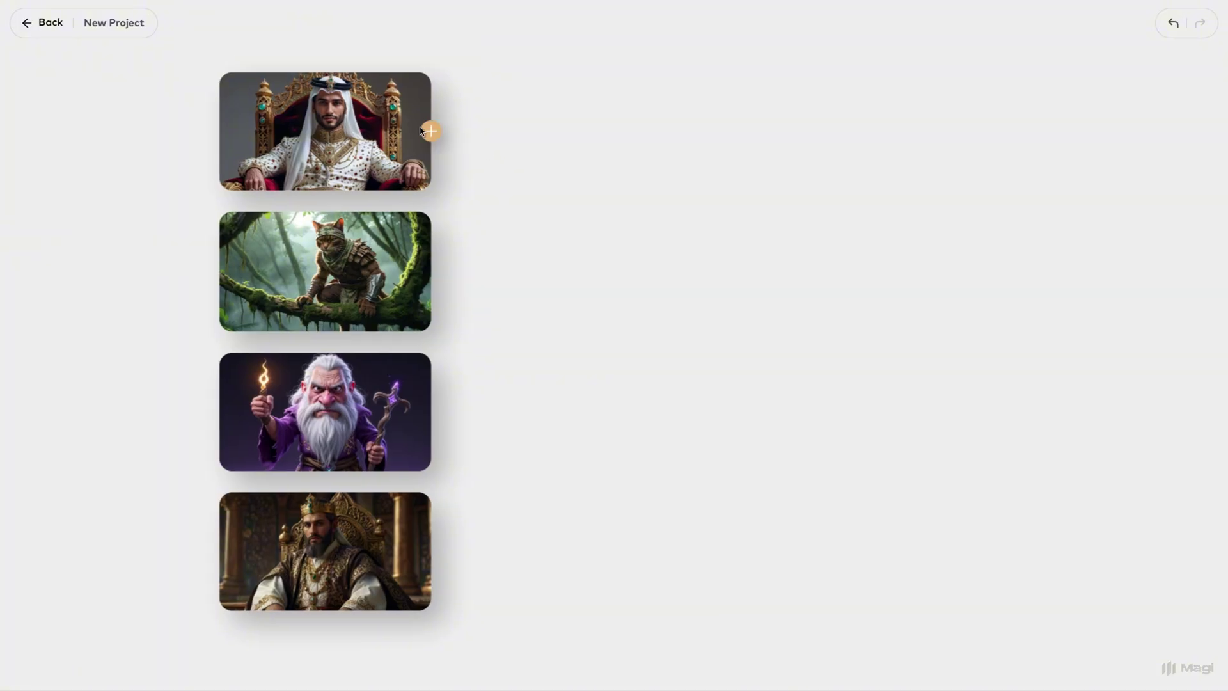
pyautogui.click(432, 132)
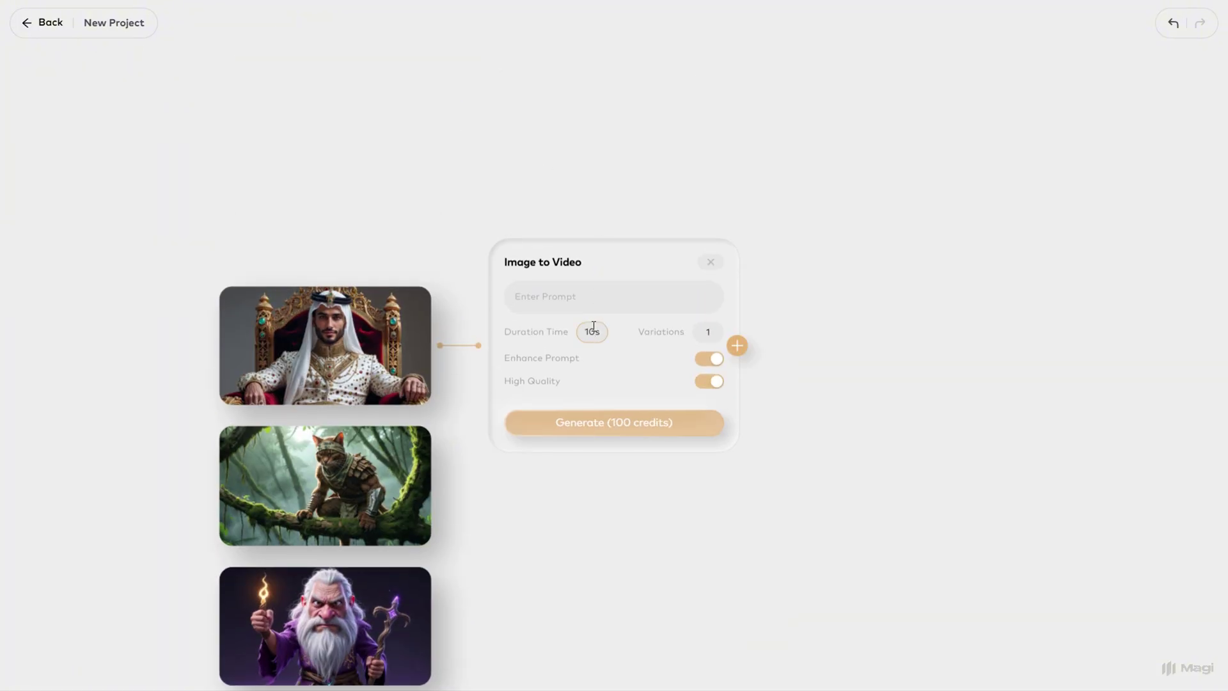
pyautogui.click(676, 427)
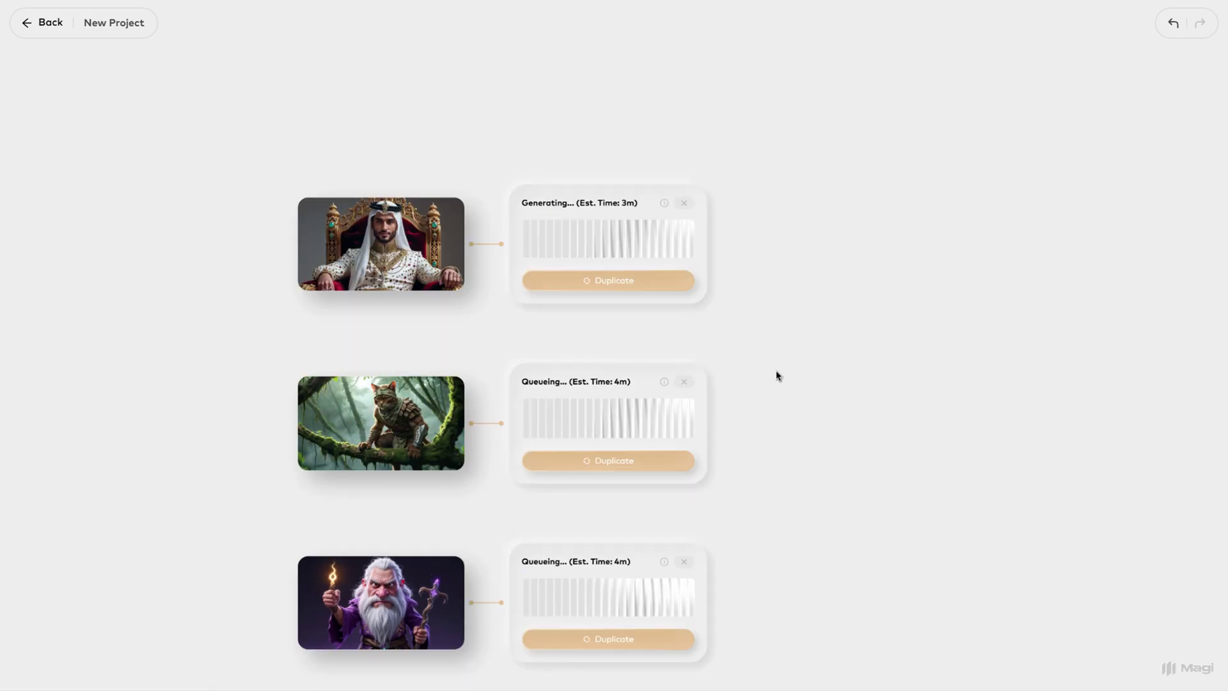
pyautogui.scroll(-5, 652, 282)
pyautogui.scroll(2, 800, 302)
pyautogui.scroll(1, 800, 303)
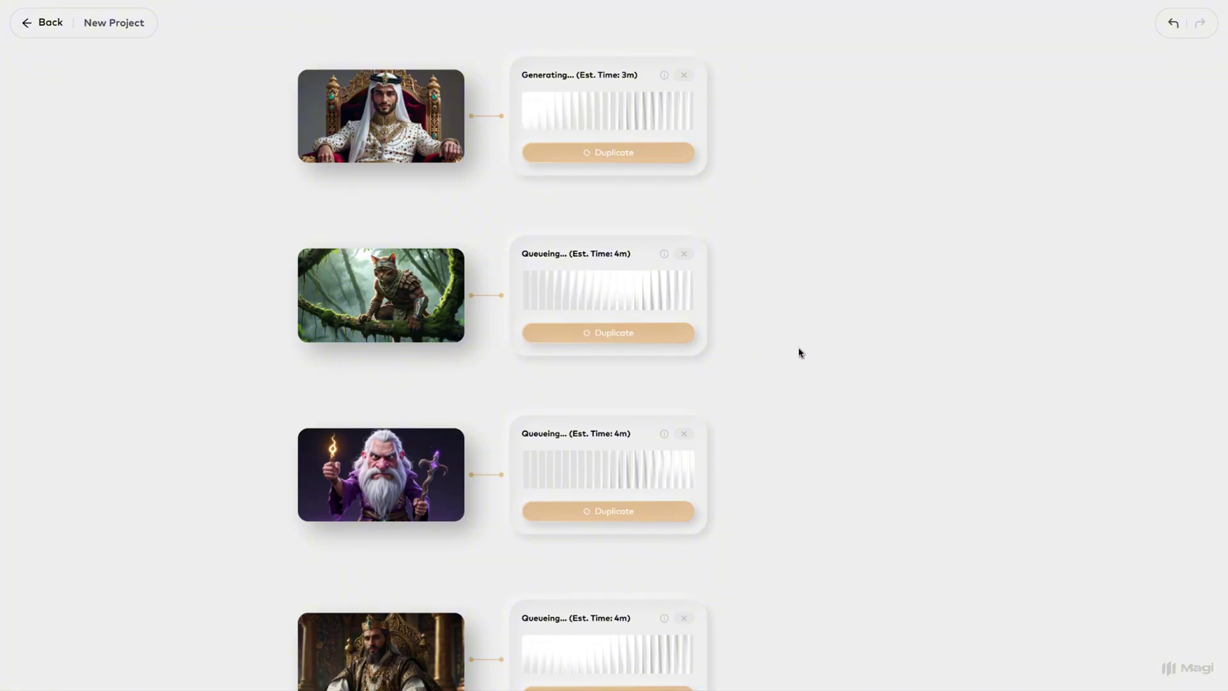
pyautogui.scroll(-1, 802, 351)
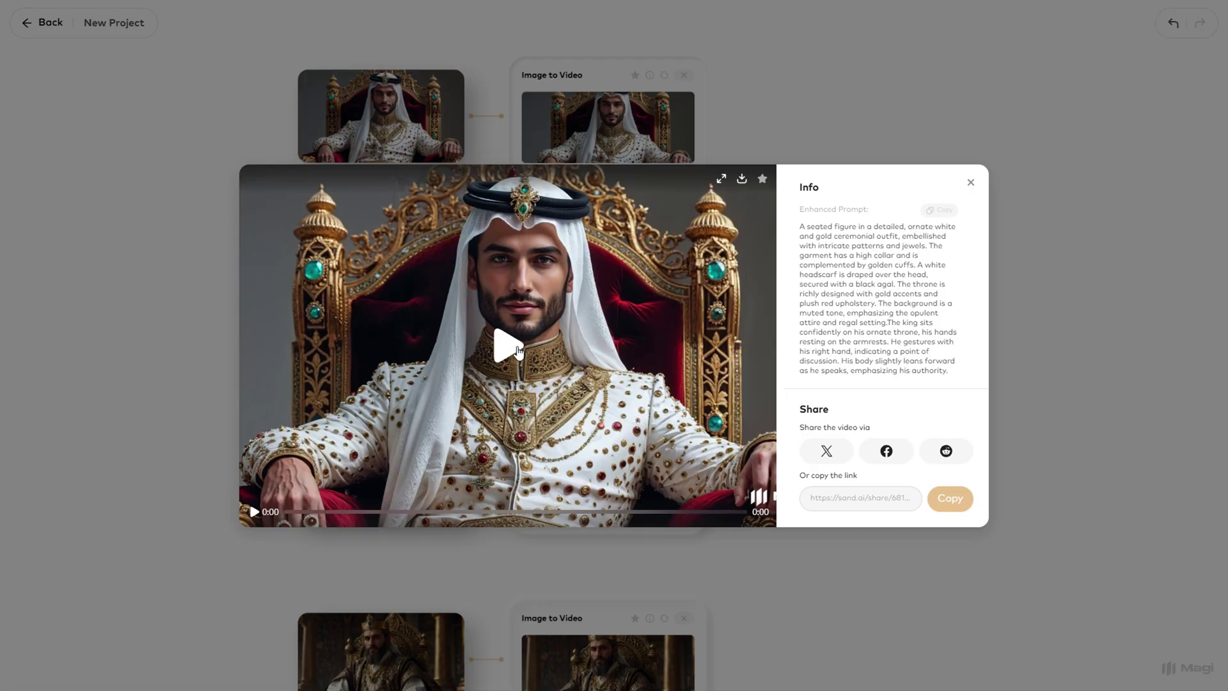
# Play the throne-king and crowned-king videos in the viewer, then return to the project canvas.
pyautogui.click(517, 351)
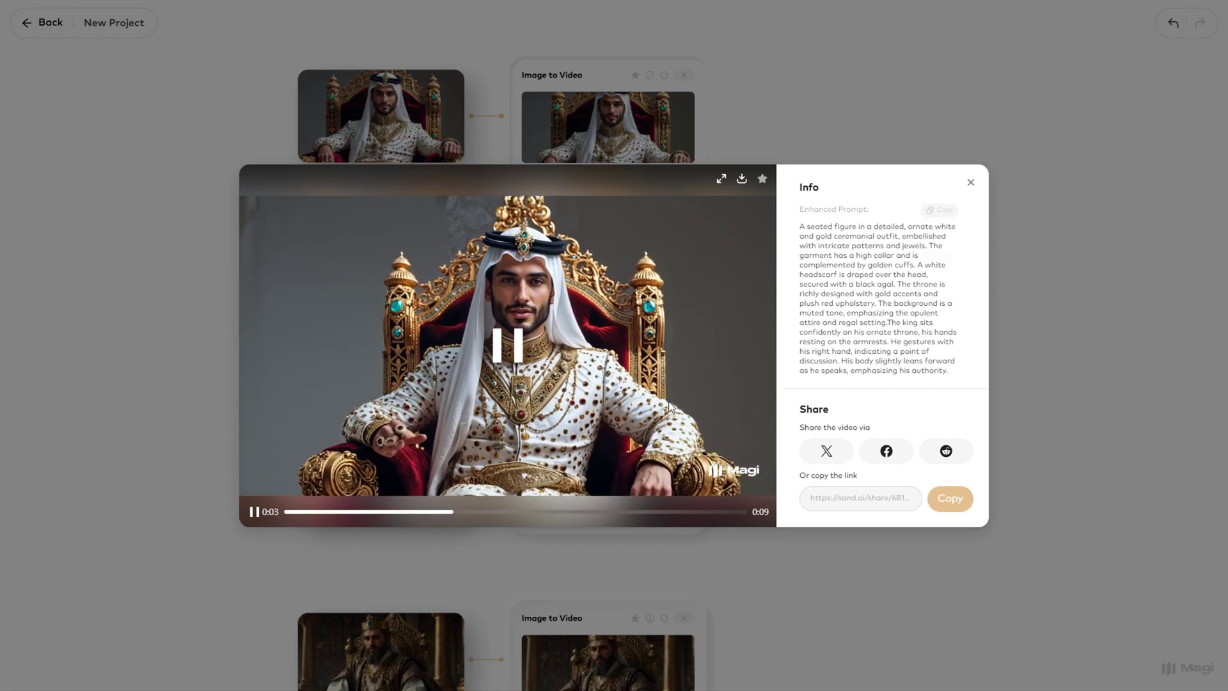
pyautogui.scroll(-1, 690, 393)
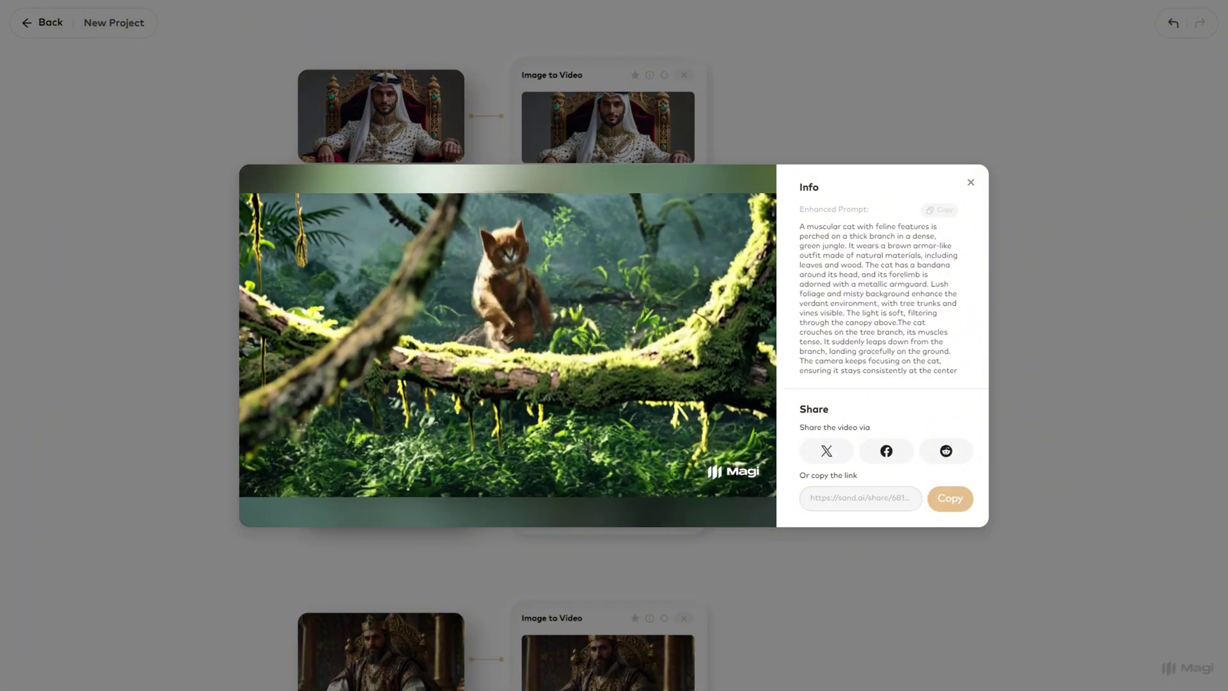
pyautogui.scroll(-1, 1052, 401)
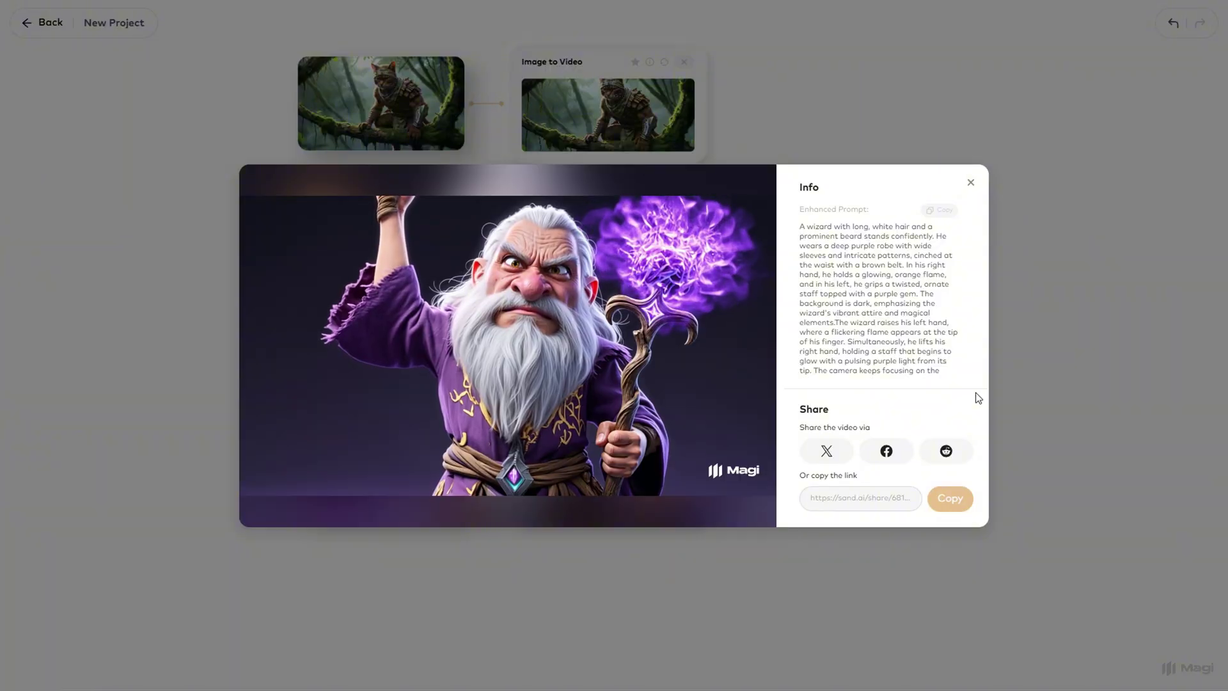
pyautogui.scroll(-1, 977, 397)
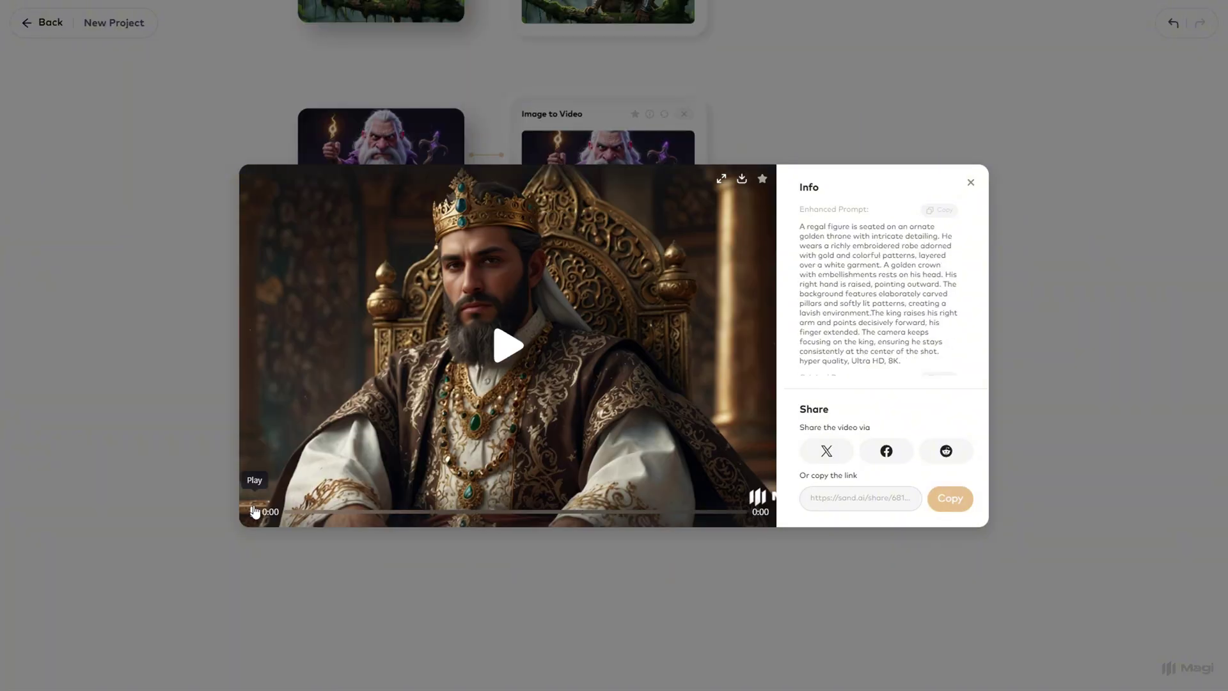
pyautogui.click(254, 511)
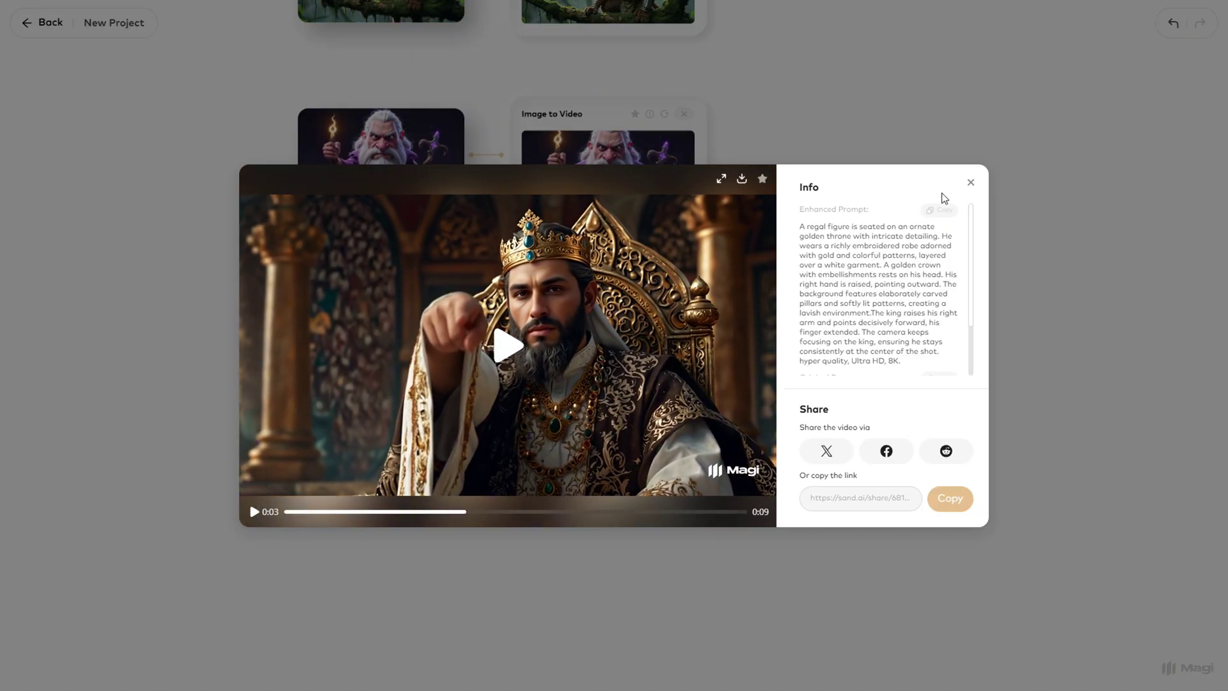
pyautogui.click(971, 184)
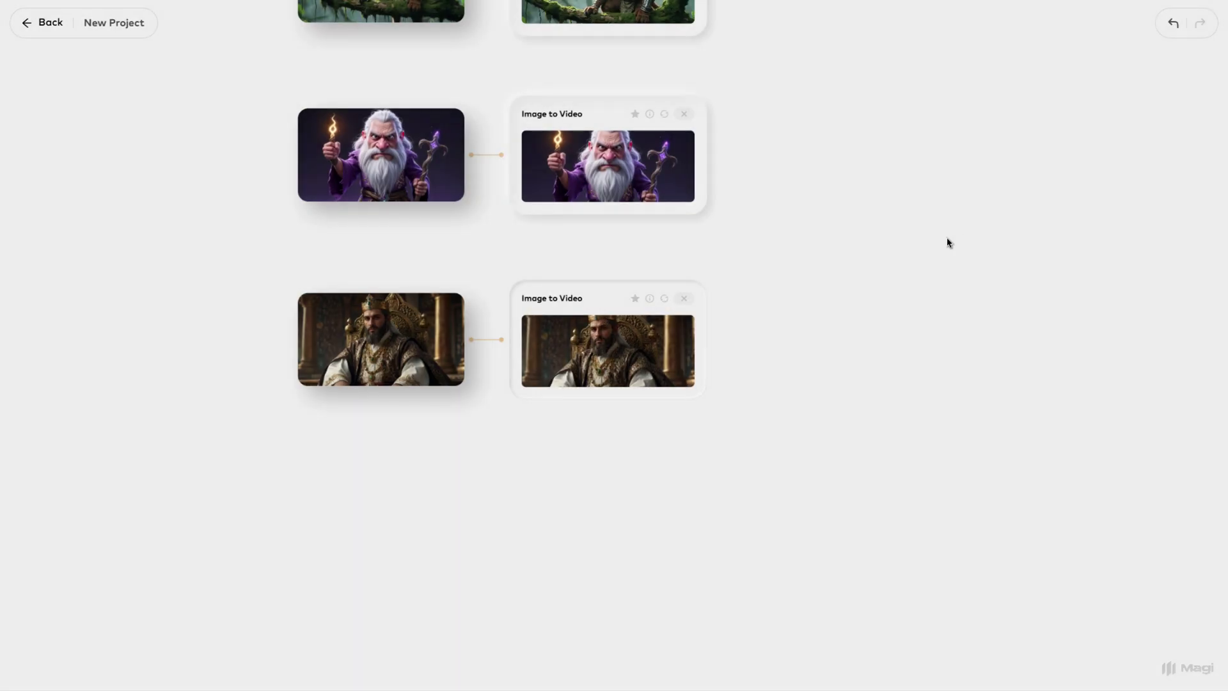
# Fit all four video rows into view on the Magi canvas.
pyautogui.click(723, 666)
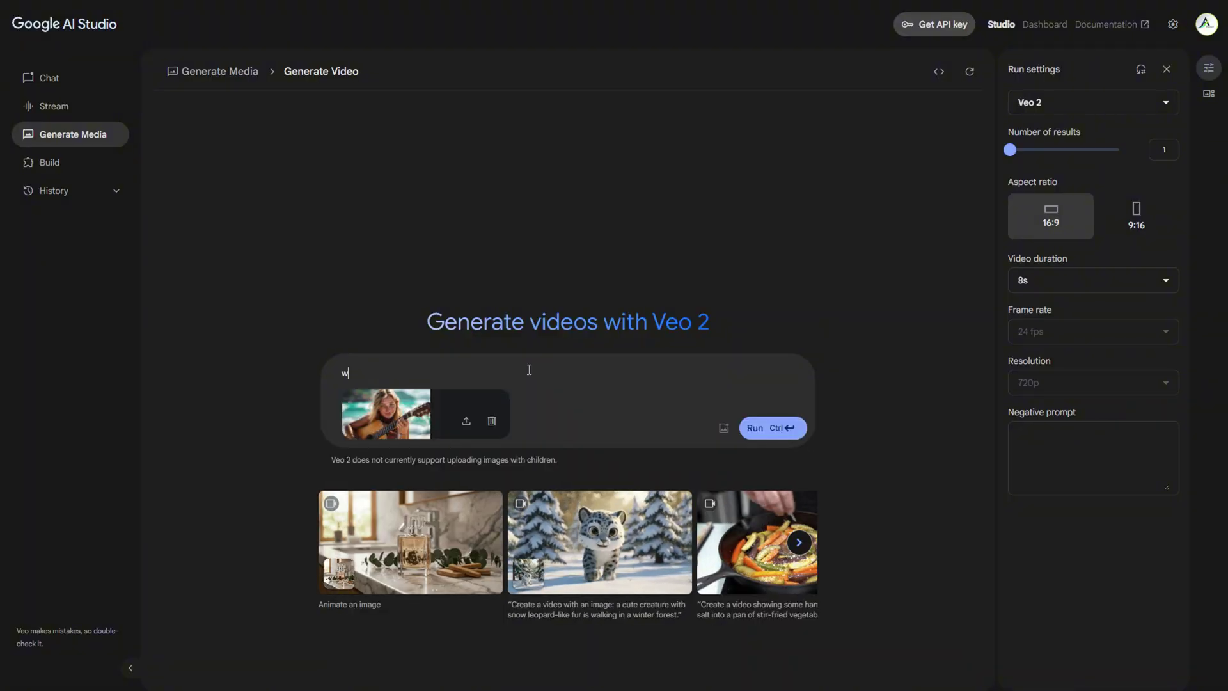
pyautogui.write('woman plaing guitar on the beach')
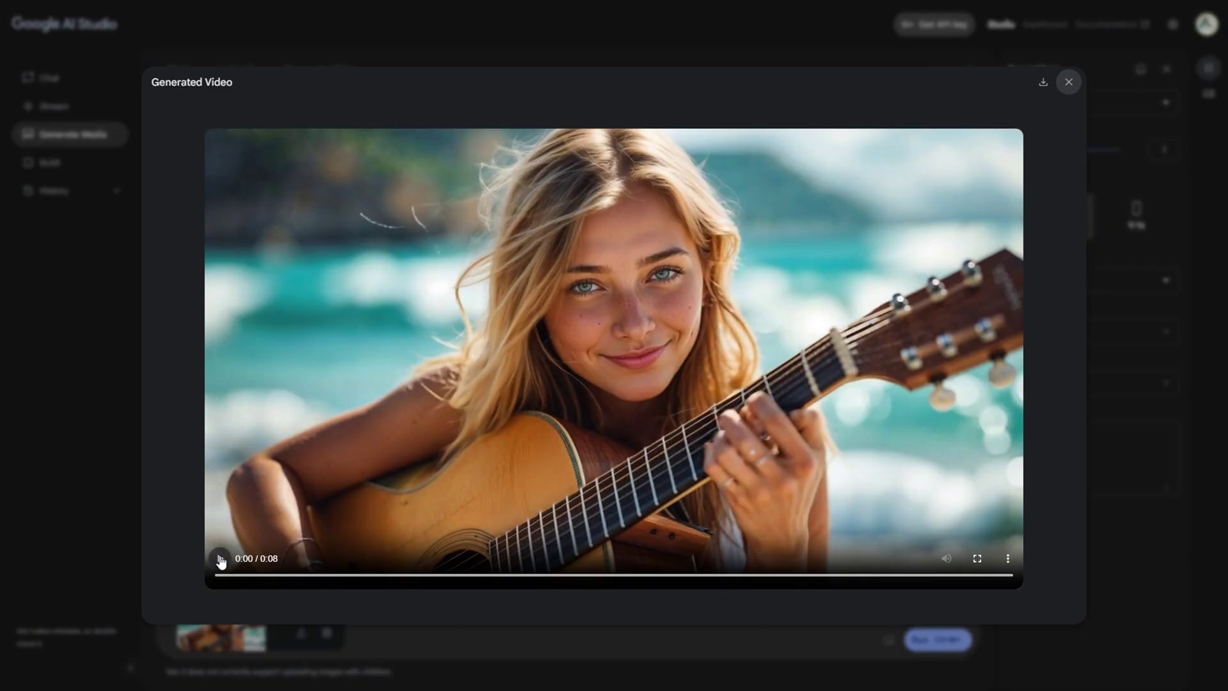
# Watch the generated guitar-woman video and download it from the large view.
pyautogui.click(220, 560)
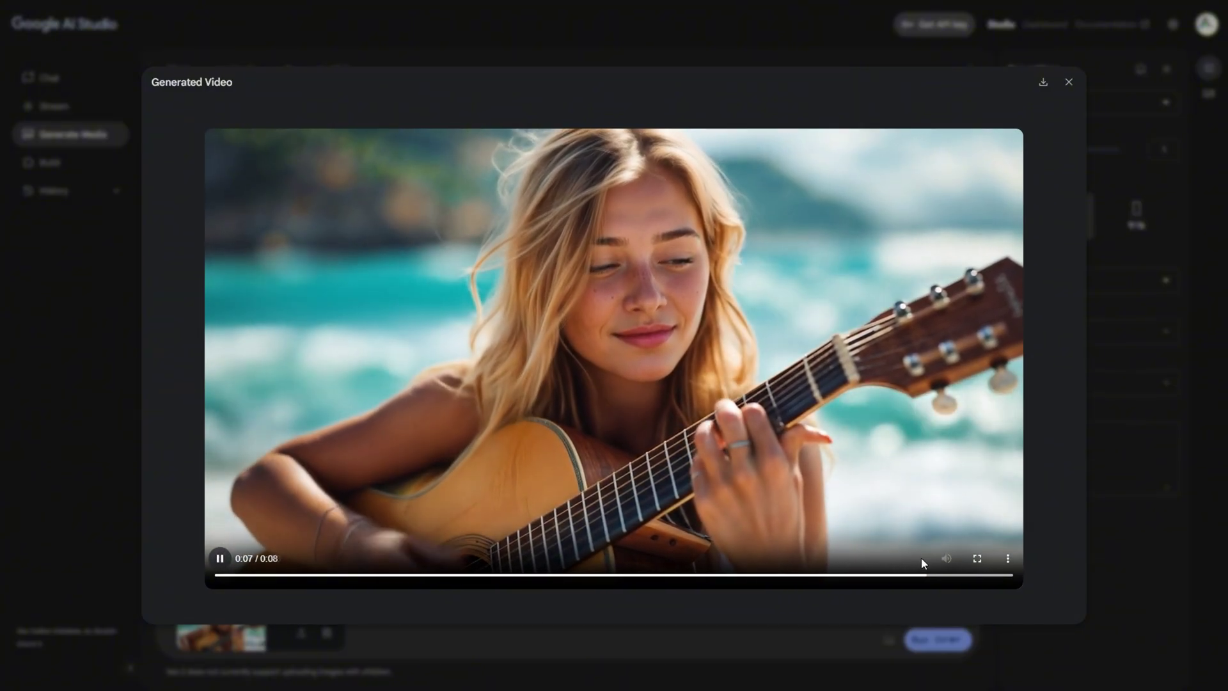
pyautogui.click(1008, 560)
pyautogui.click(956, 497)
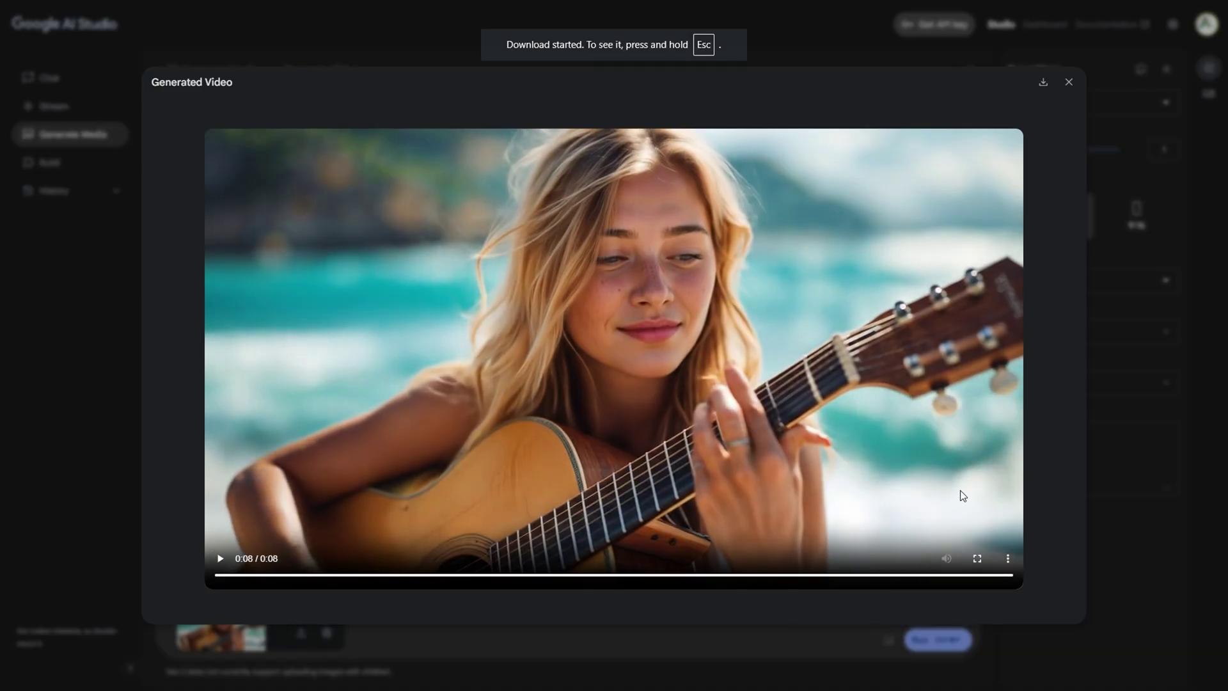
pyautogui.click(1141, 476)
# Paste the red sports-car description into the Veo 2 prompt box.
pyautogui.rightClick(221, 641)
pyautogui.click(277, 517)
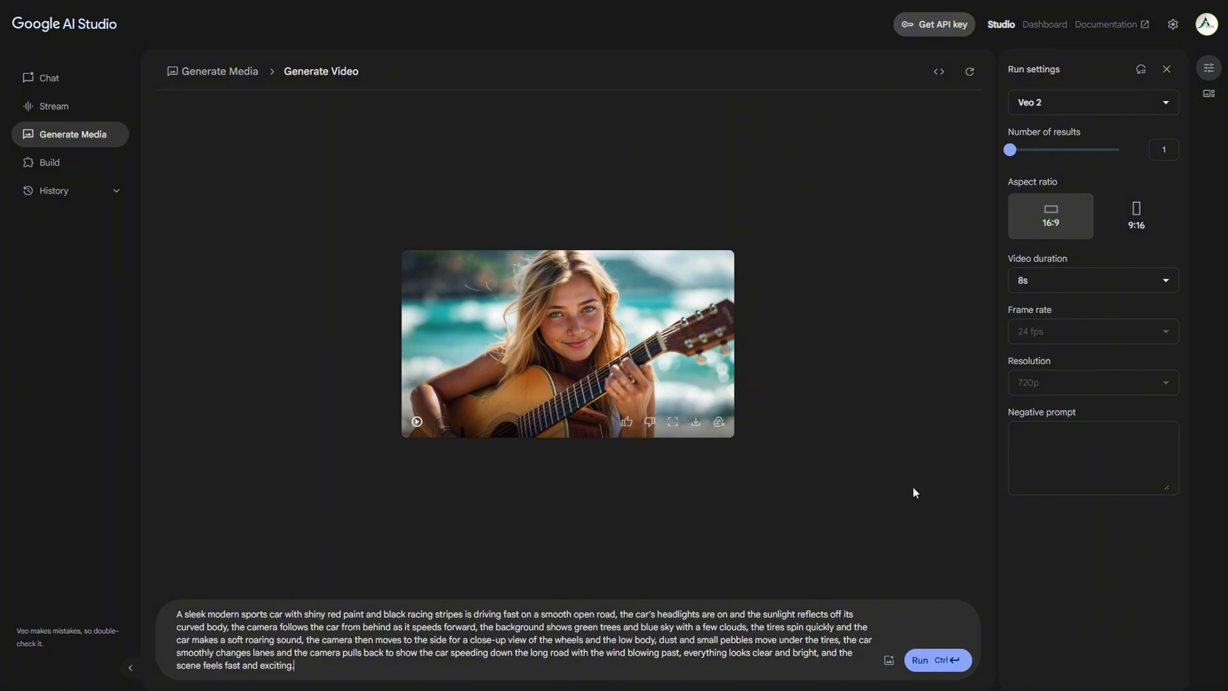
# Generate the 8-second red sports-car video in Veo 2, then watch and replay it in large view.
pyautogui.click(948, 666)
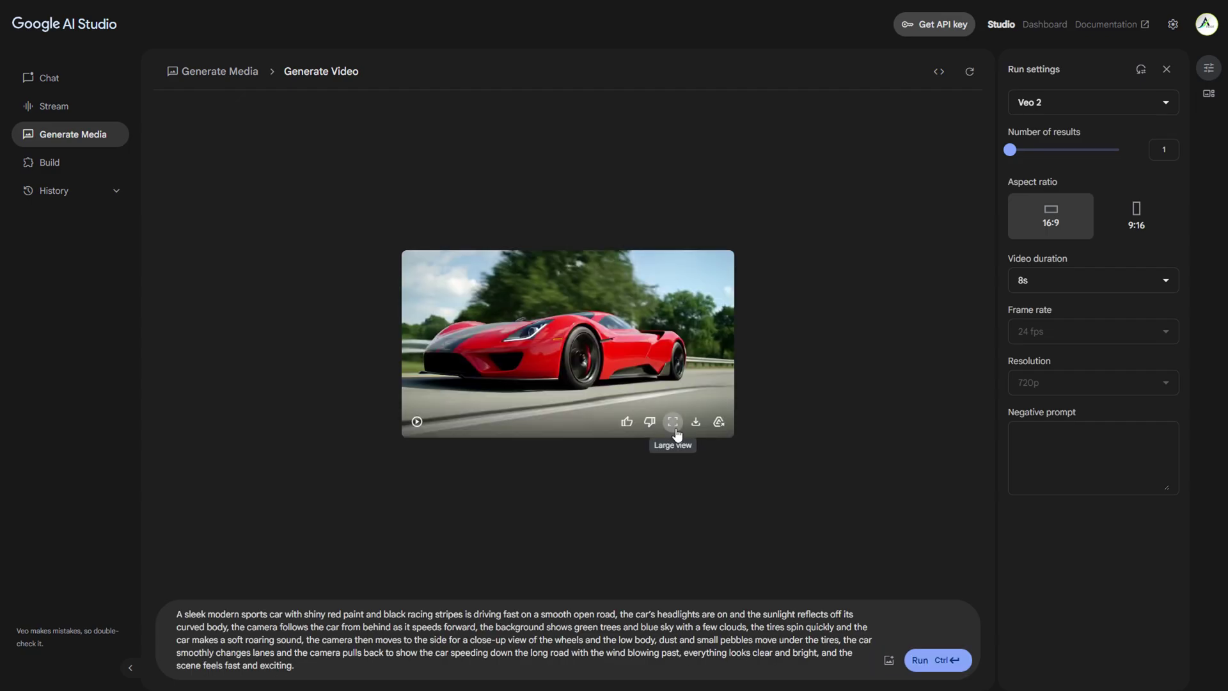
pyautogui.click(673, 428)
pyautogui.click(219, 564)
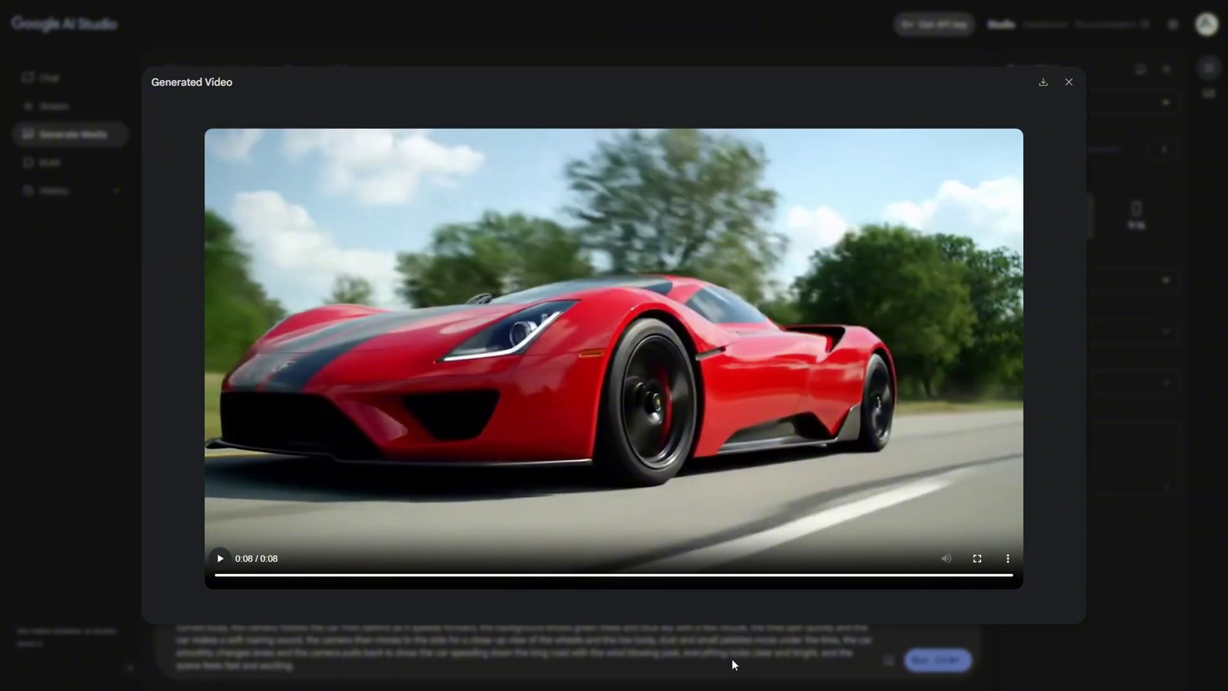
pyautogui.click(222, 563)
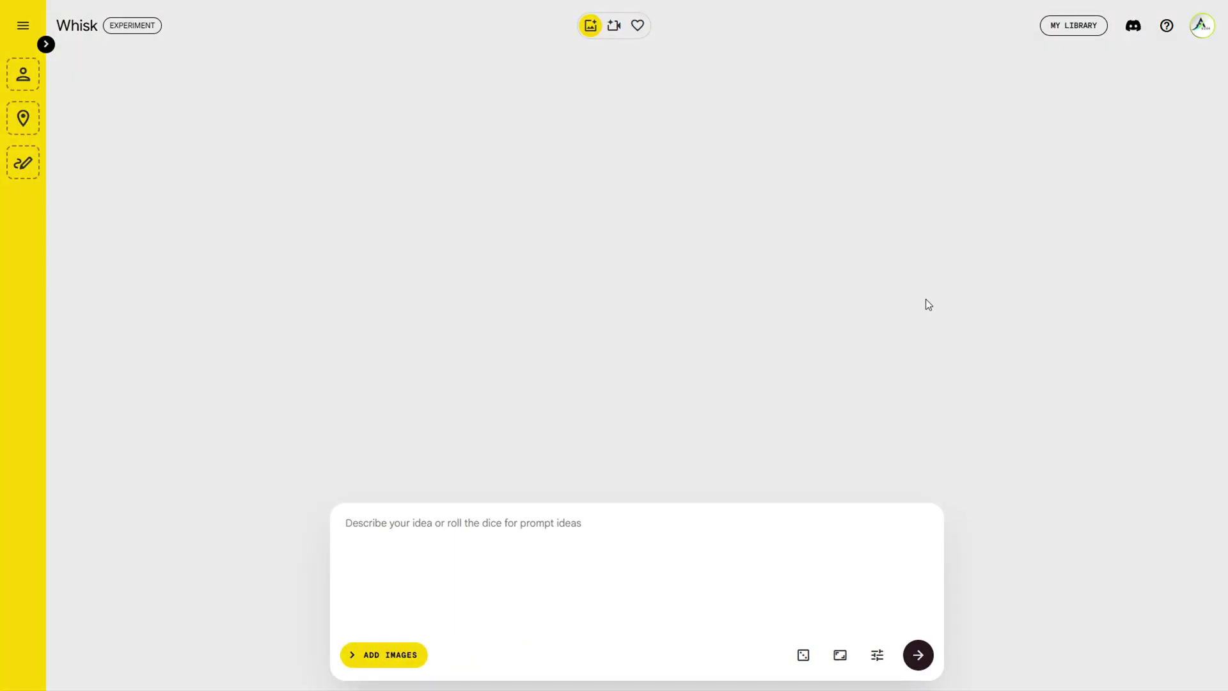
# Paste the sports-car description into Whisk's prompt and generate four red sports-car images.
pyautogui.click(614, 32)
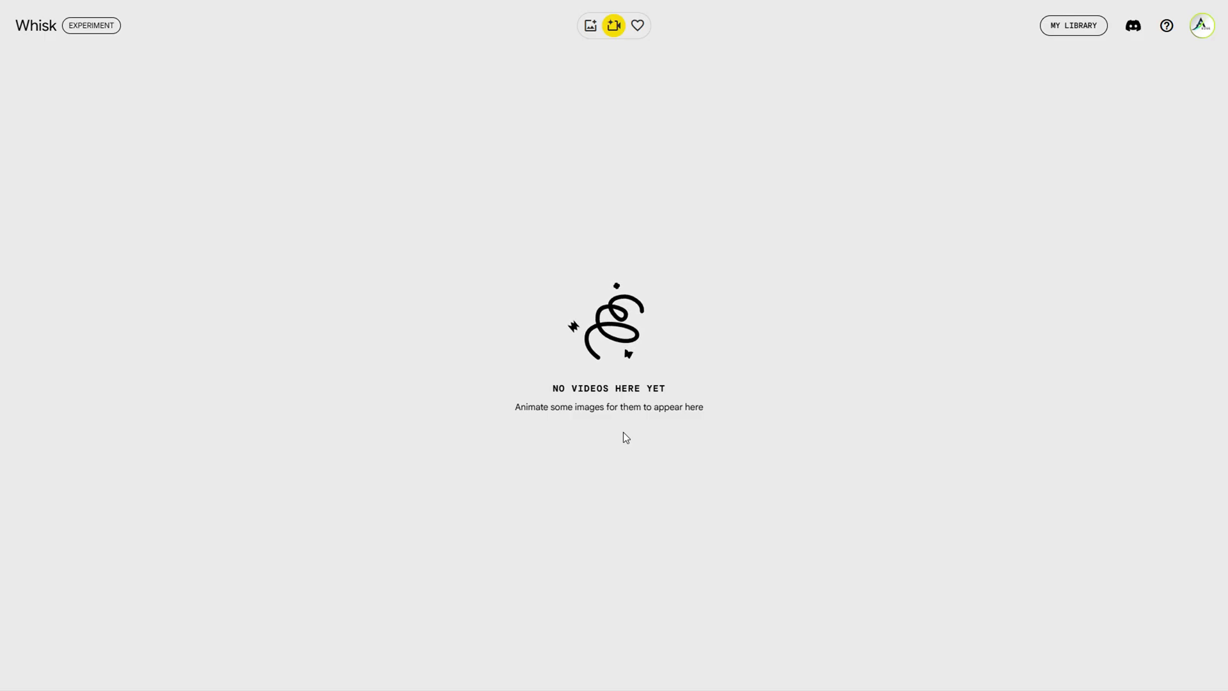
pyautogui.rightClick(458, 522)
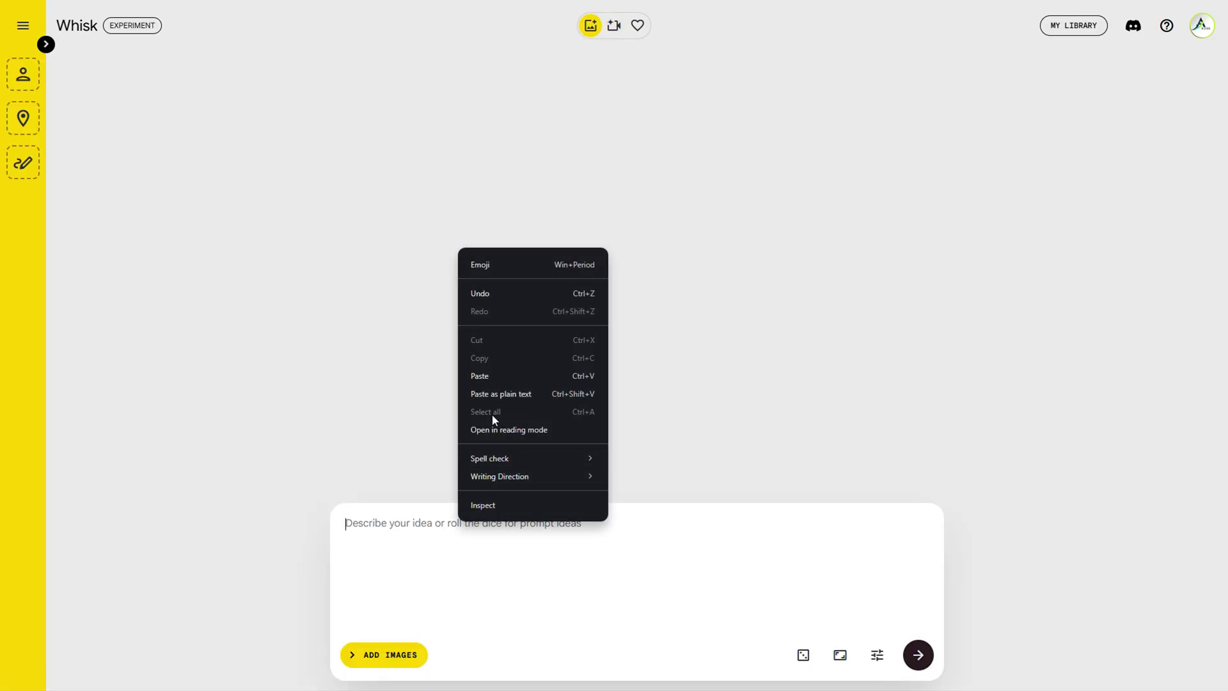
pyautogui.click(496, 375)
pyautogui.click(917, 656)
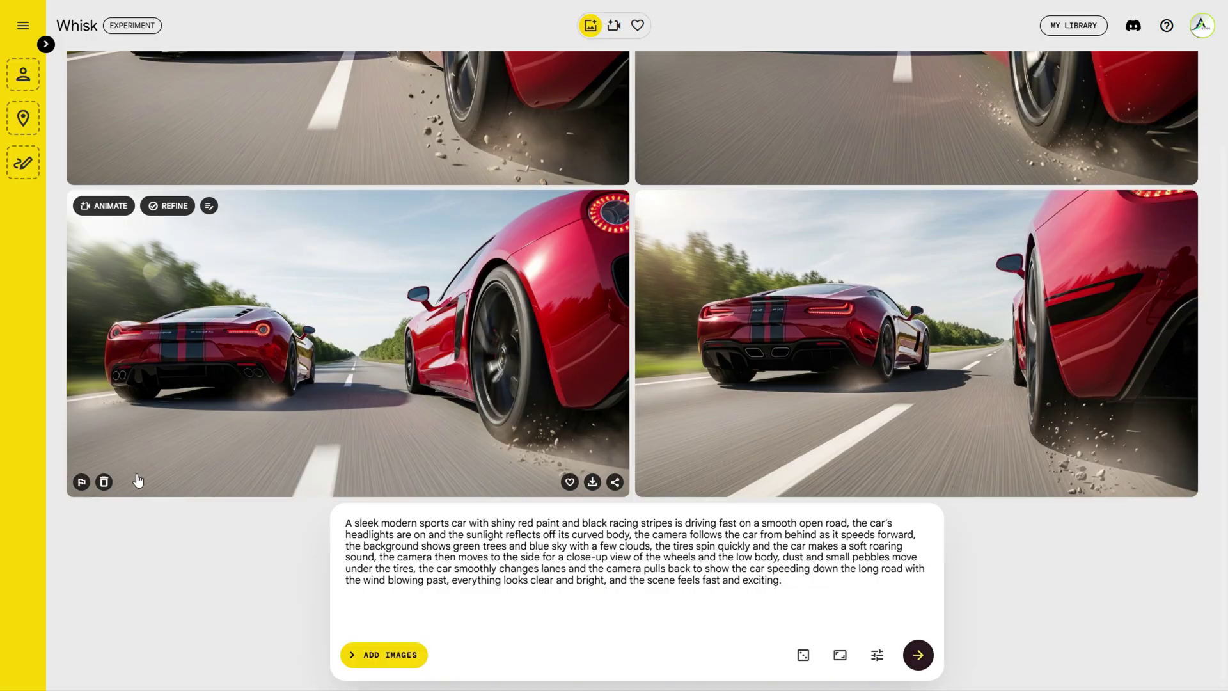
# Animate the two-cars image in Whisk using the pasted car description as the prompt.
pyautogui.click(110, 210)
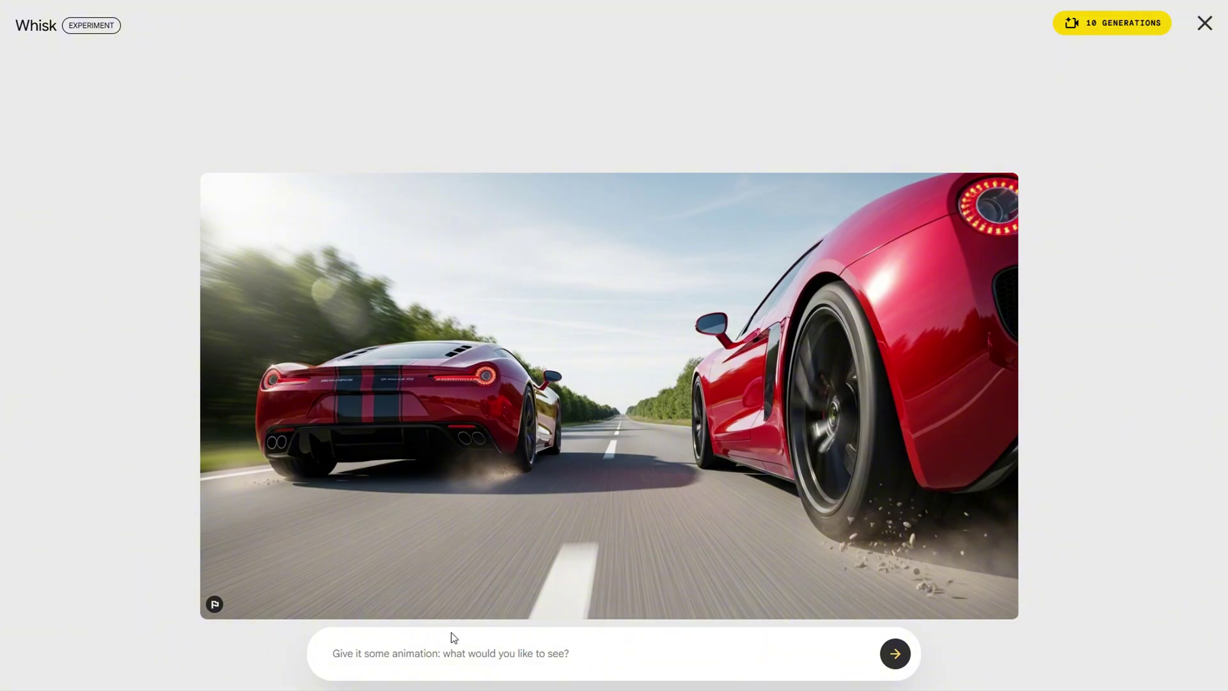
pyautogui.rightClick(446, 653)
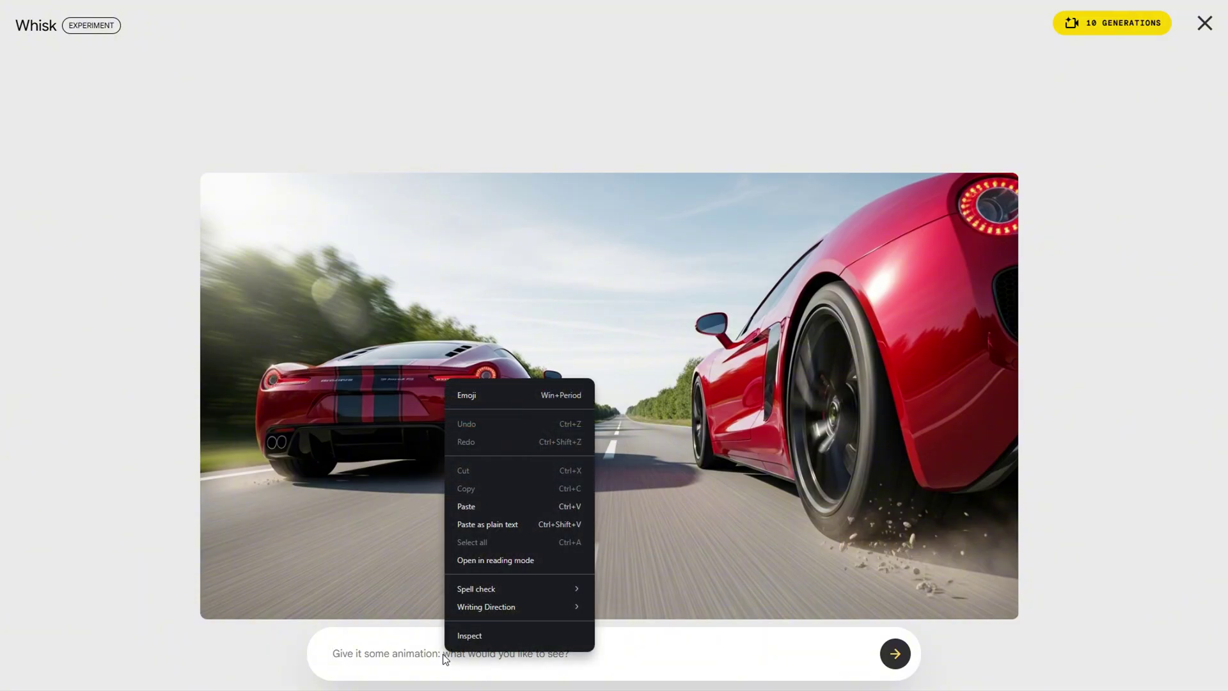
pyautogui.click(497, 508)
pyautogui.click(896, 654)
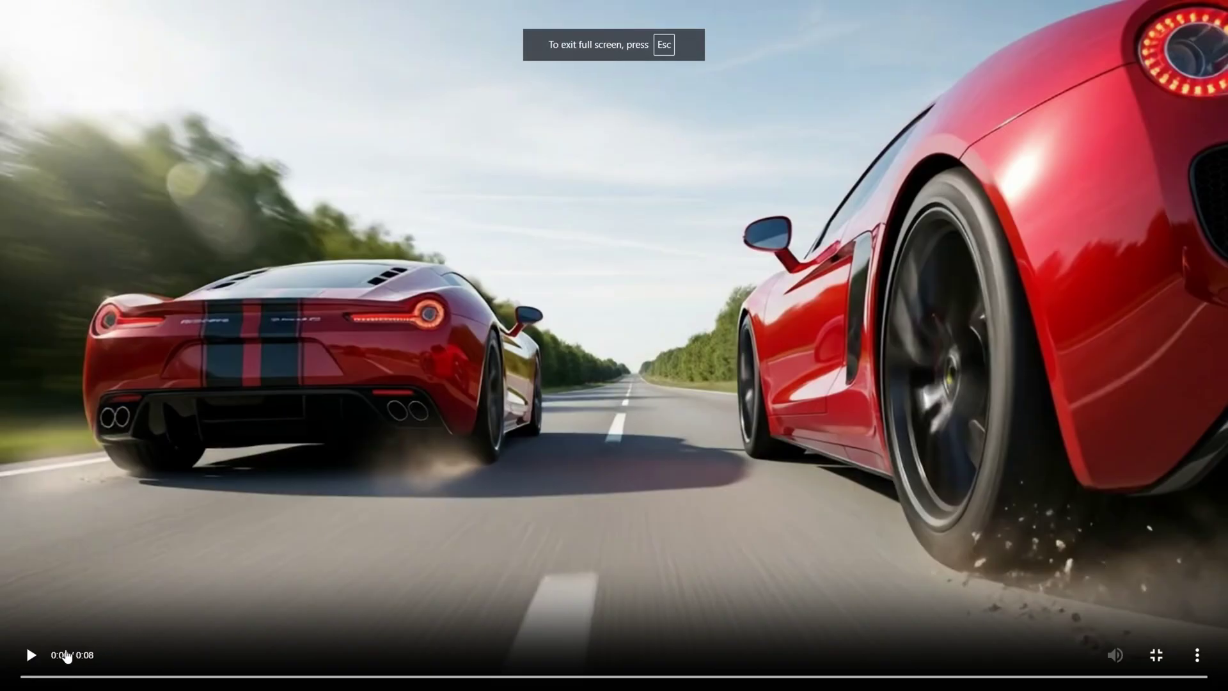
# Play the 8-second animated car video fullscreen and leave fullscreen.
pyautogui.click(27, 656)
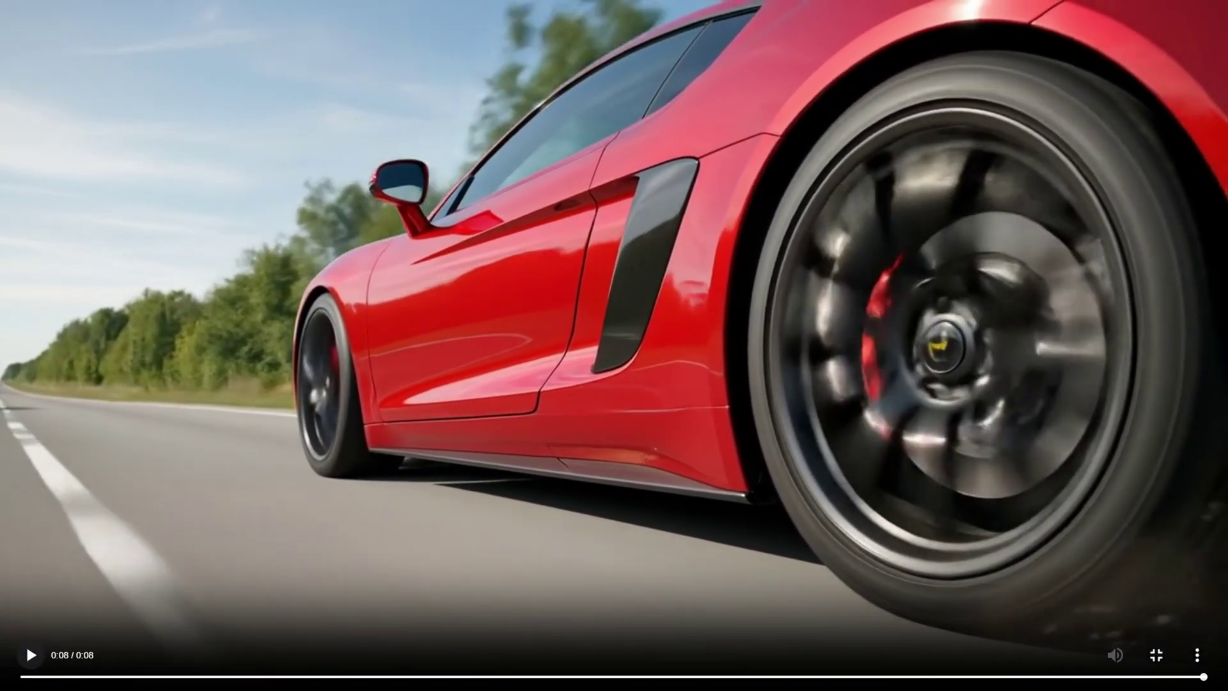
pyautogui.click(1158, 659)
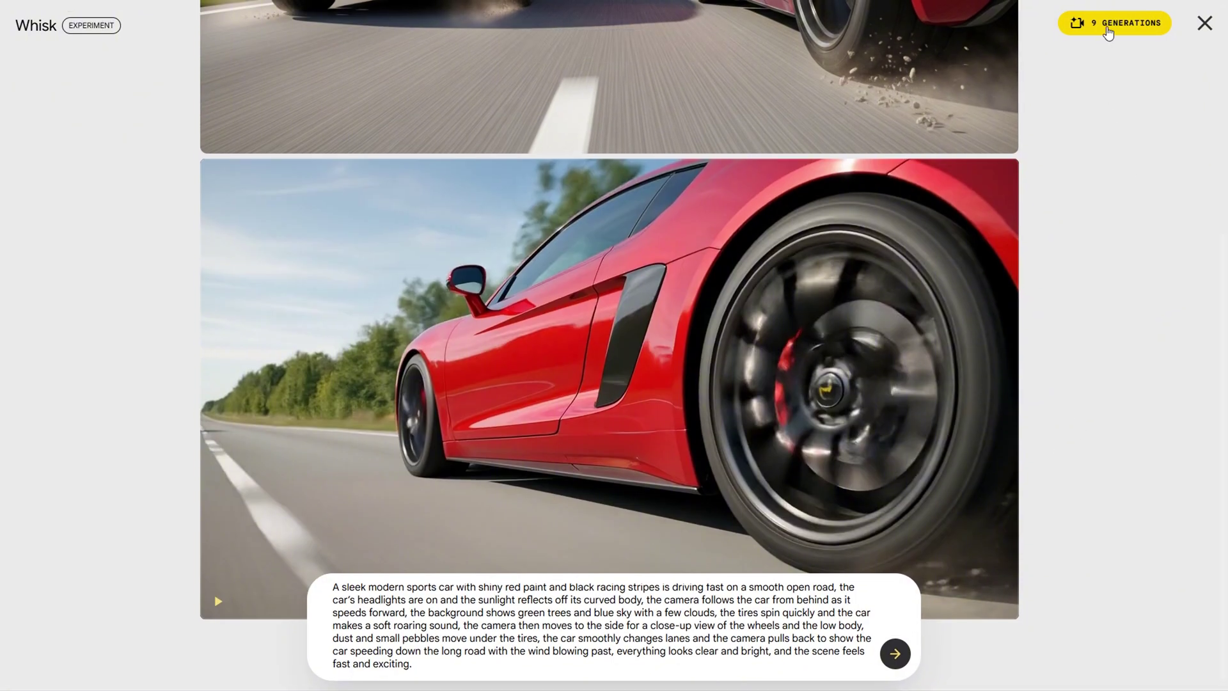
# Check the remaining 9 video generations and go to the Google AI Pro upgrade page.
pyautogui.click(1108, 33)
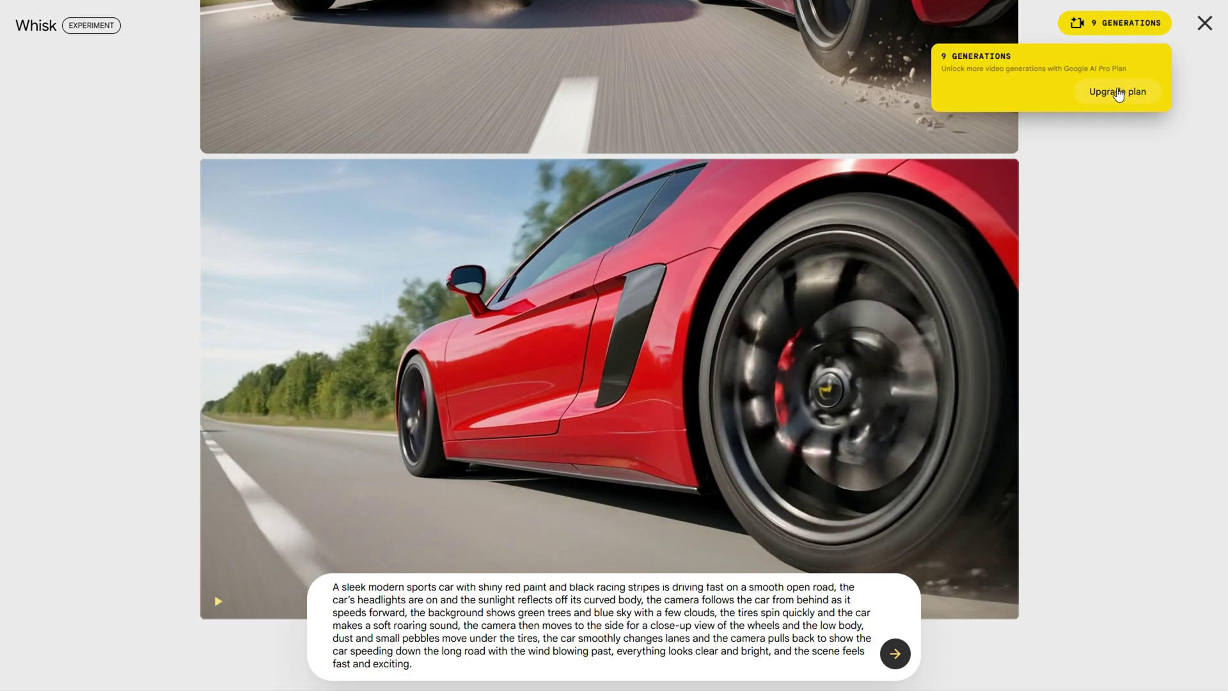
pyautogui.click(1118, 93)
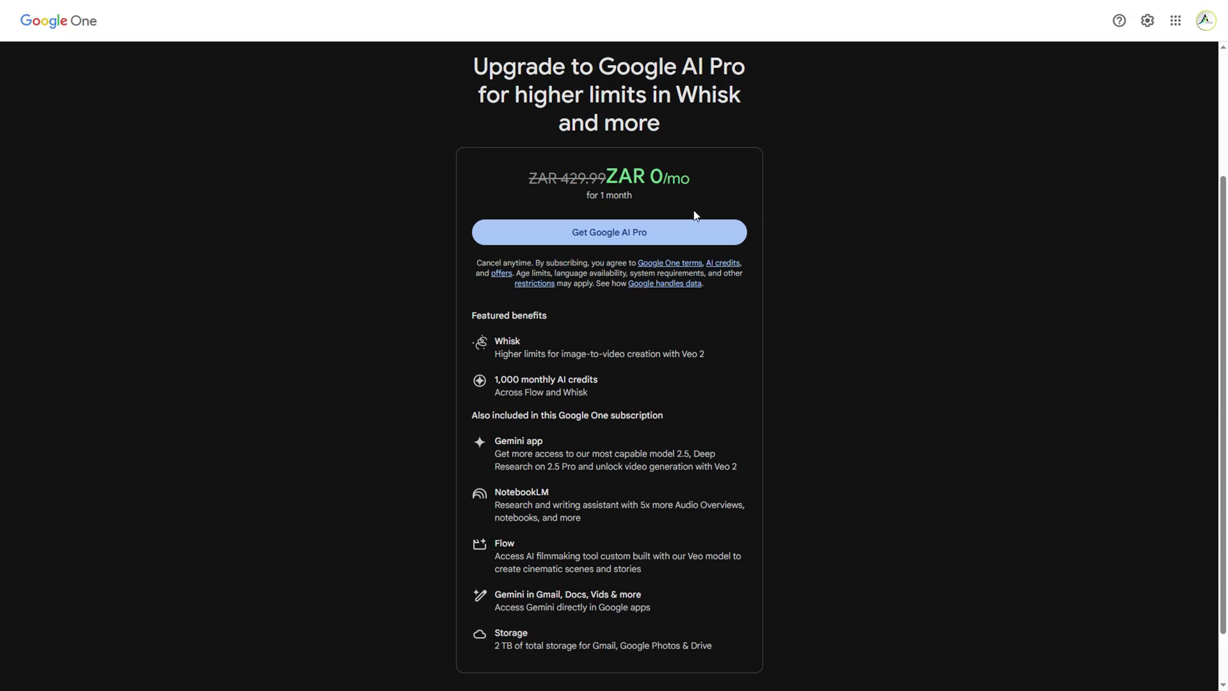
pyautogui.scroll(-1, 679, 252)
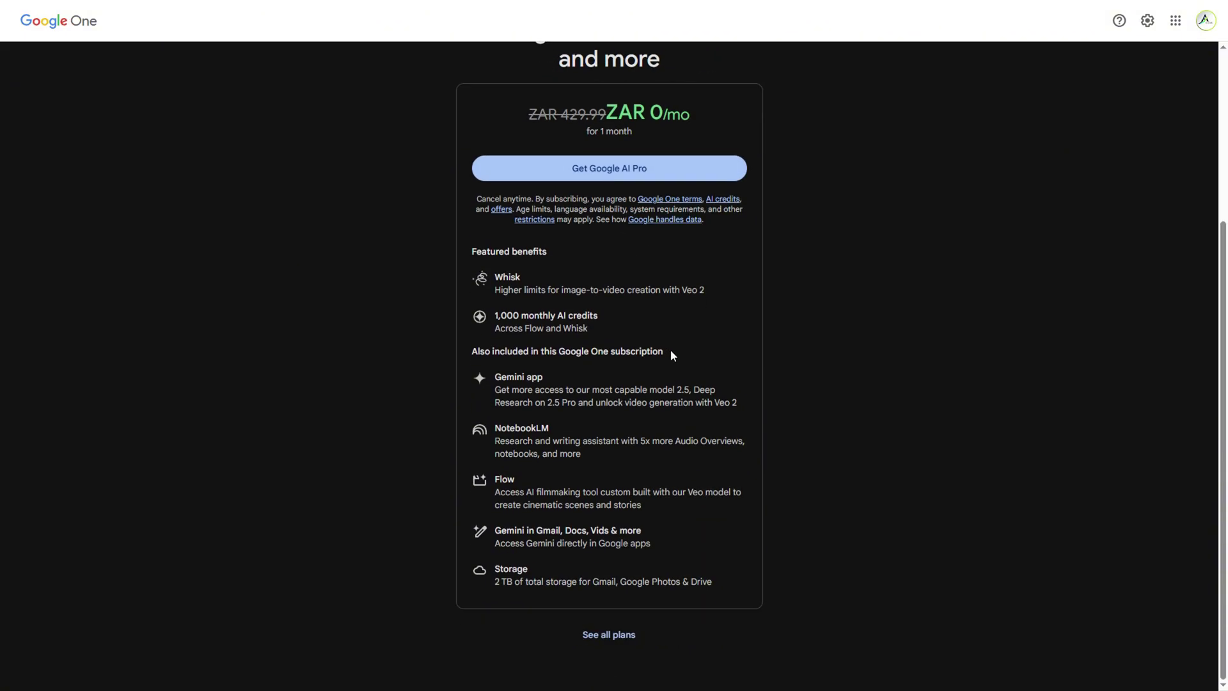